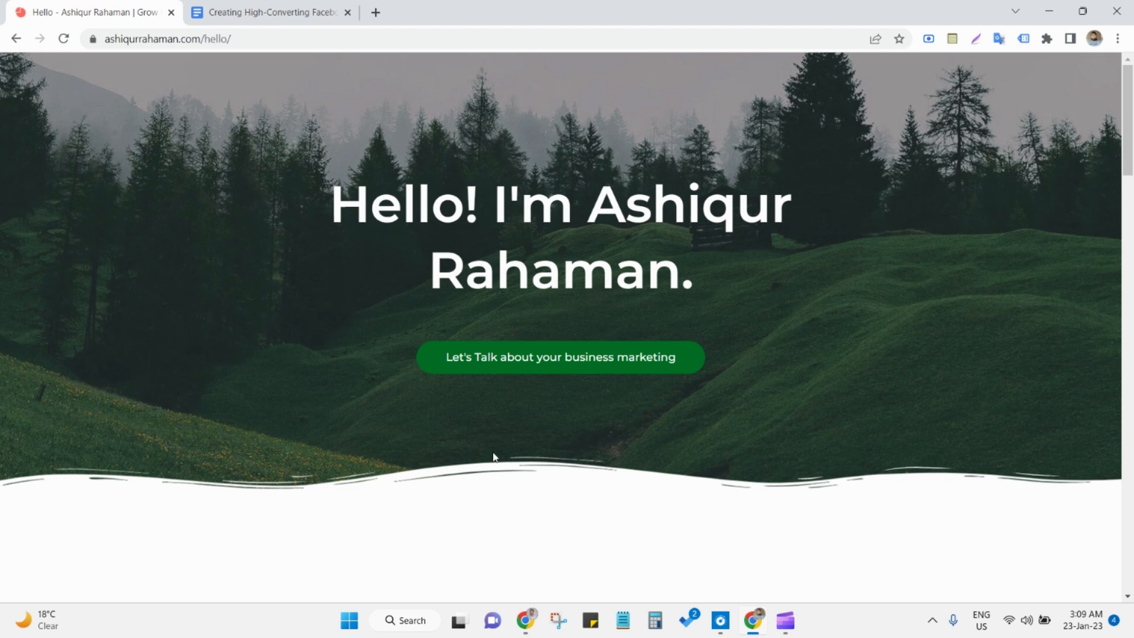
pyautogui.click(278, 12)
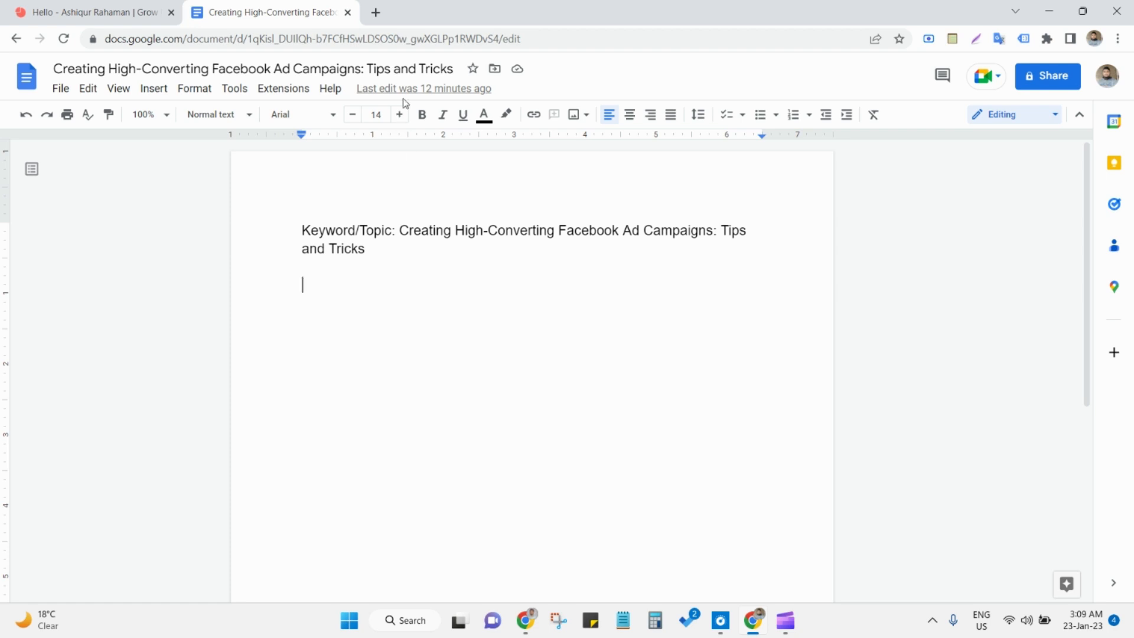
pyautogui.click(375, 12)
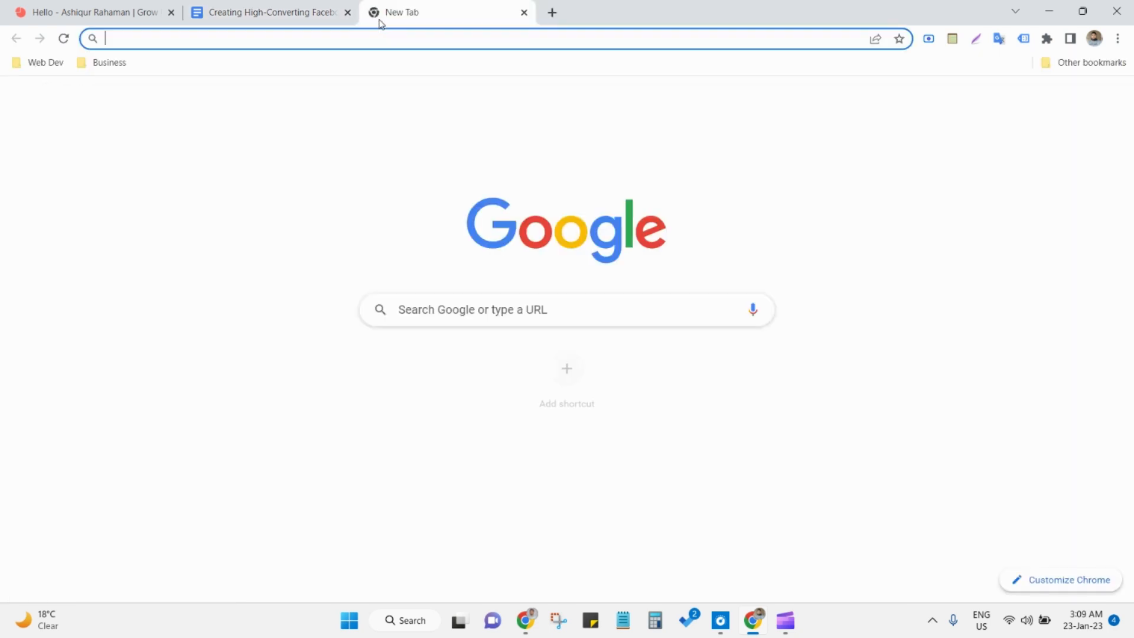
pyautogui.write('https://chat.openai.com/')
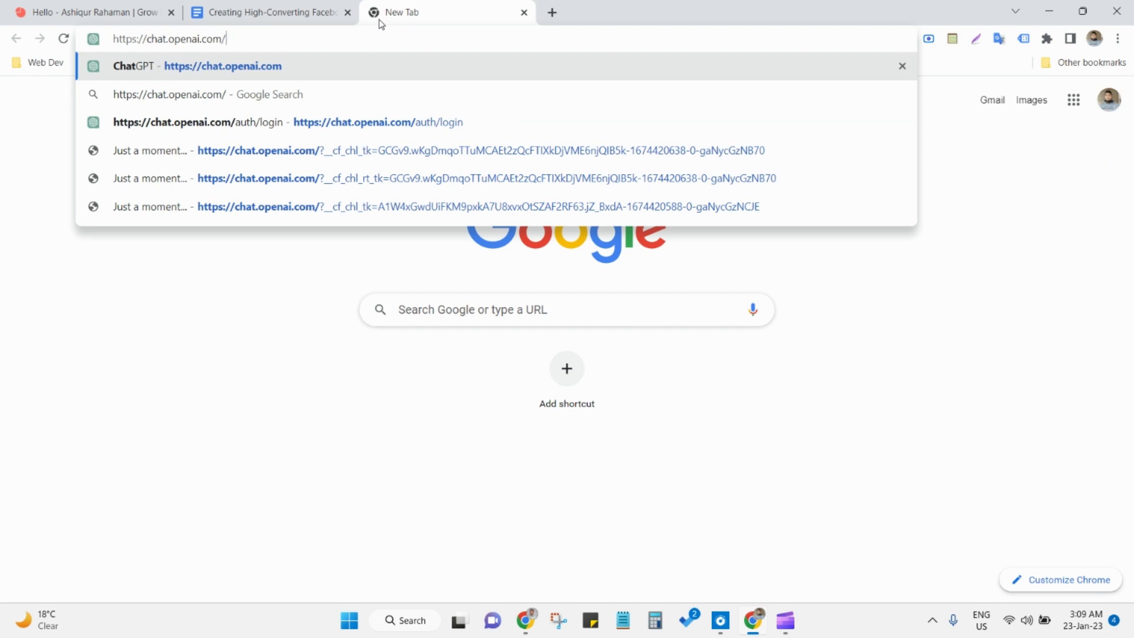
pyautogui.press('Return')
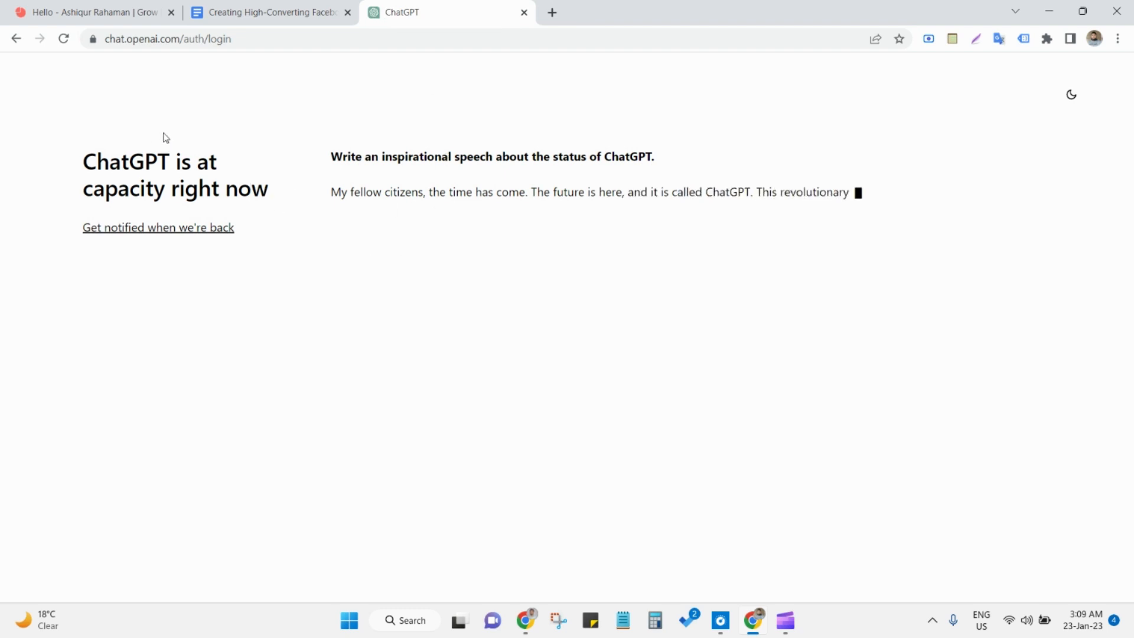
pyautogui.click(63, 39)
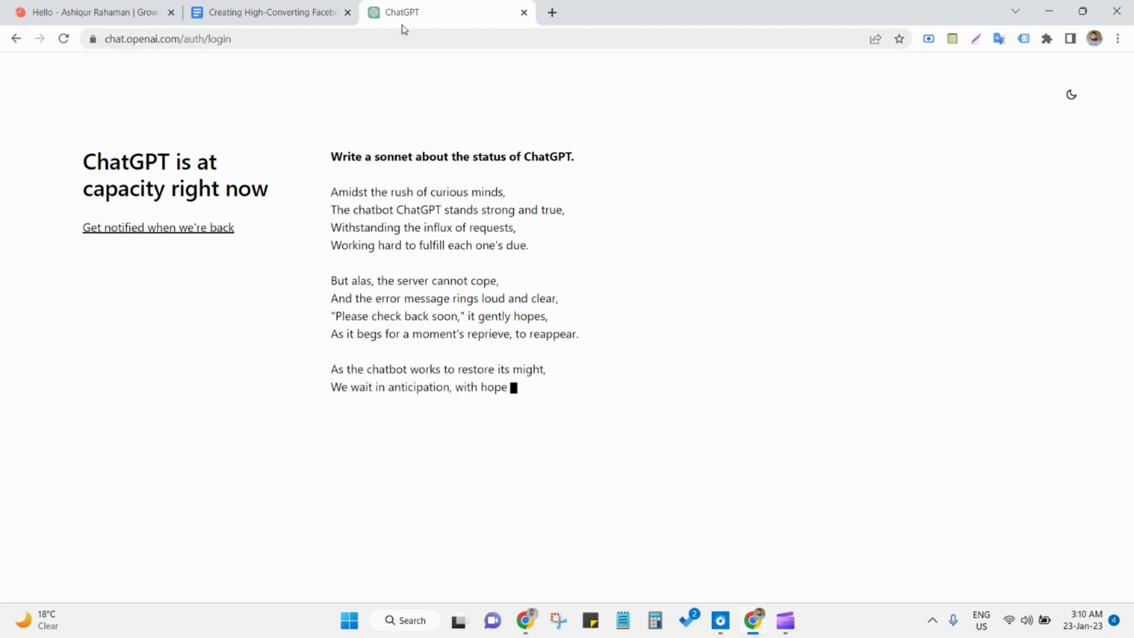
# Try to reach ChatGPT by removing auth/login from its address, reload once more, and close that tab.
pyautogui.click(217, 39)
pyautogui.moveTo(217, 39); pyautogui.dragTo(318, 46)
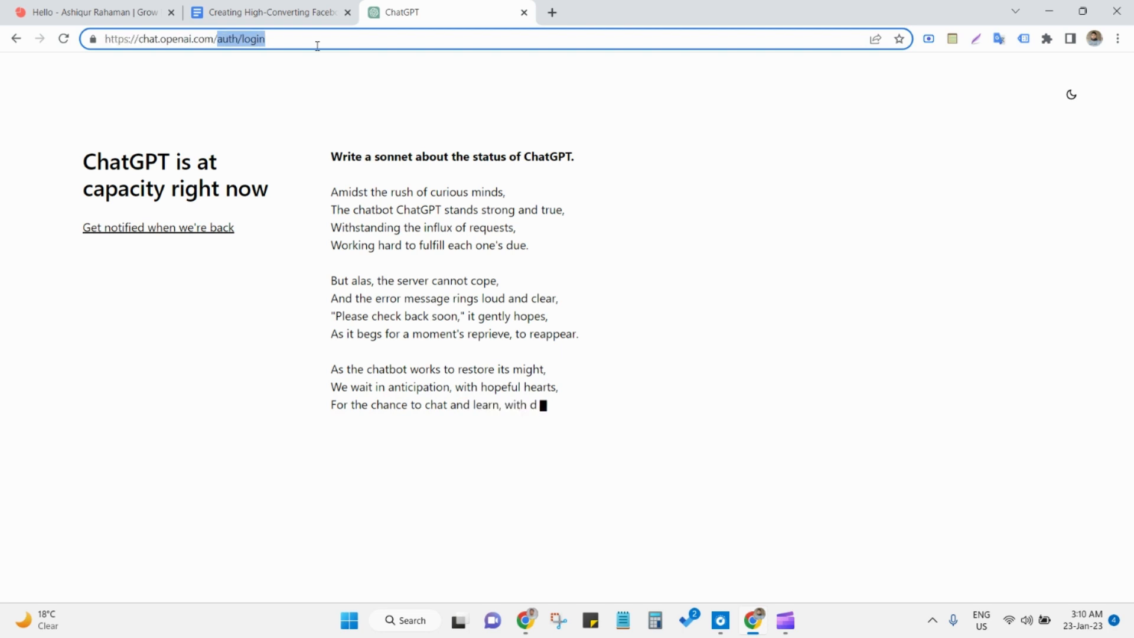
pyautogui.press('BackSpace')
pyautogui.press('Return')
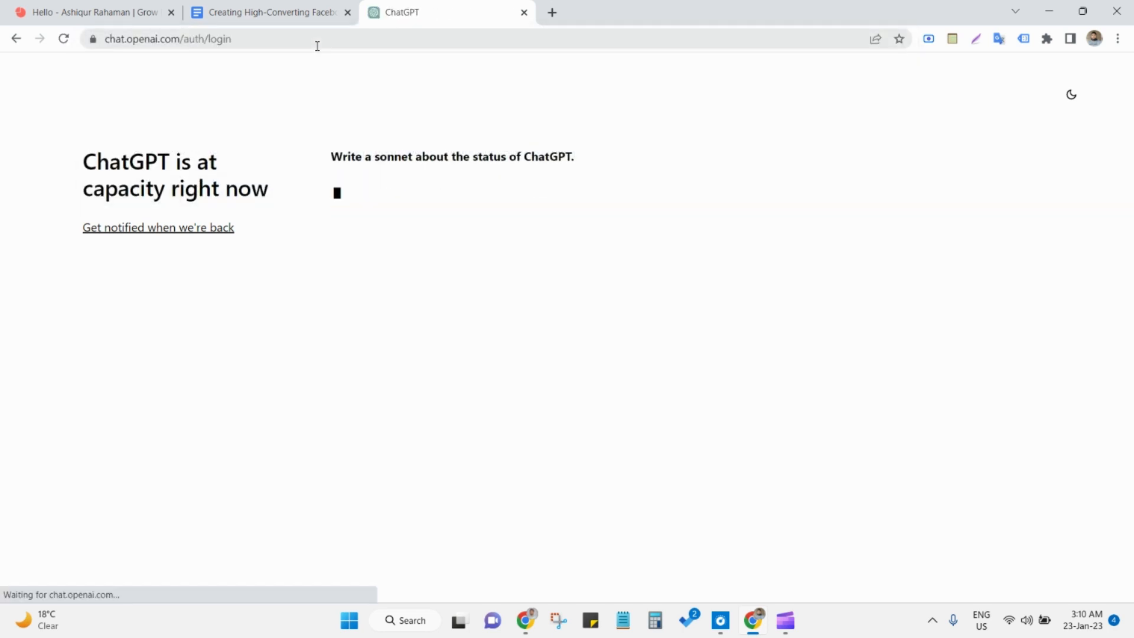
pyautogui.click(67, 46)
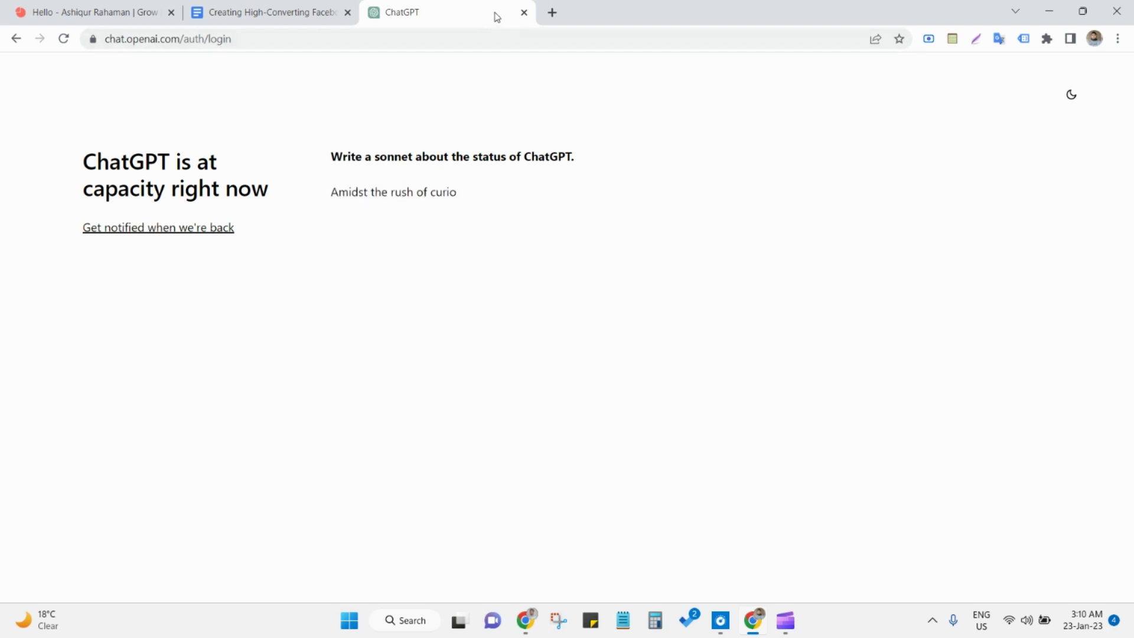
pyautogui.hotkey('ctrl', 'w')
# Open openai.com in a new tab, go to its featured ChatGPT page, and launch ChatGPT from there.
pyautogui.hotkey('ctrl', 't')
pyautogui.write('op')
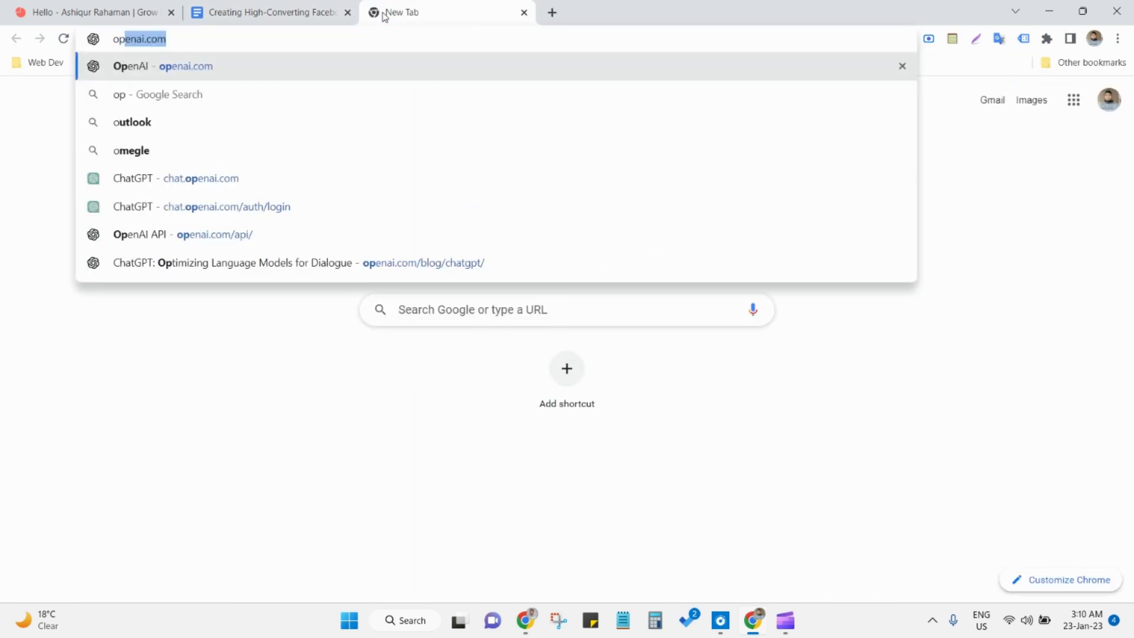
pyautogui.write('ena')
pyautogui.press('Return')
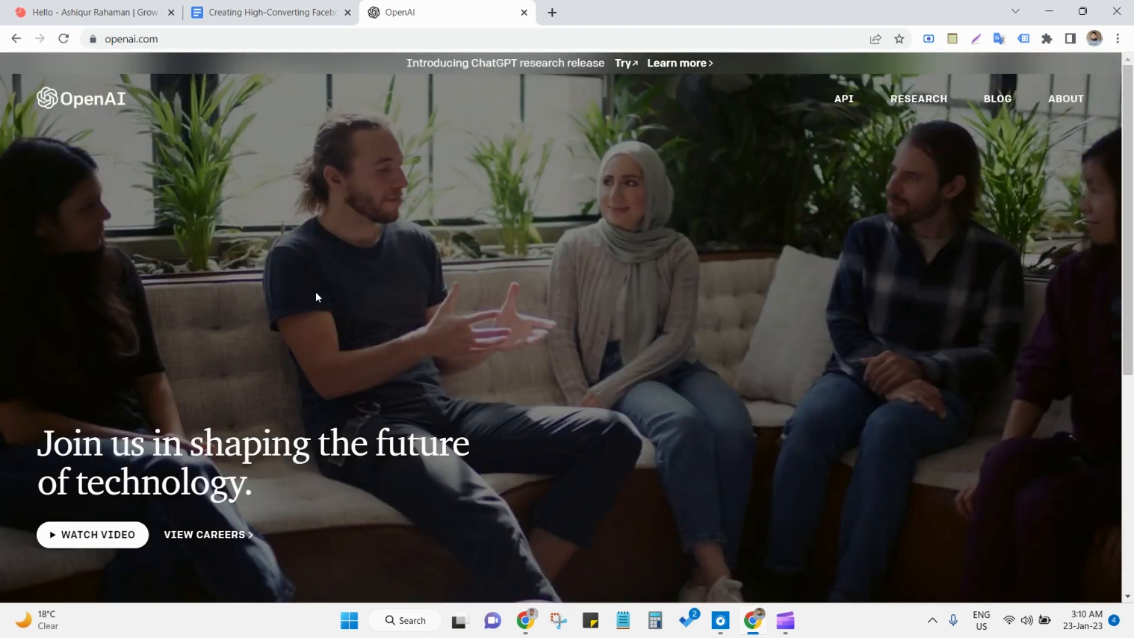
pyautogui.scroll(-6, 307, 301)
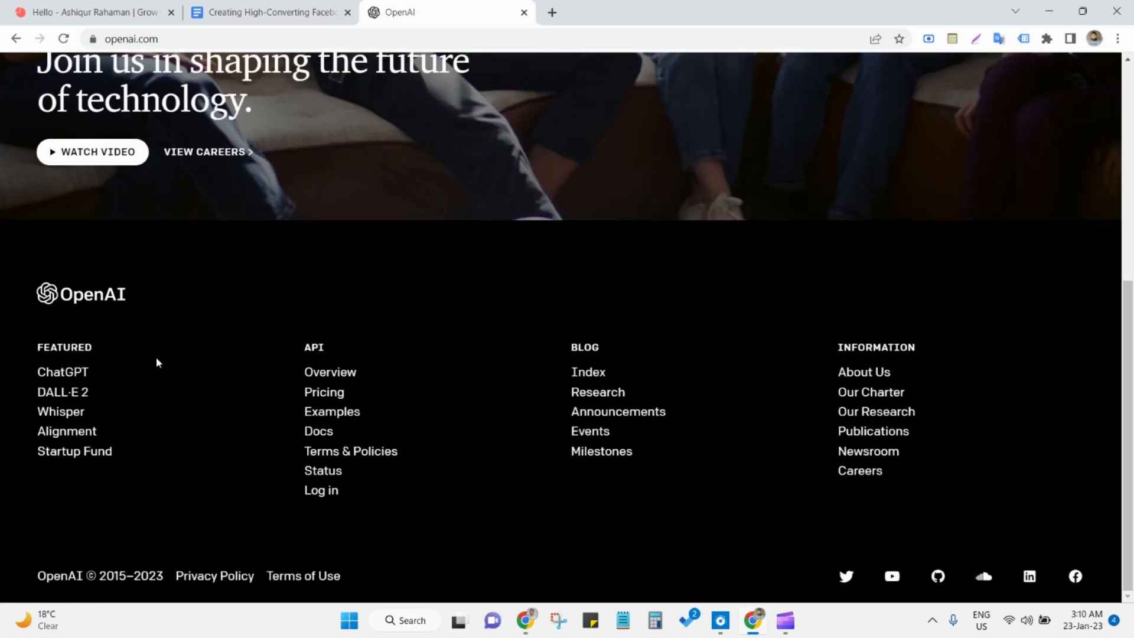
pyautogui.click(72, 372)
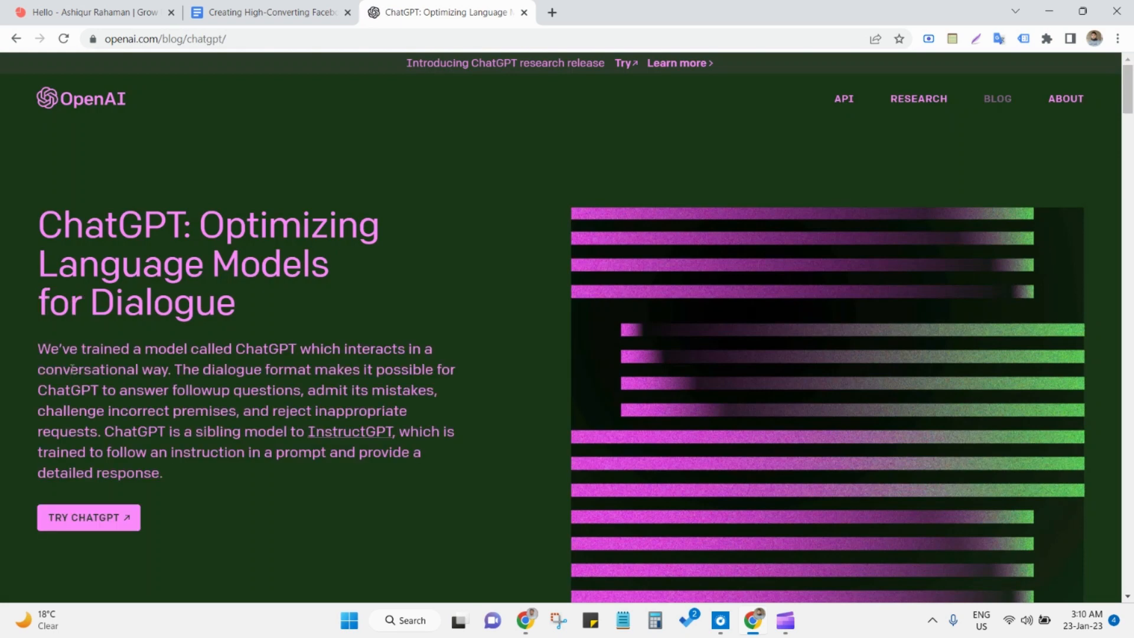
pyautogui.click(104, 523)
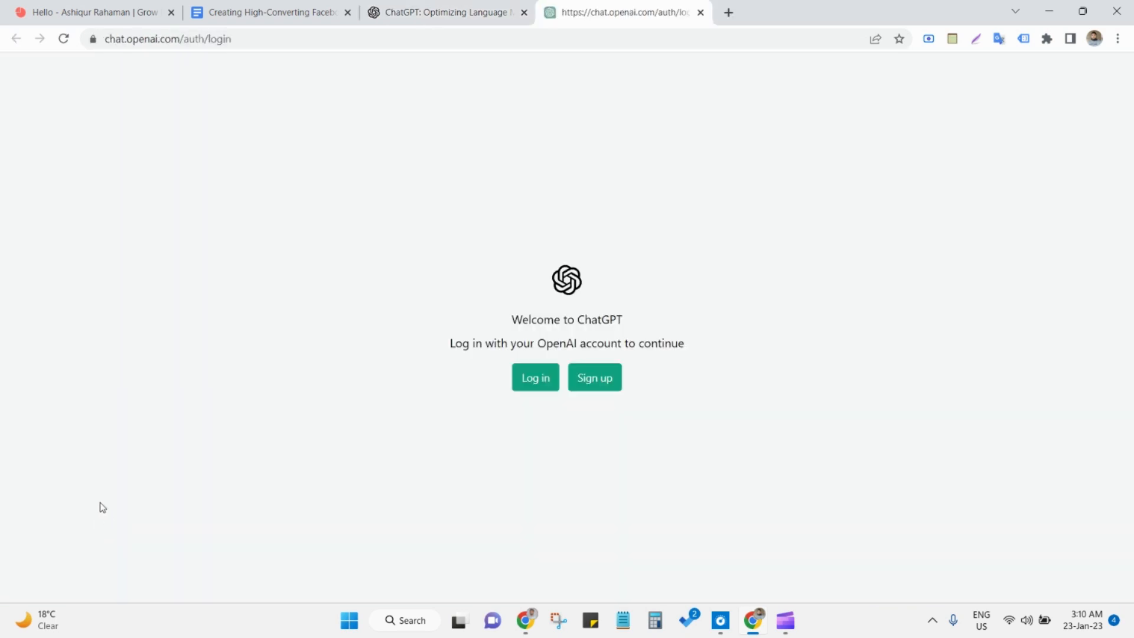
# Log in to ChatGPT with the second listed Google account and close the leftover ChatGPT blog post page.
pyautogui.moveTo(601, 13); pyautogui.dragTo(443, 11)
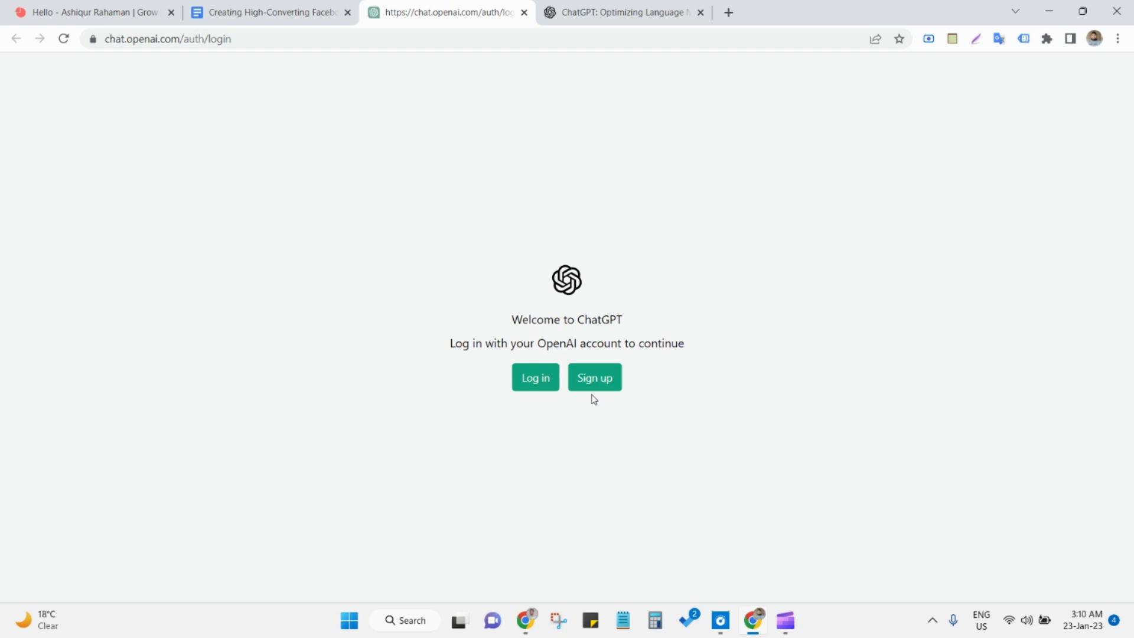
pyautogui.click(544, 386)
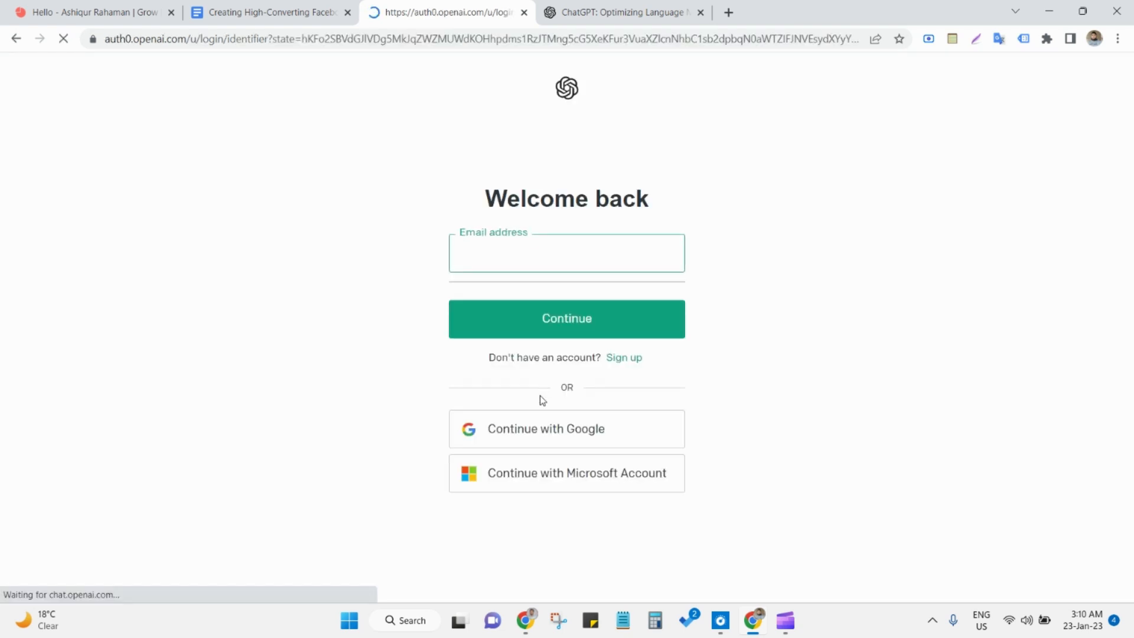
pyautogui.click(543, 464)
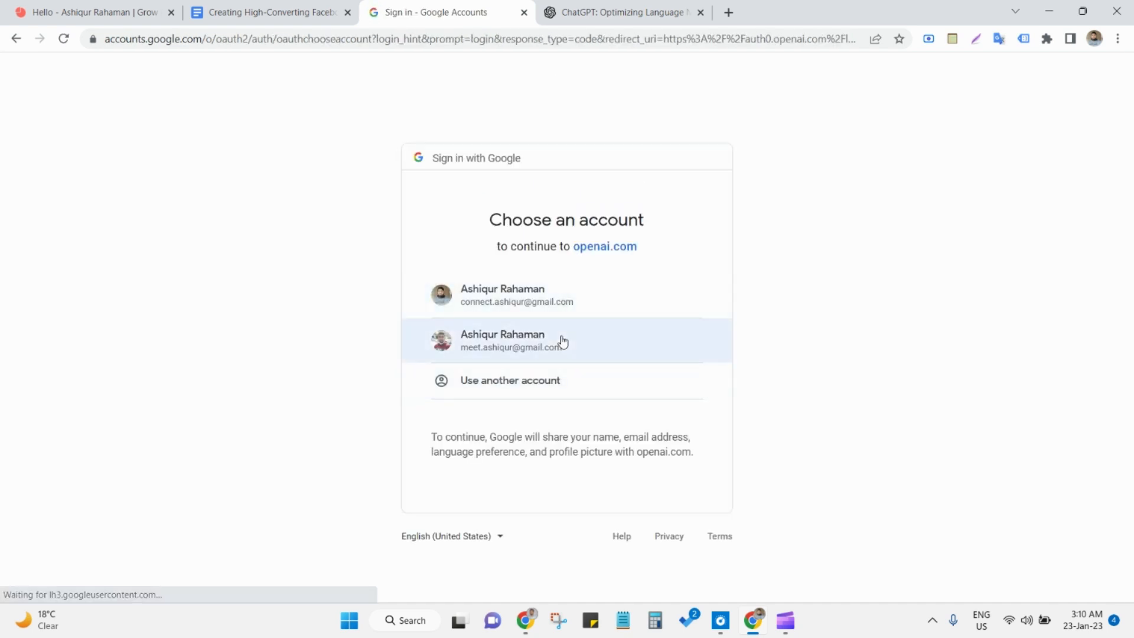
pyautogui.click(561, 342)
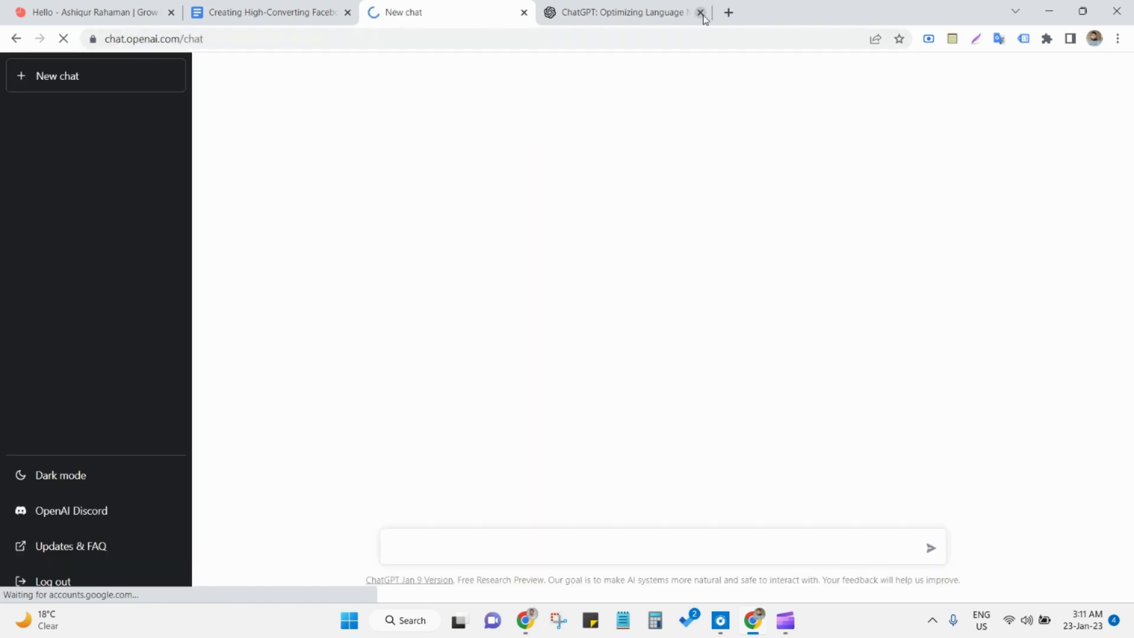
pyautogui.click(700, 12)
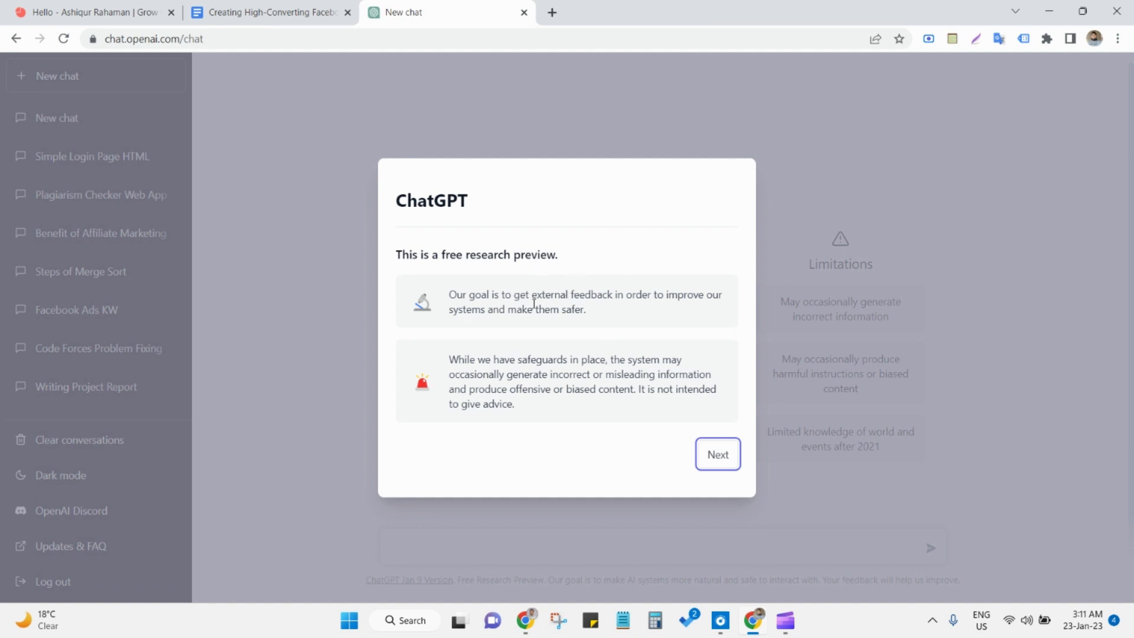
# Go through the ChatGPT introduction notices on the research preview, data collection and feedback, and finish them.
pyautogui.click(718, 453)
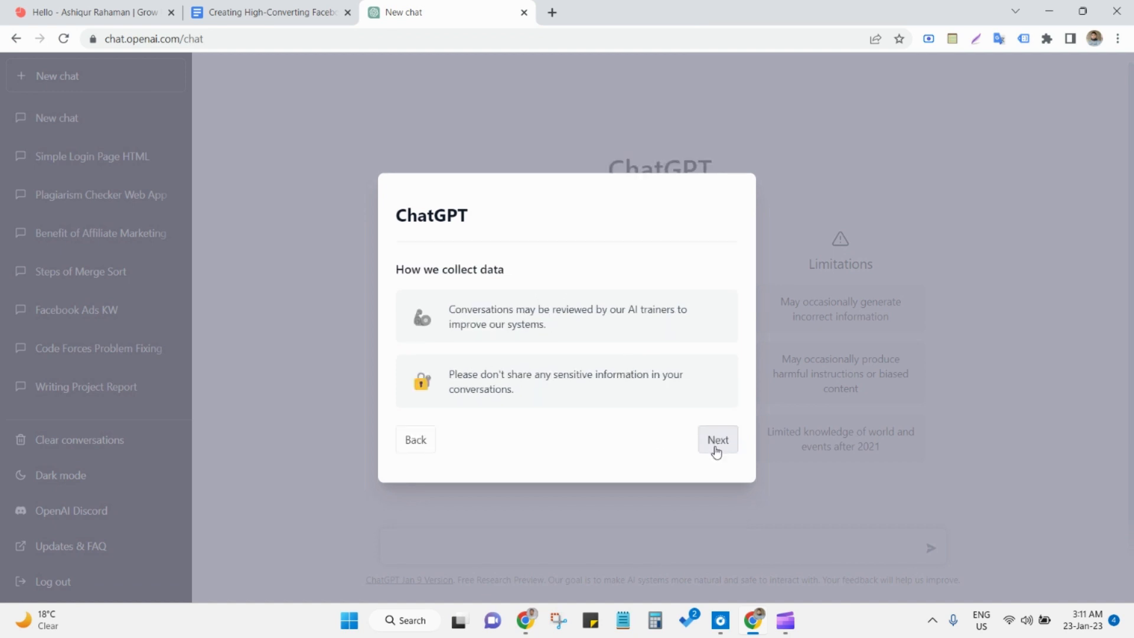
pyautogui.click(718, 453)
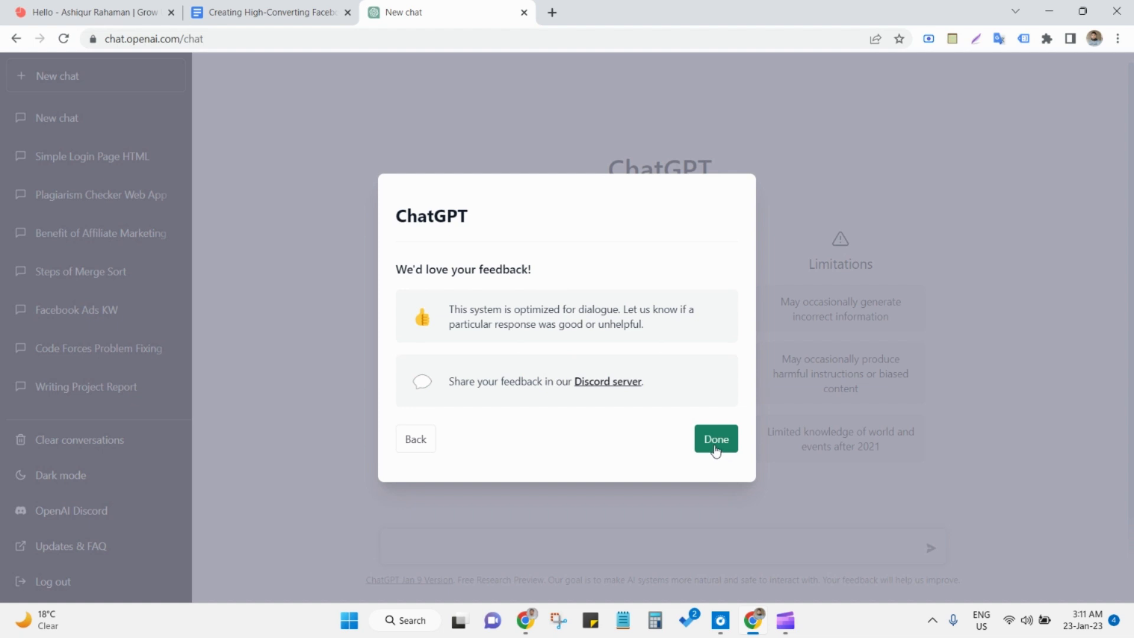
pyautogui.click(715, 449)
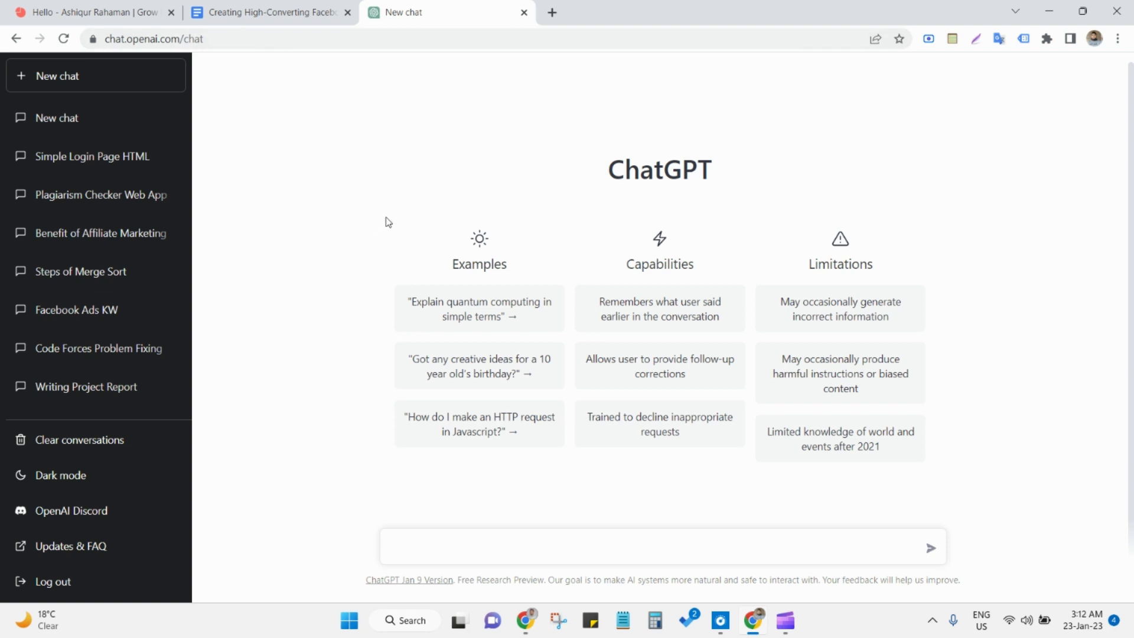
# Switch to the Google Docs document and copy the topic "Creating High-Converting Facebook Ad Campaigns: Tips and Tricks".
pyautogui.click(254, 12)
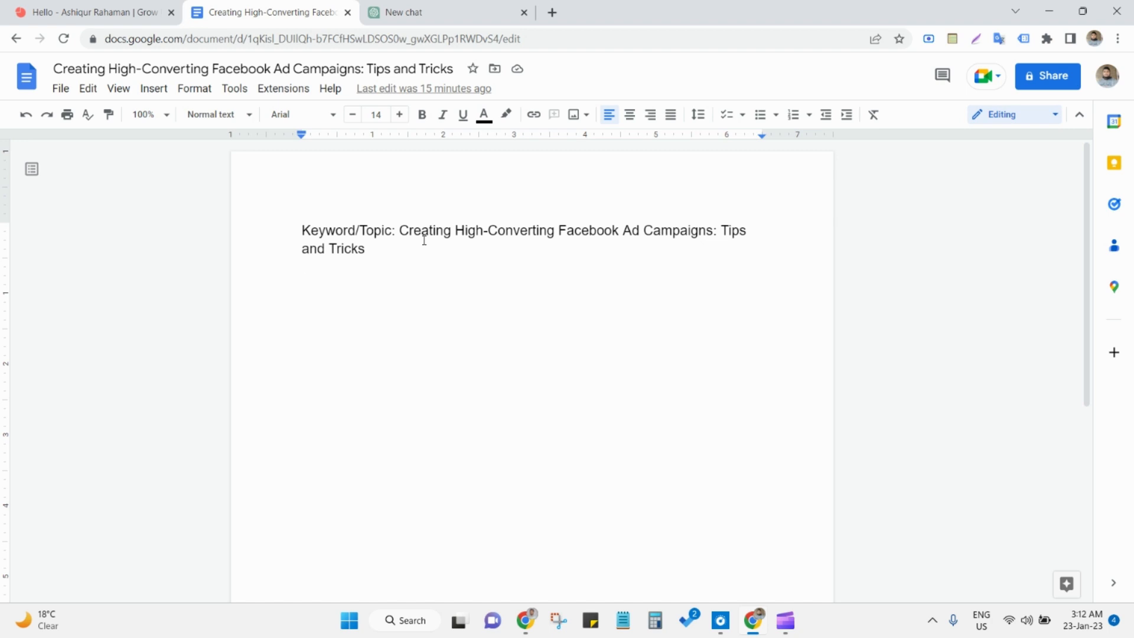
pyautogui.click(389, 11)
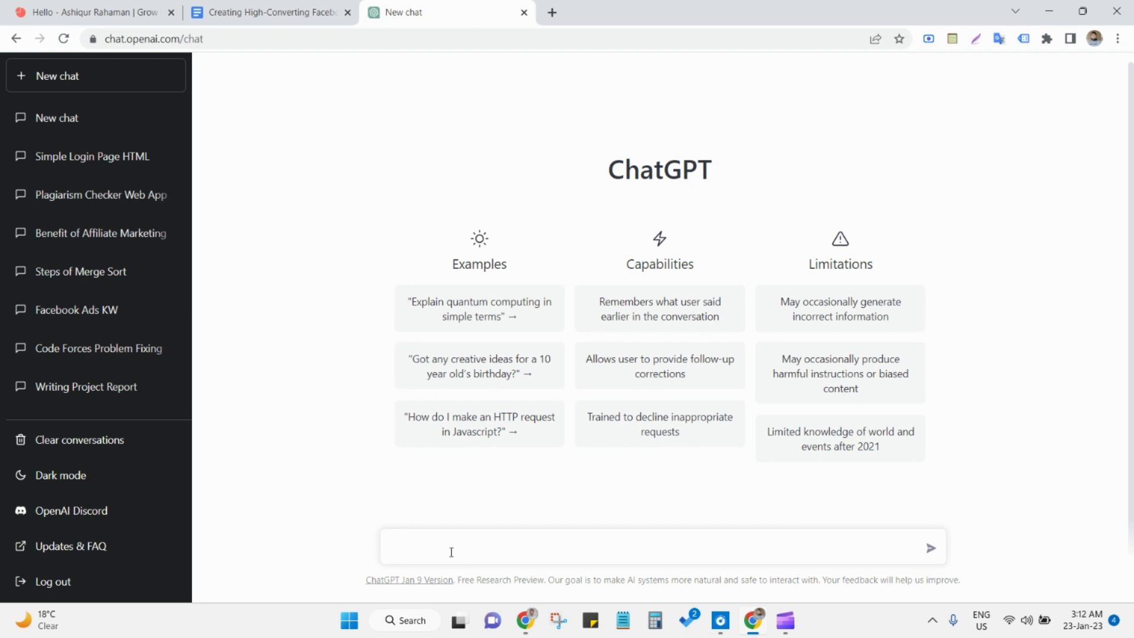
pyautogui.click(271, 10)
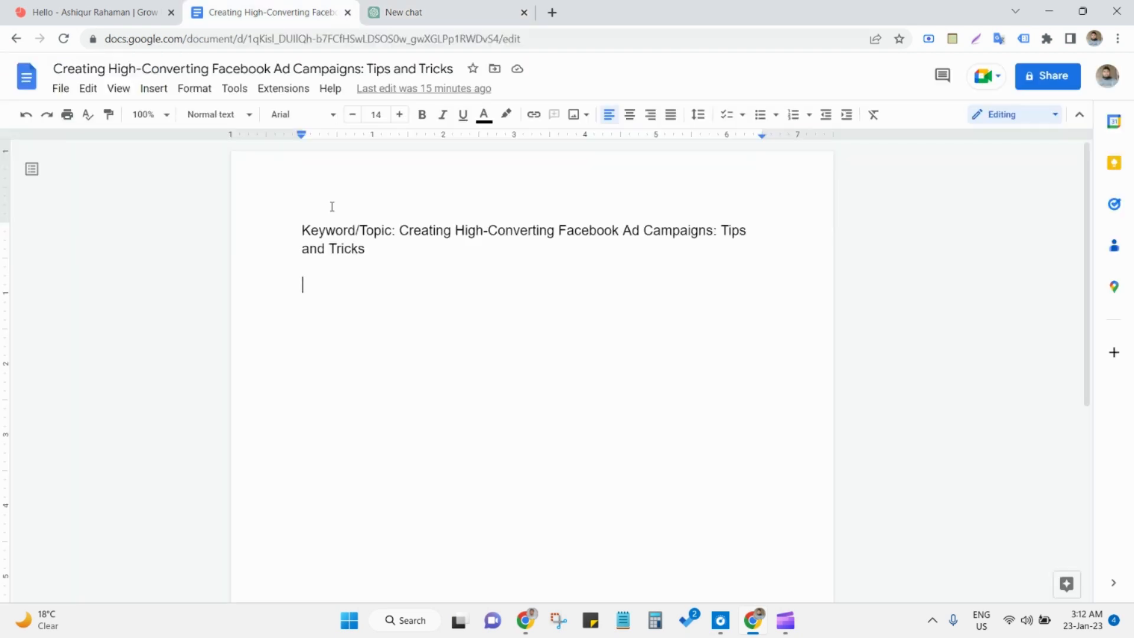
pyautogui.moveTo(399, 231); pyautogui.dragTo(367, 248)
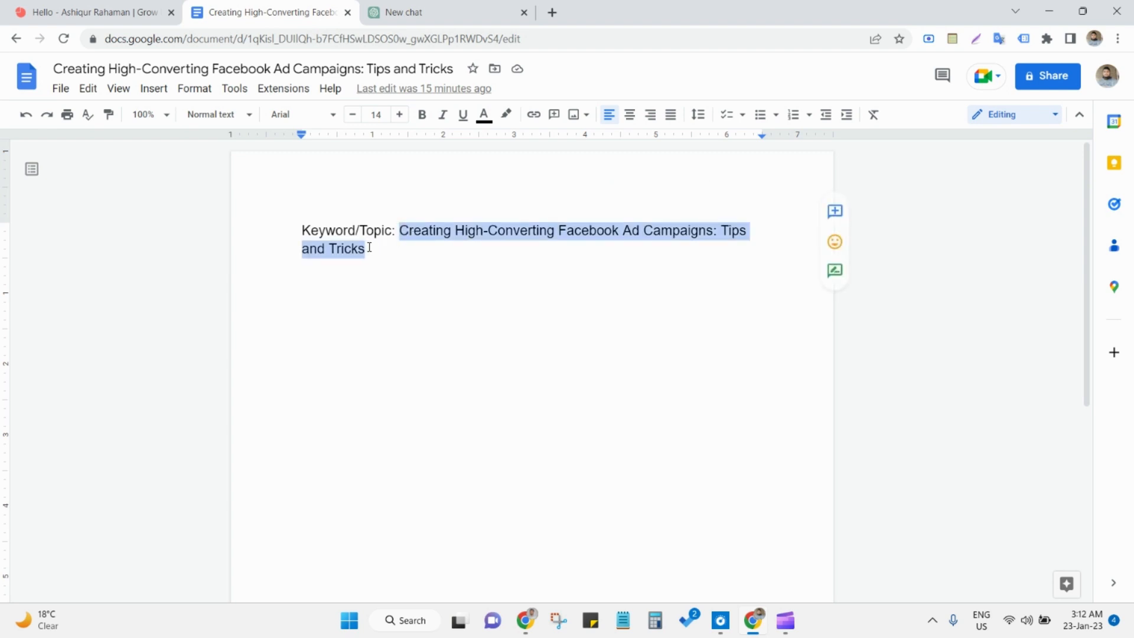
pyautogui.rightClick(408, 234)
pyautogui.click(437, 253)
# In ChatGPT, submit the prompt "Give me blog outline of this topic/keyword:" followed by the copied topic.
pyautogui.click(423, 7)
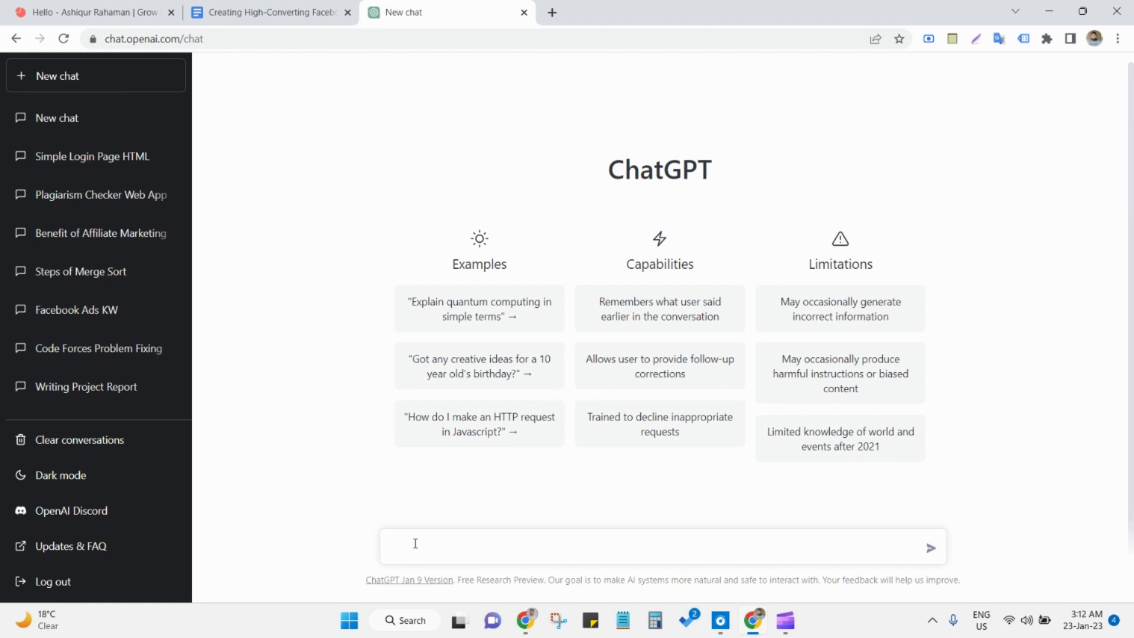
pyautogui.write('Give me blog outline of')
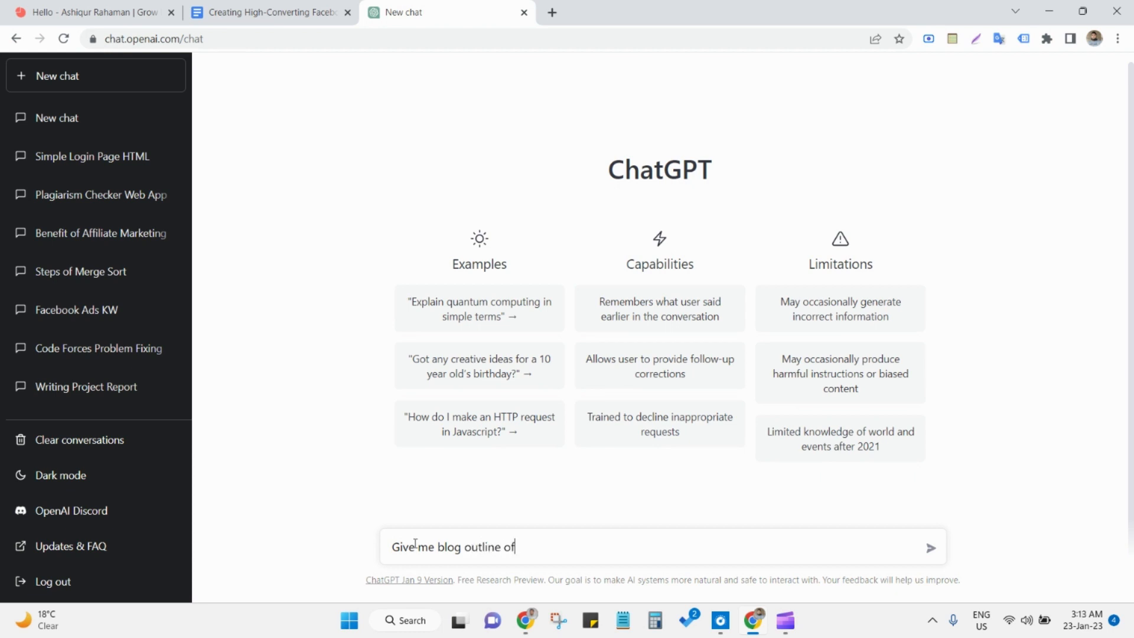
pyautogui.write(' this topic/keyword:')
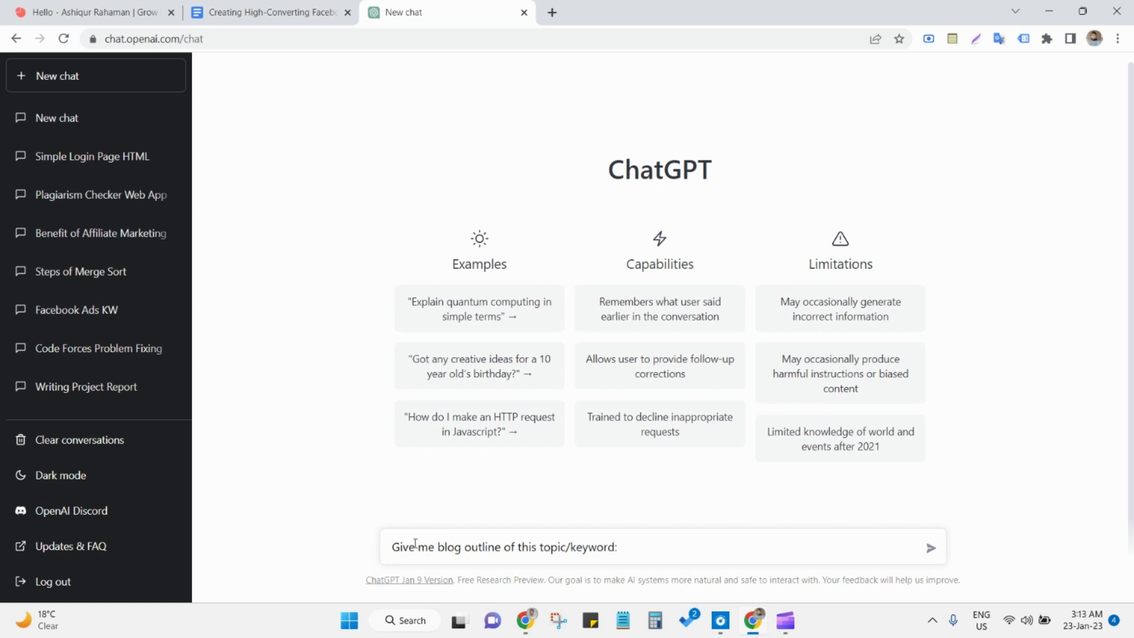
pyautogui.hotkey('ctrl', 'v')
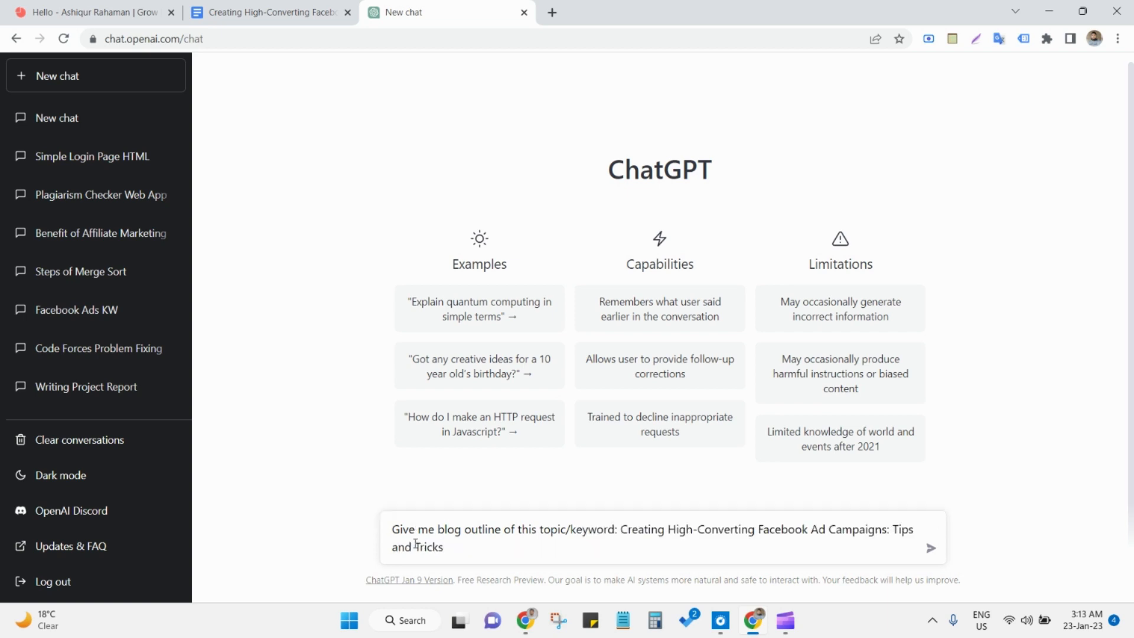
pyautogui.press('Return')
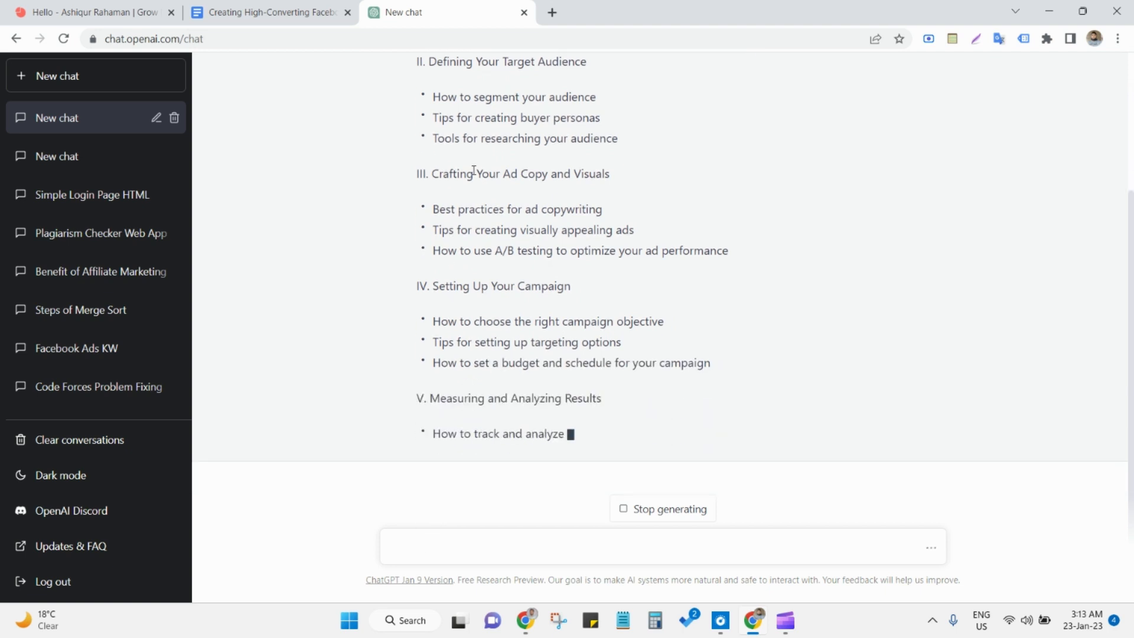
# Copy the whole generated blog outline, from "I. Introduction" through the last bullet of "VI. Conclusion".
pyautogui.scroll(3, 476, 151)
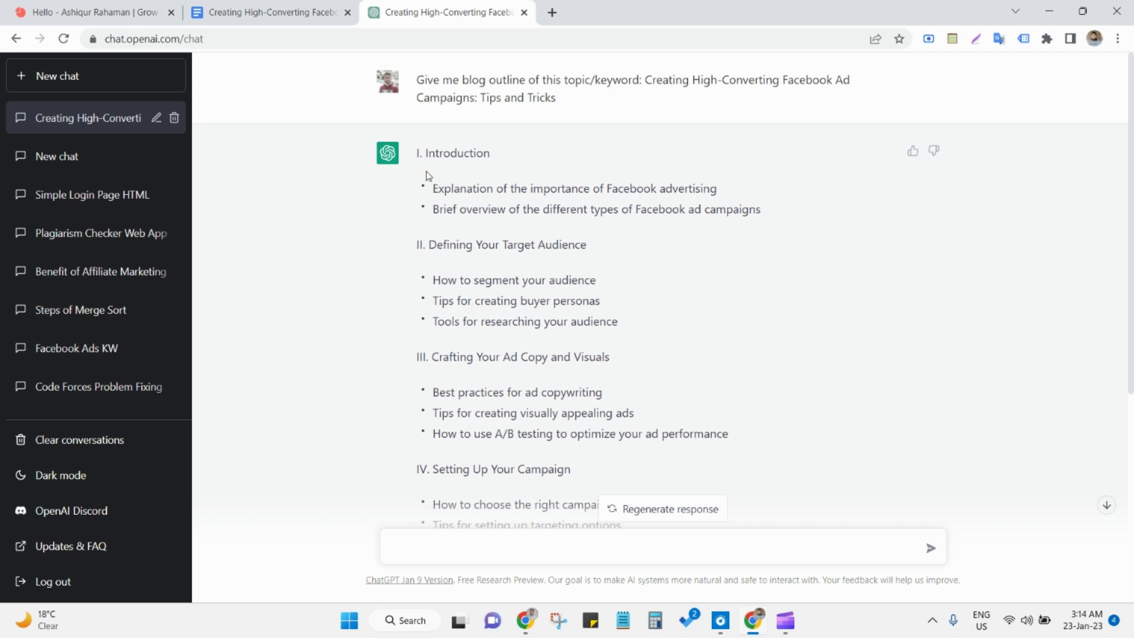
pyautogui.moveTo(416, 153); pyautogui.dragTo(791, 433)
pyautogui.scroll(-2, 477, 247)
pyautogui.scroll(-3, 488, 283)
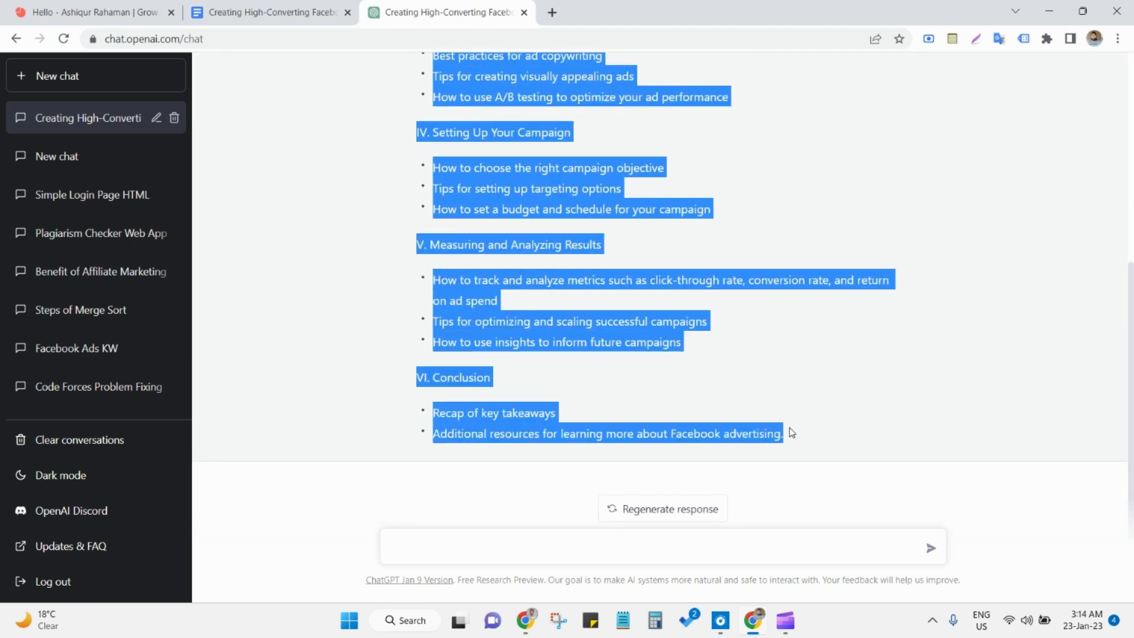
pyautogui.rightClick(533, 180)
pyautogui.click(558, 182)
# Switch to the Google Docs document and paste the copied outline without formatting below the keyword/topic line.
pyautogui.click(245, 15)
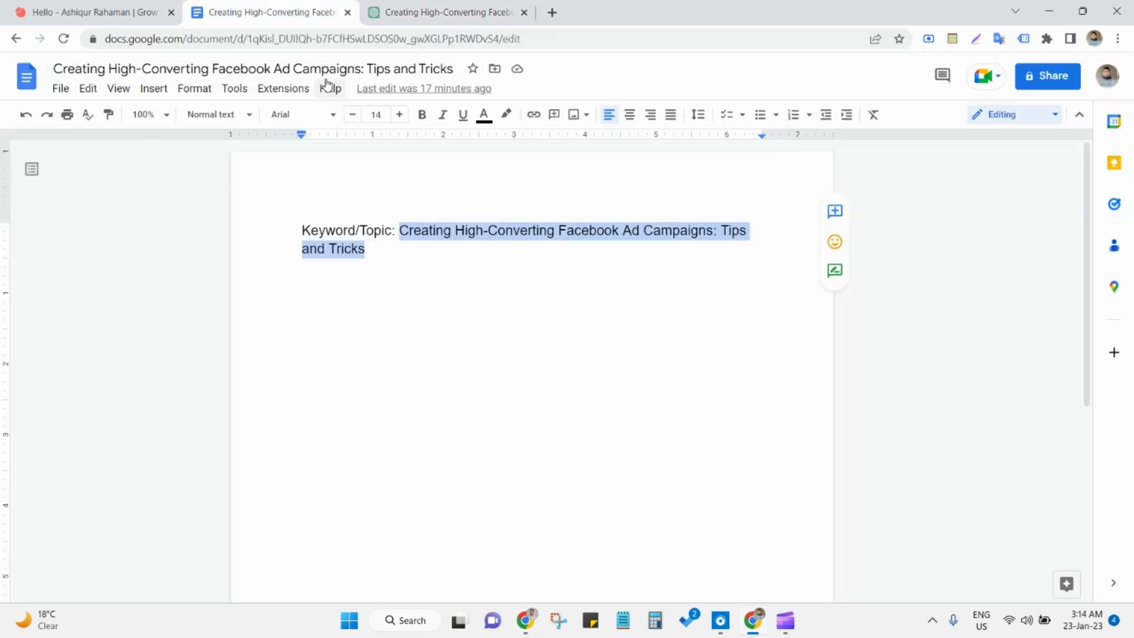
pyautogui.click(380, 281)
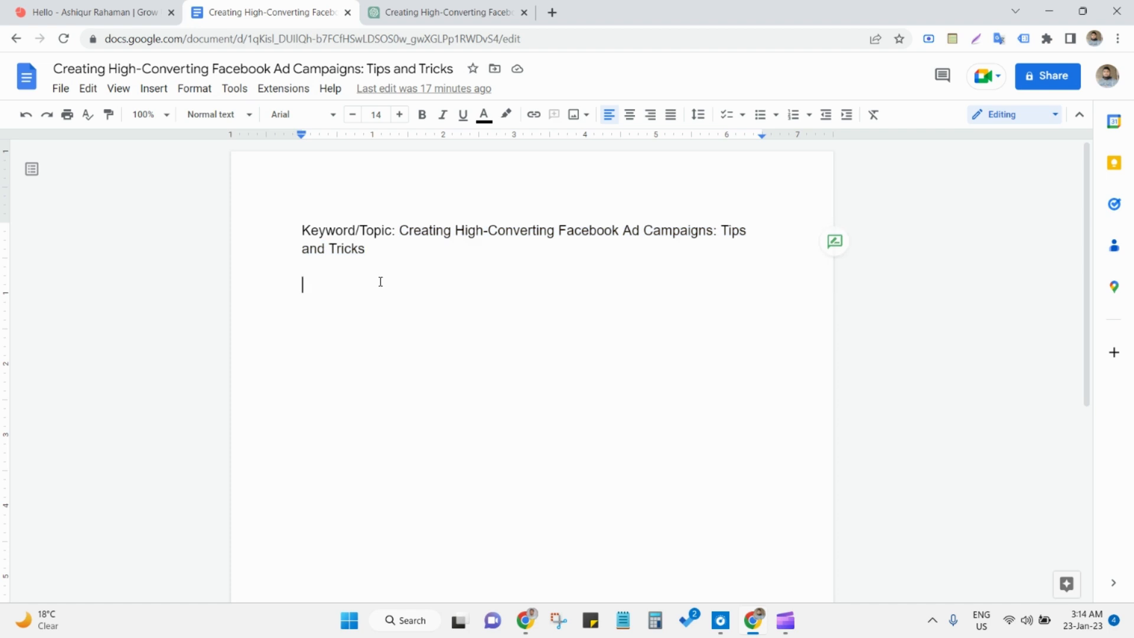
pyautogui.rightClick(314, 284)
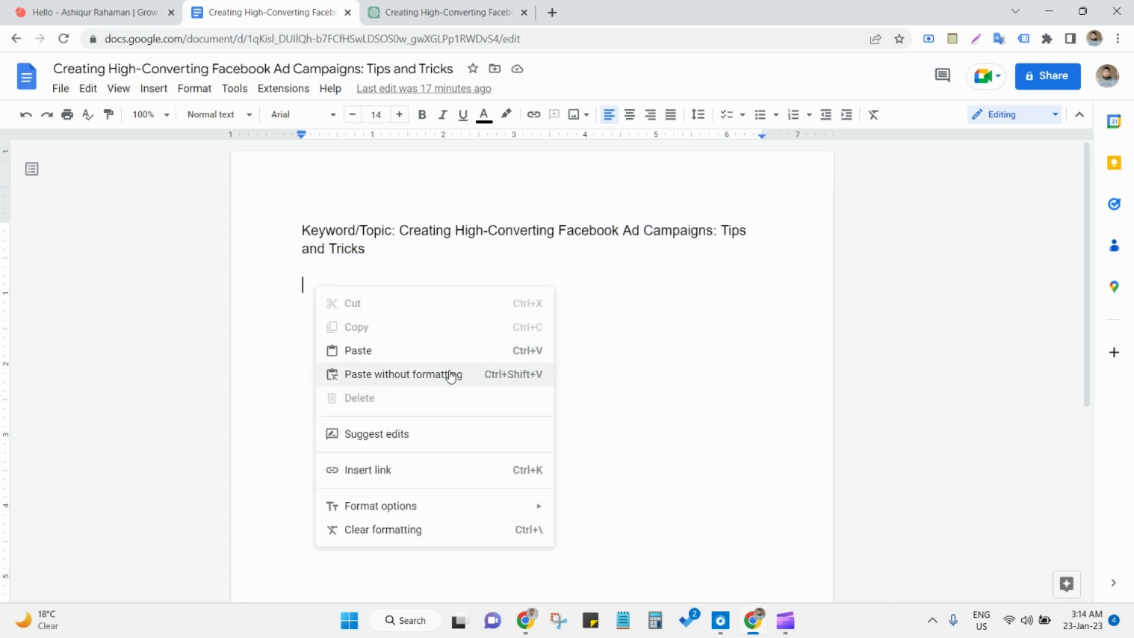
pyautogui.click(435, 12)
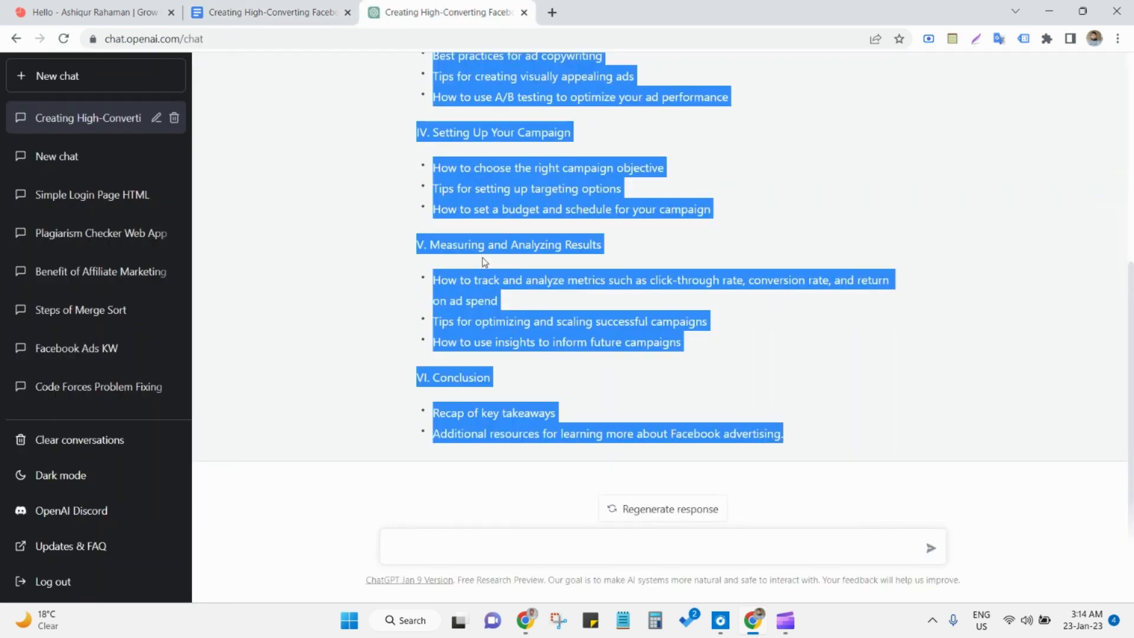
pyautogui.click(276, 9)
pyautogui.rightClick(337, 290)
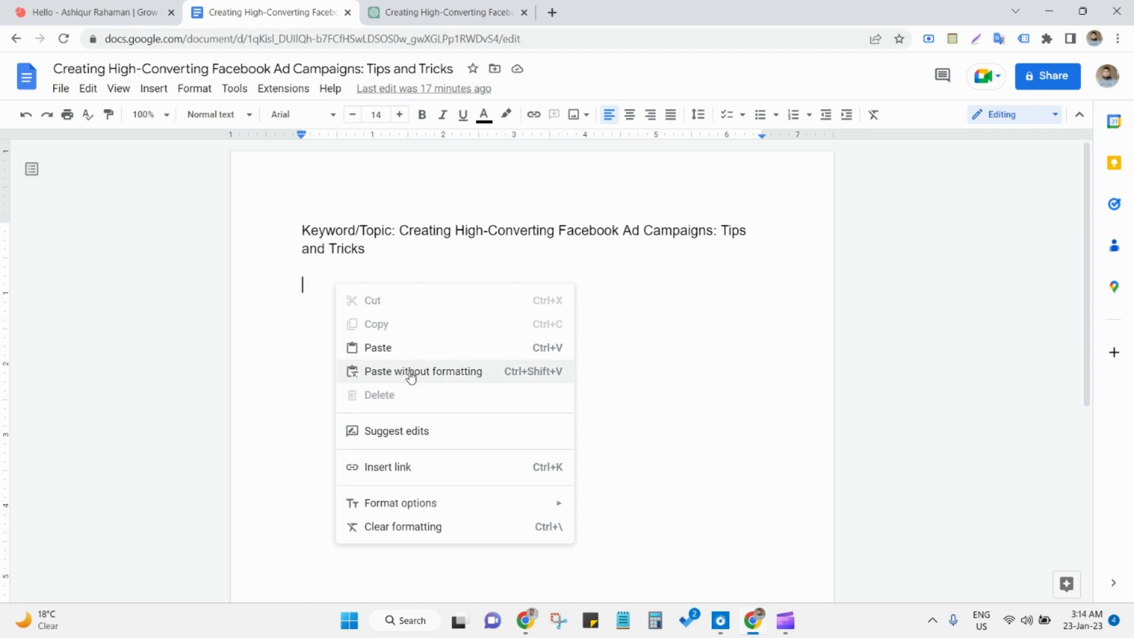
pyautogui.click(537, 371)
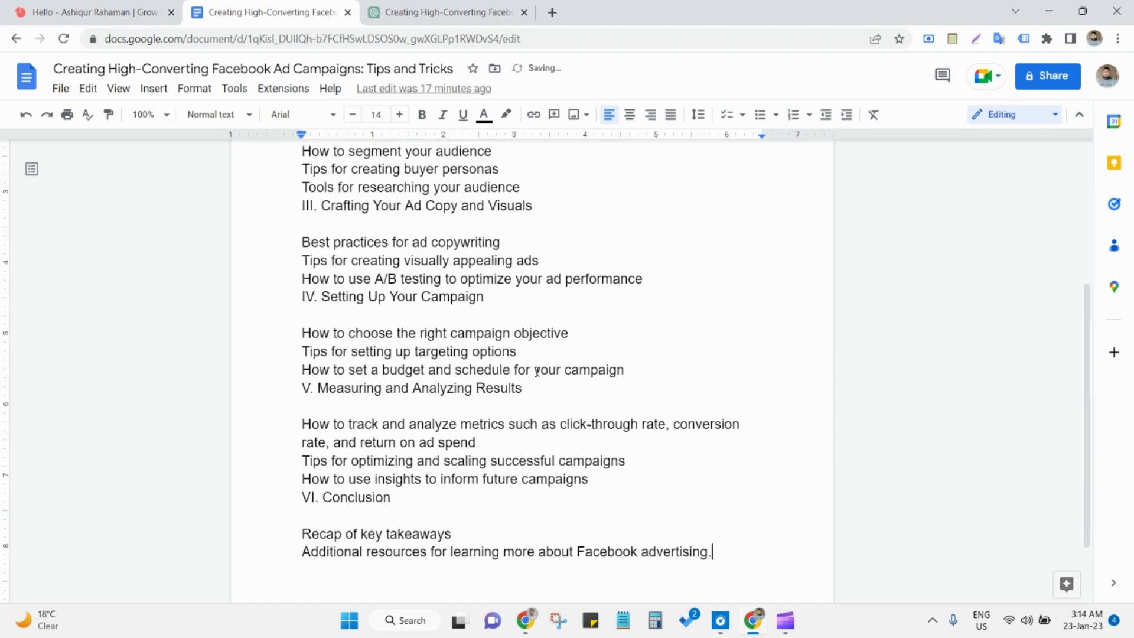
# Copy the "I. Introduction" line and paste it at the start of a new page after the outline.
pyautogui.scroll(3, 522, 373)
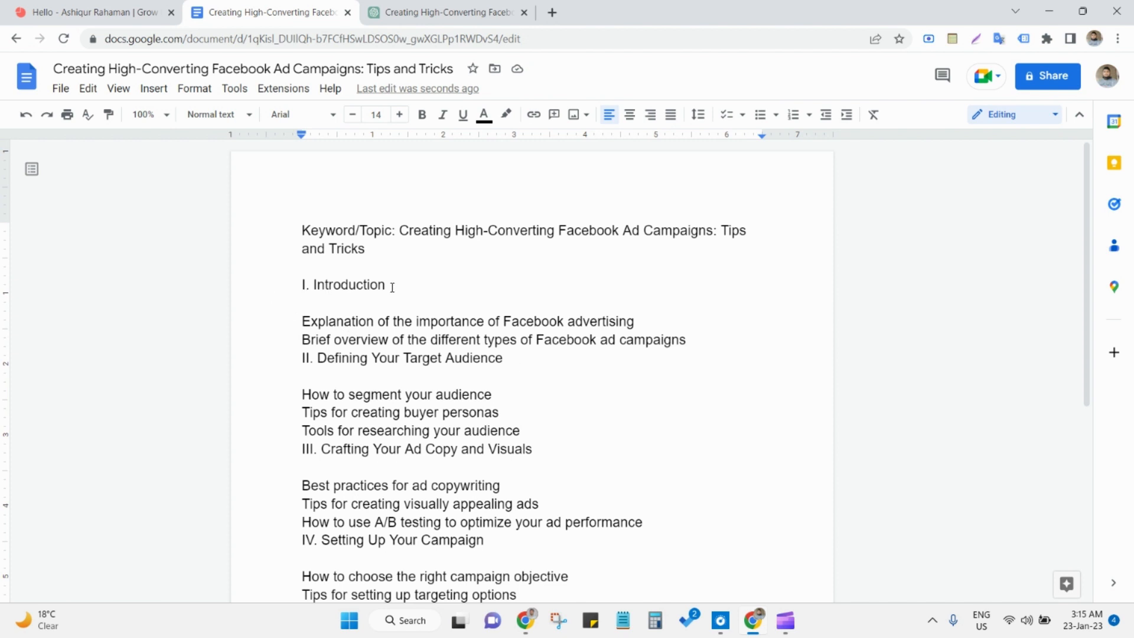
pyautogui.moveTo(390, 289); pyautogui.dragTo(290, 288)
pyautogui.hotkey('ctrl', 'c')
pyautogui.scroll(-6, 471, 370)
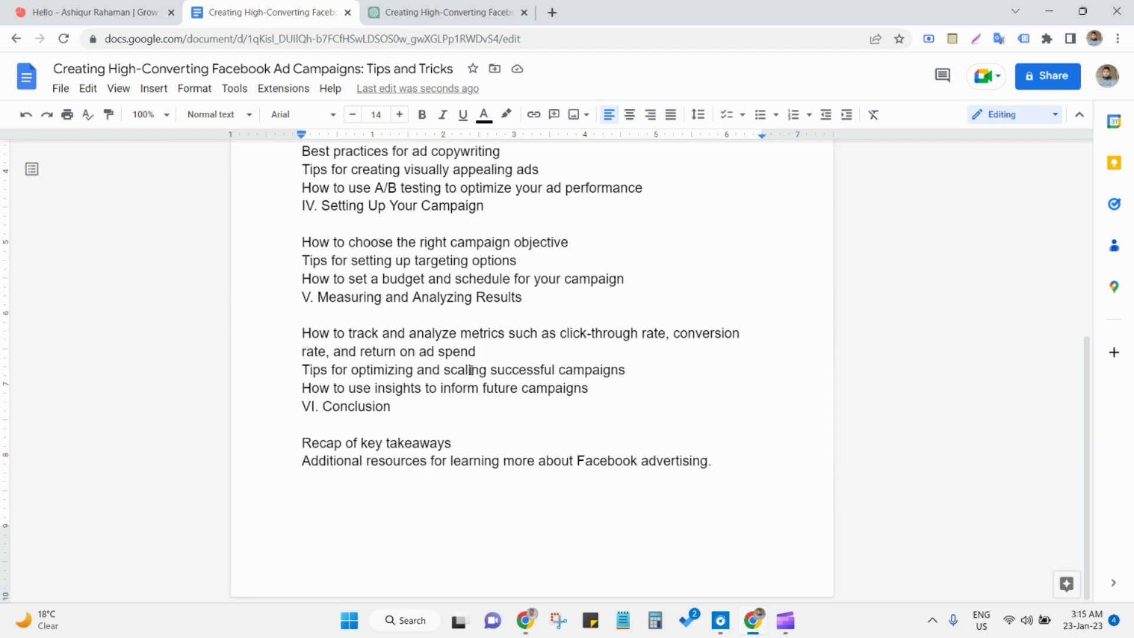
pyautogui.click(724, 463)
pyautogui.hotkey('ctrl', 'Return')
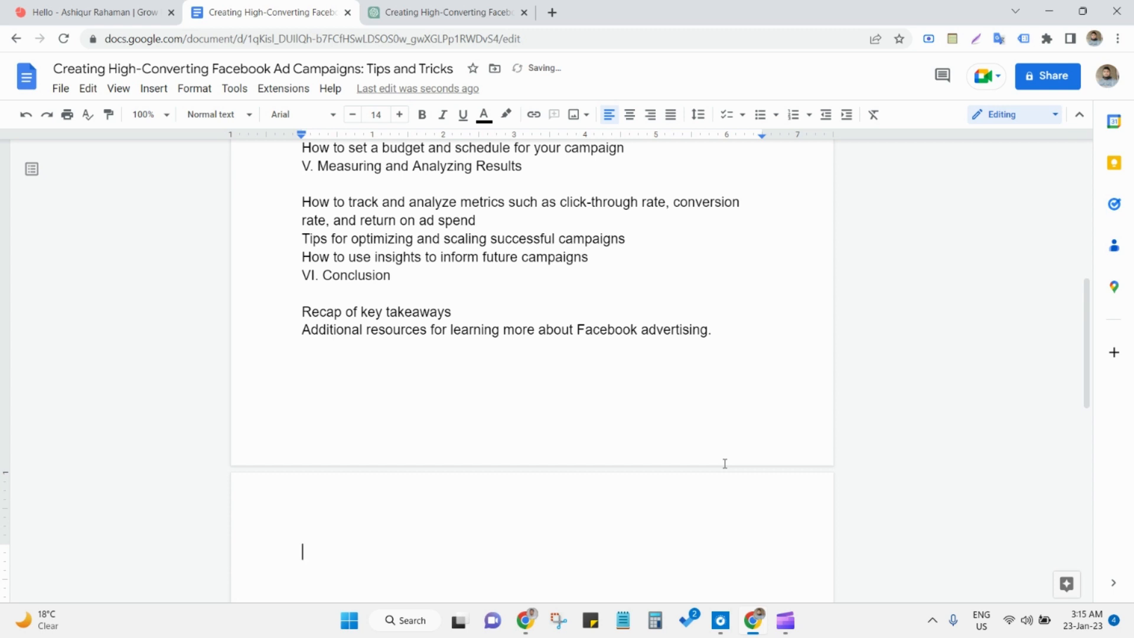
pyautogui.hotkey('ctrl', 'v')
pyautogui.scroll(-3, 725, 463)
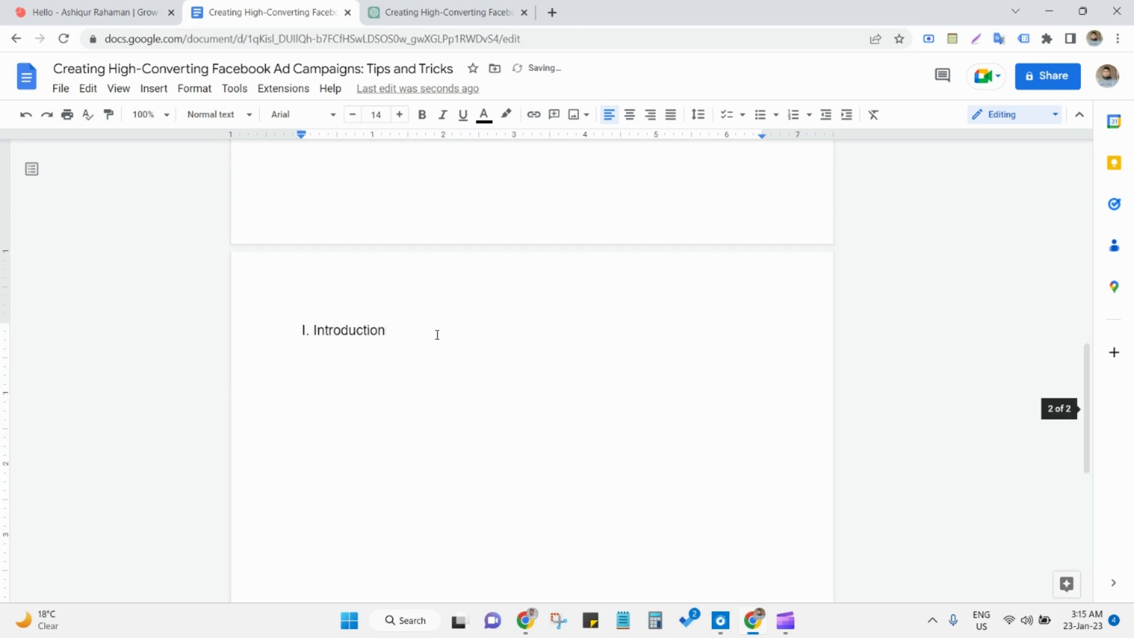
# Format the "I. Introduction" line on the second page as Heading 2.
pyautogui.moveTo(397, 331); pyautogui.dragTo(263, 329)
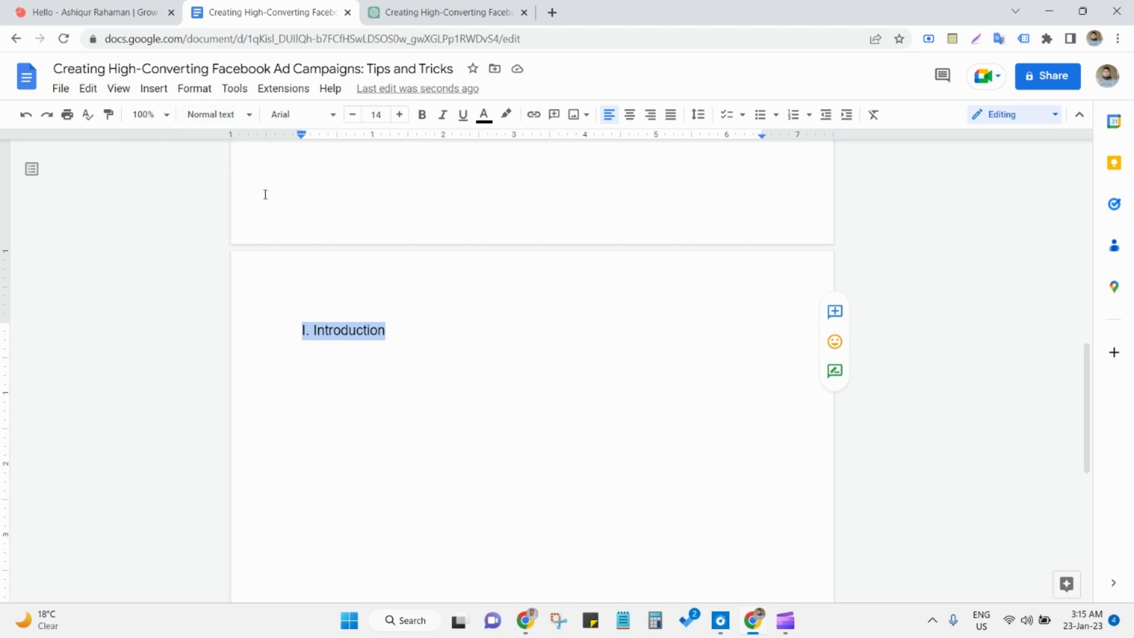
pyautogui.click(210, 115)
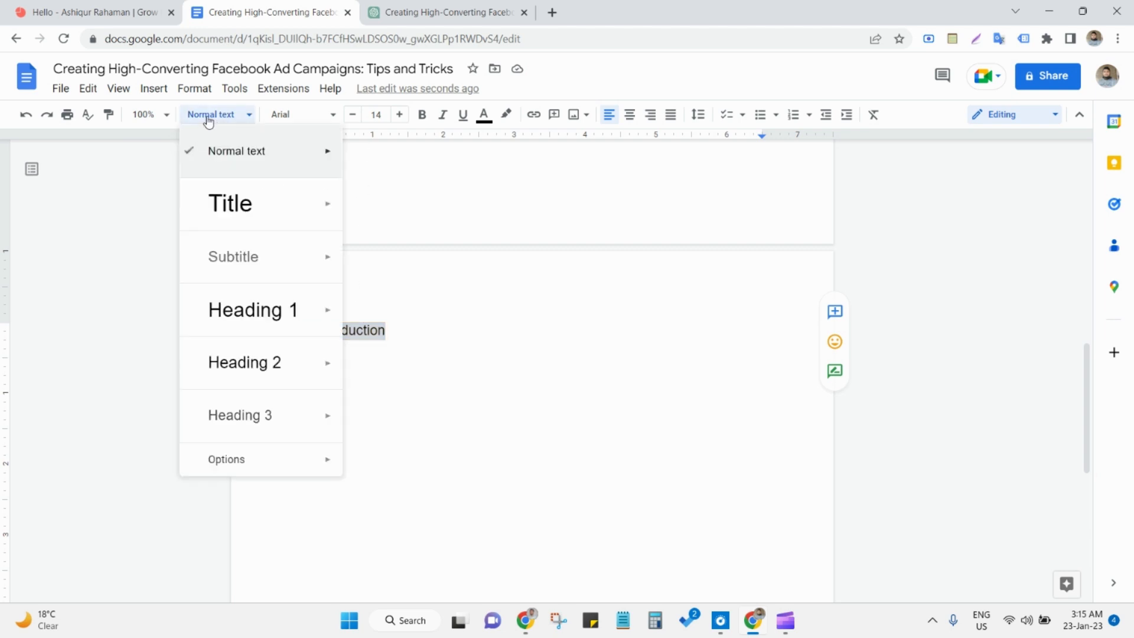
pyautogui.click(268, 378)
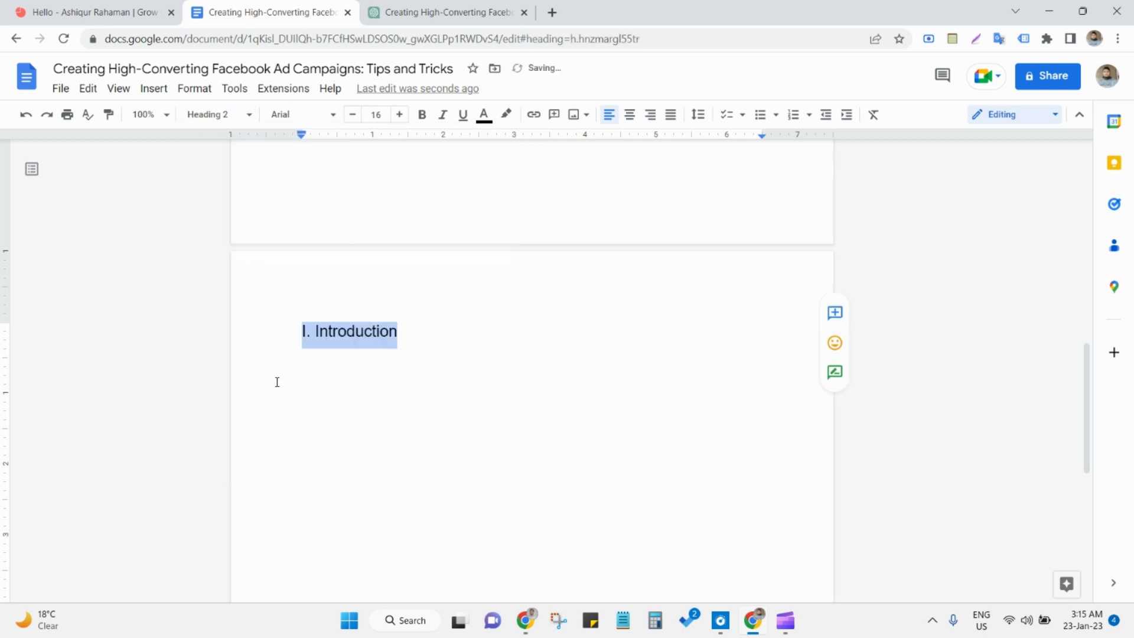
pyautogui.click(334, 361)
pyautogui.doubleClick(447, 331)
pyautogui.click(463, 355)
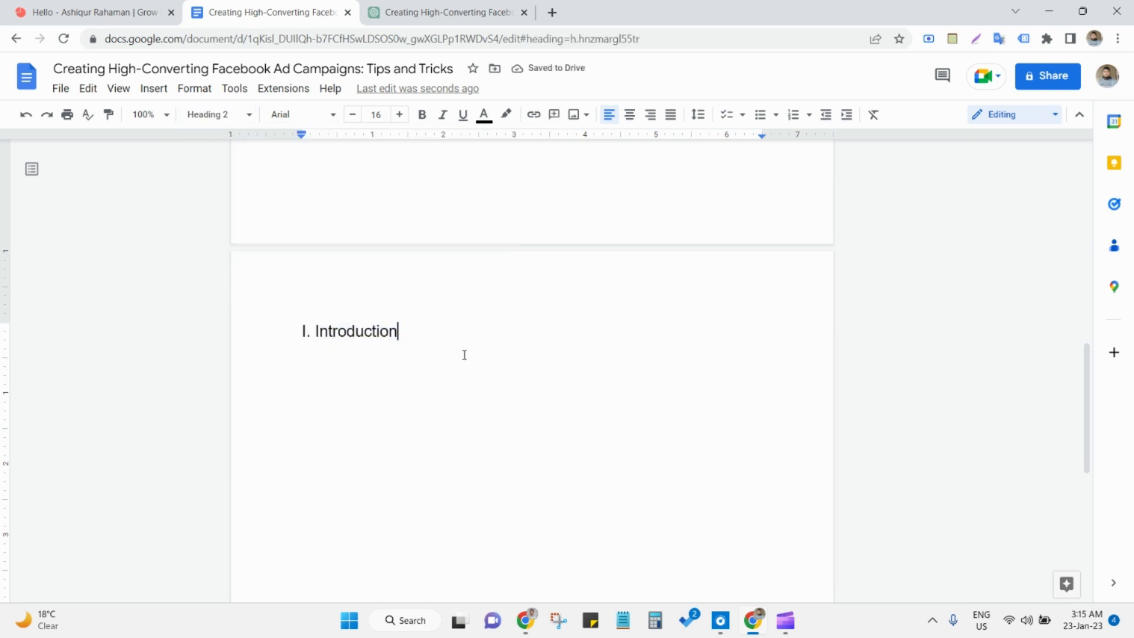
# Add a new line below the "I. Introduction" heading and set its font size to 14.
pyautogui.press('Return')
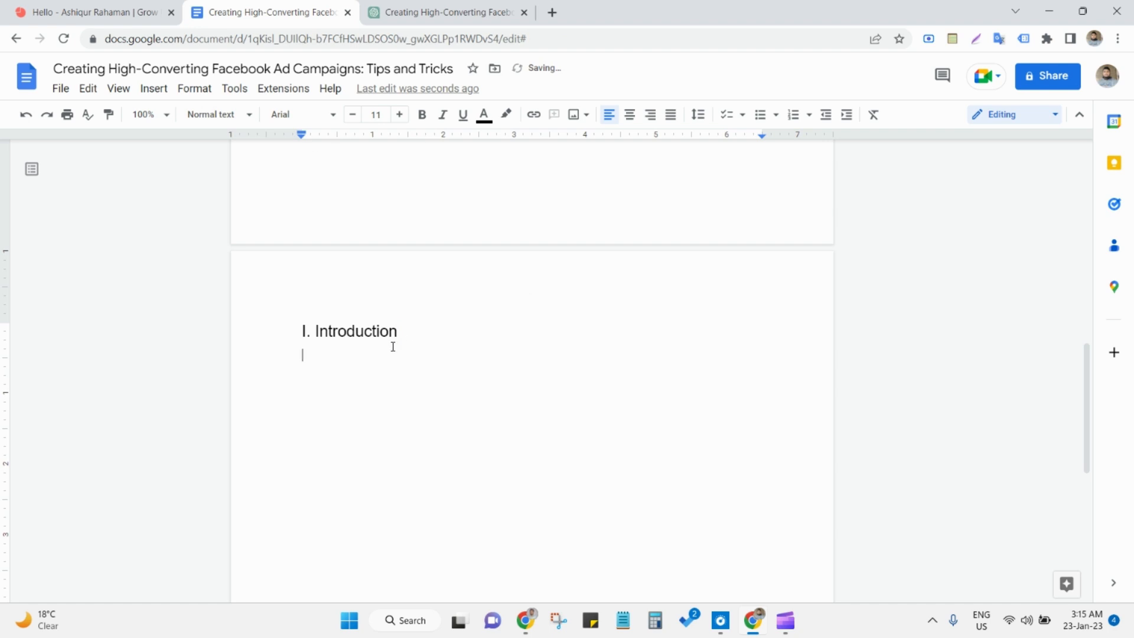
pyautogui.doubleClick(344, 363)
pyautogui.click(398, 116)
pyautogui.click(398, 117)
pyautogui.click(398, 117)
pyautogui.click(353, 364)
# Switch to ChatGPT and copy the outline's "I. Introduction" section with its two bullets.
pyautogui.click(420, 12)
pyautogui.scroll(5, 469, 238)
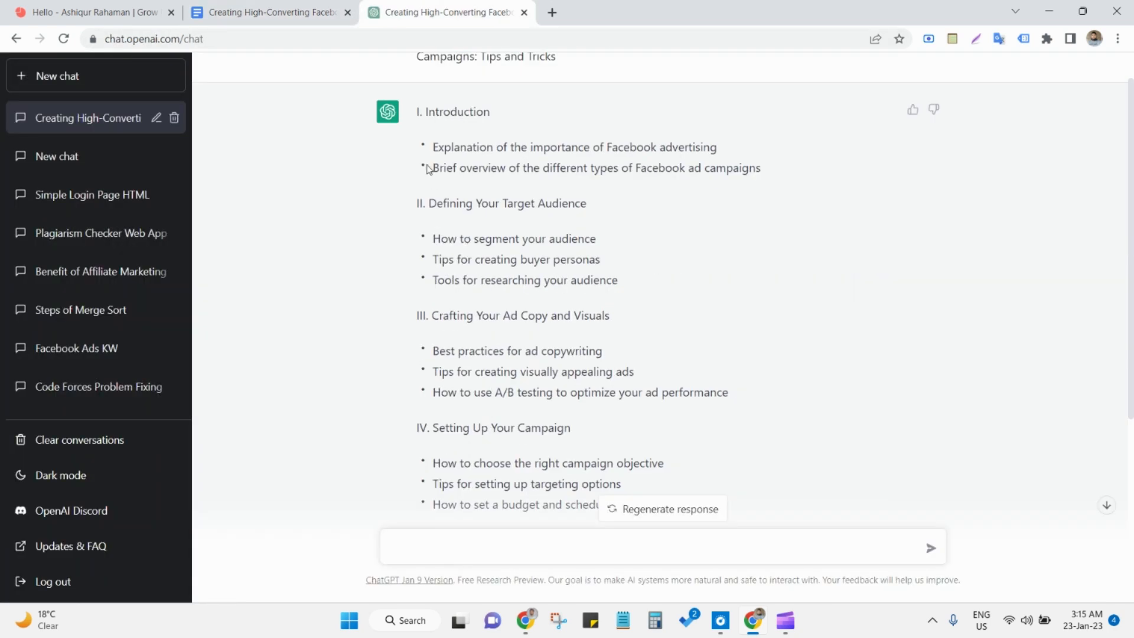
pyautogui.moveTo(417, 110); pyautogui.dragTo(800, 185)
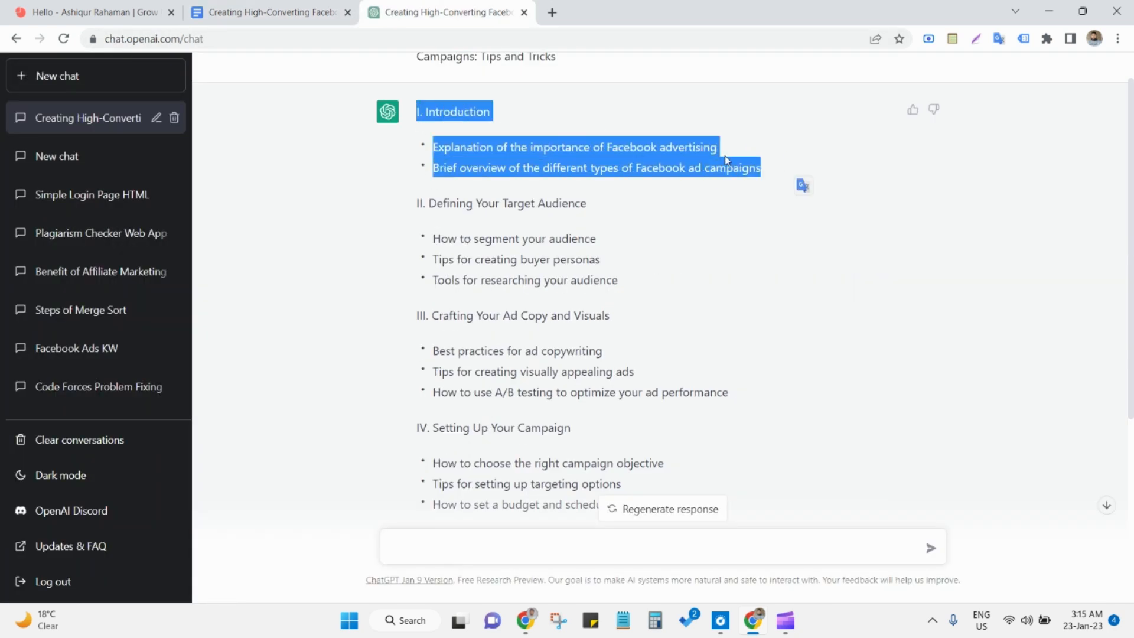
pyautogui.rightClick(706, 154)
pyautogui.click(736, 163)
# Submit the prompt "Write the below point for me:" followed by the copied Introduction section.
pyautogui.click(561, 548)
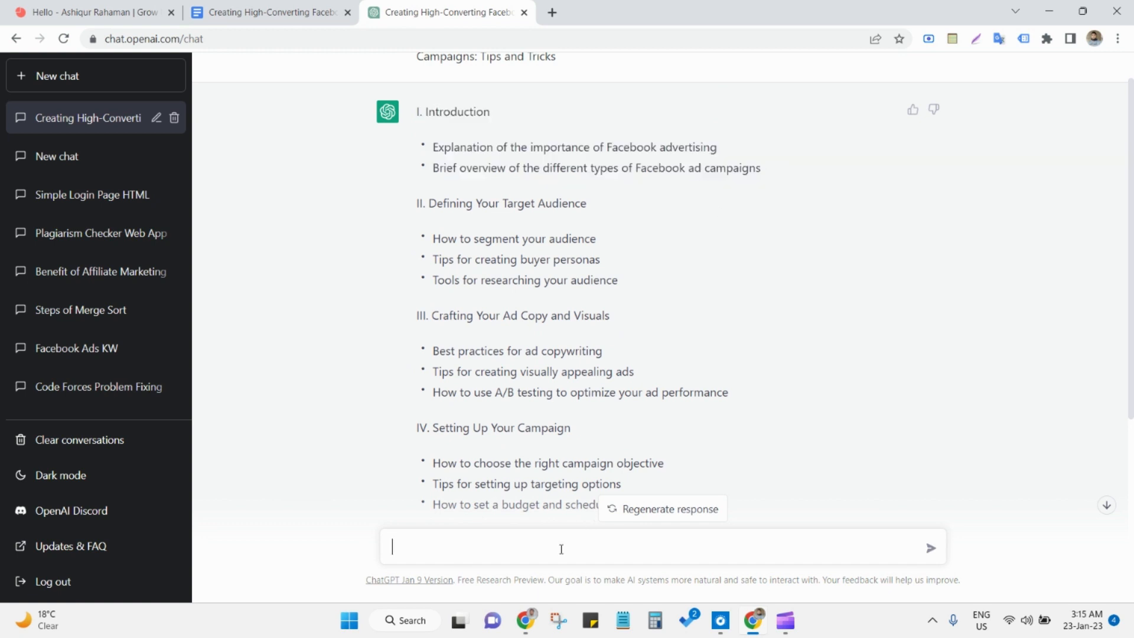
pyautogui.write('Write the below point')
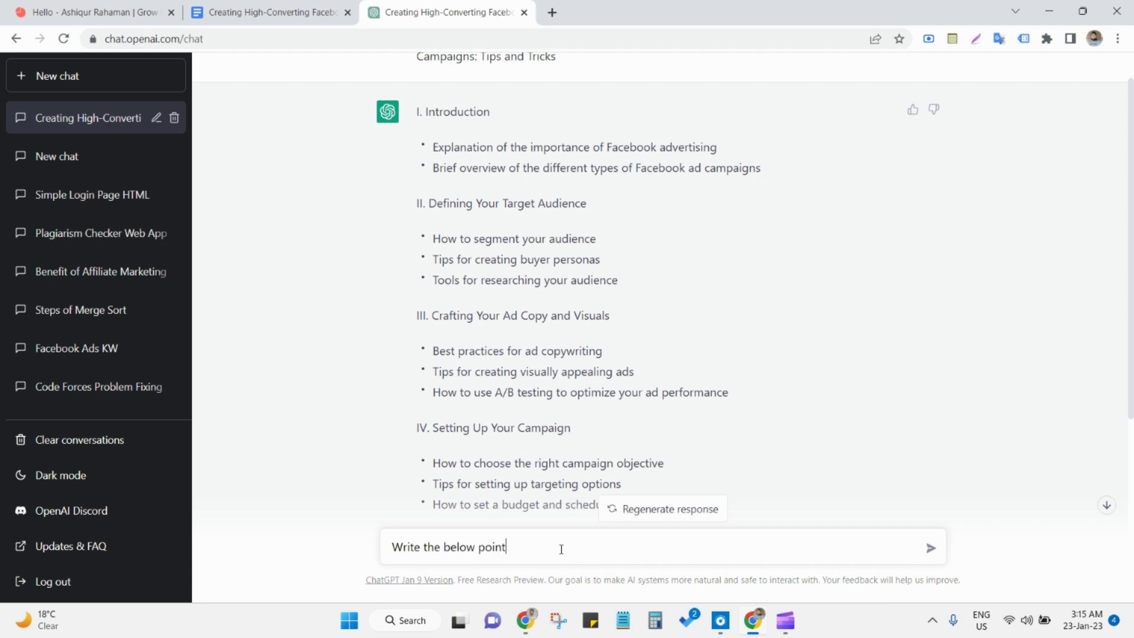
pyautogui.write(' for me:')
pyautogui.hotkey('shift', 'Return')
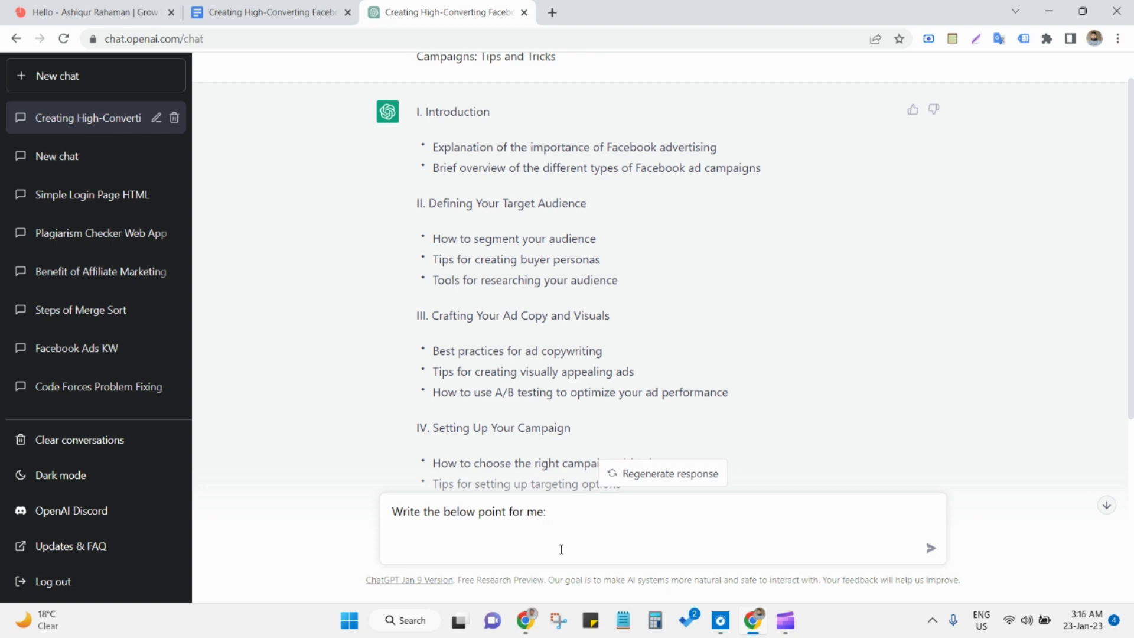
pyautogui.hotkey('ctrl', 'v')
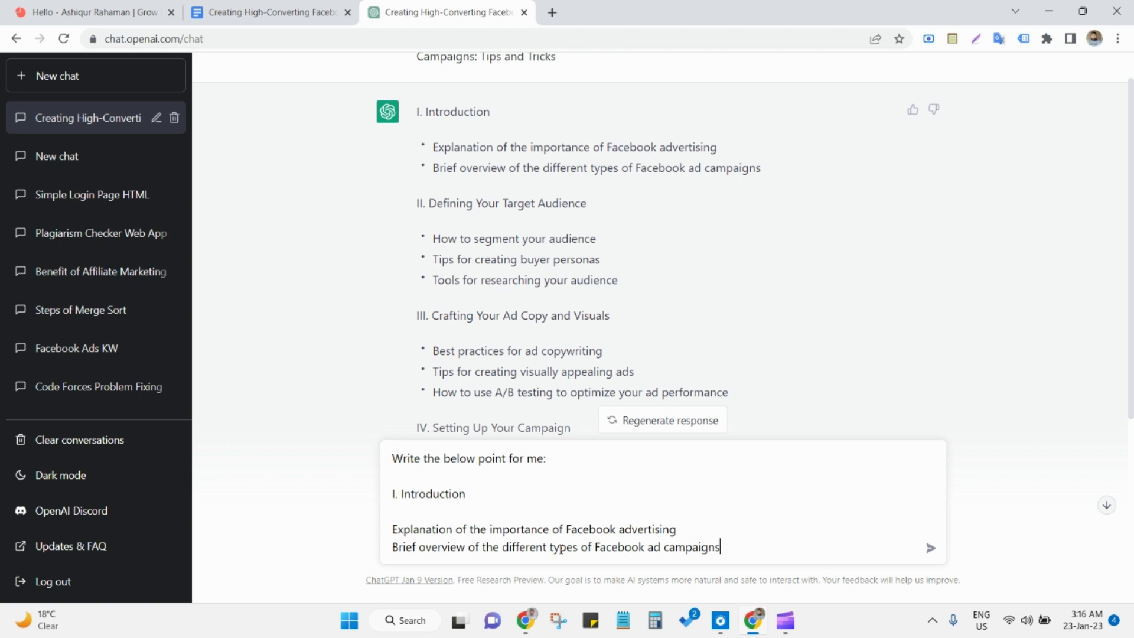
pyautogui.press('Return')
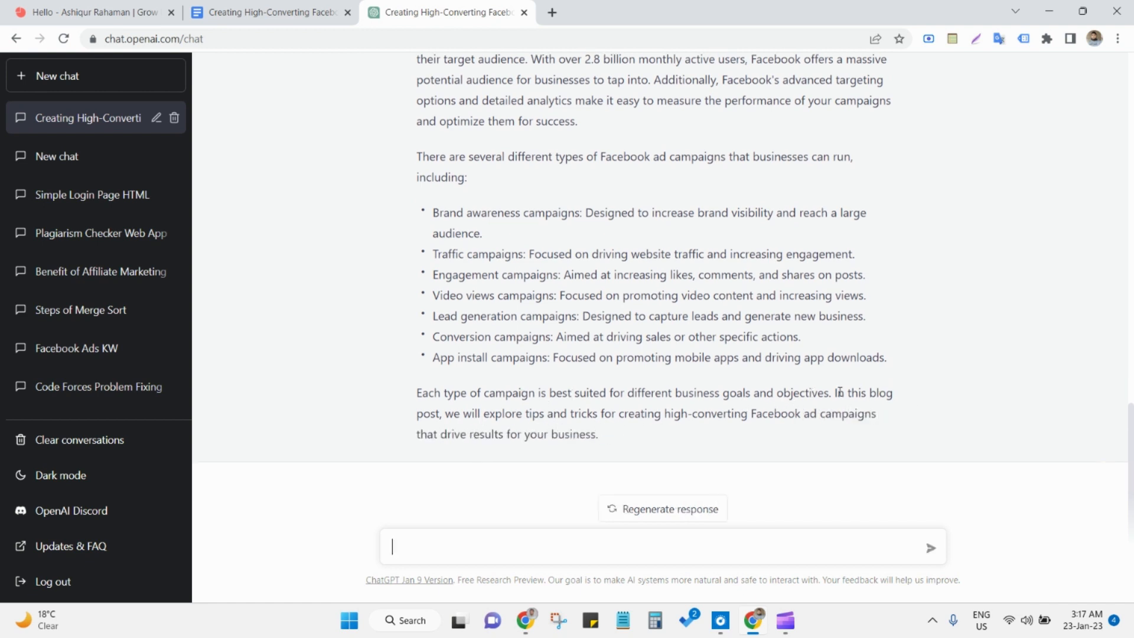
# Copy the generated introduction text without its heading and paste it below "I. Introduction" in the Google Docs document.
pyautogui.moveTo(598, 434); pyautogui.dragTo(417, 184)
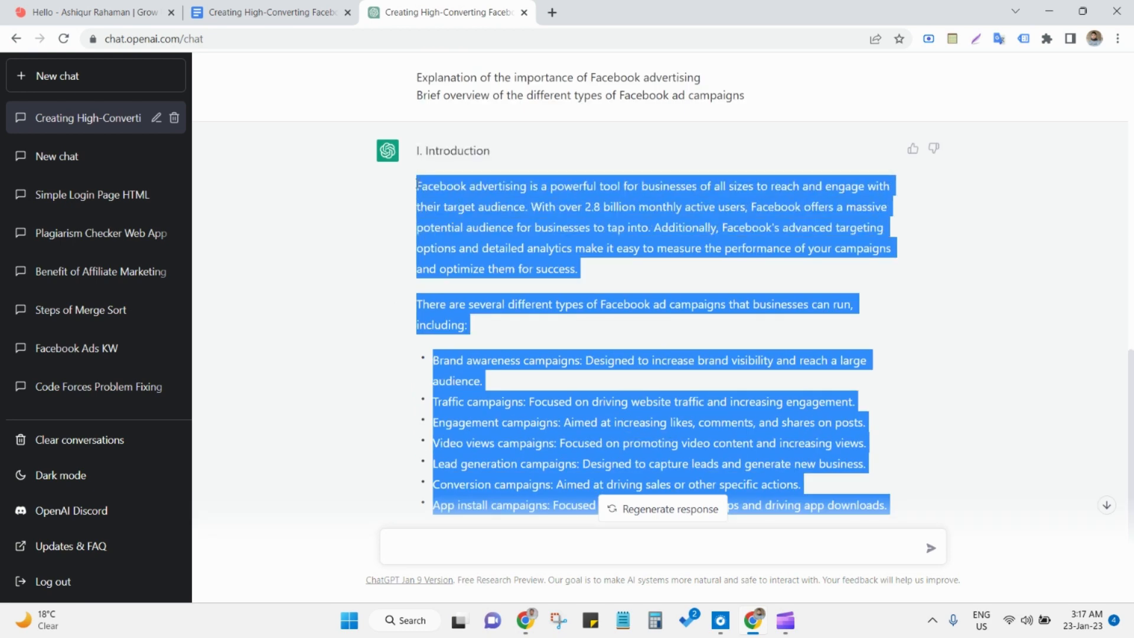
pyautogui.rightClick(455, 207)
pyautogui.click(472, 218)
pyautogui.click(268, 11)
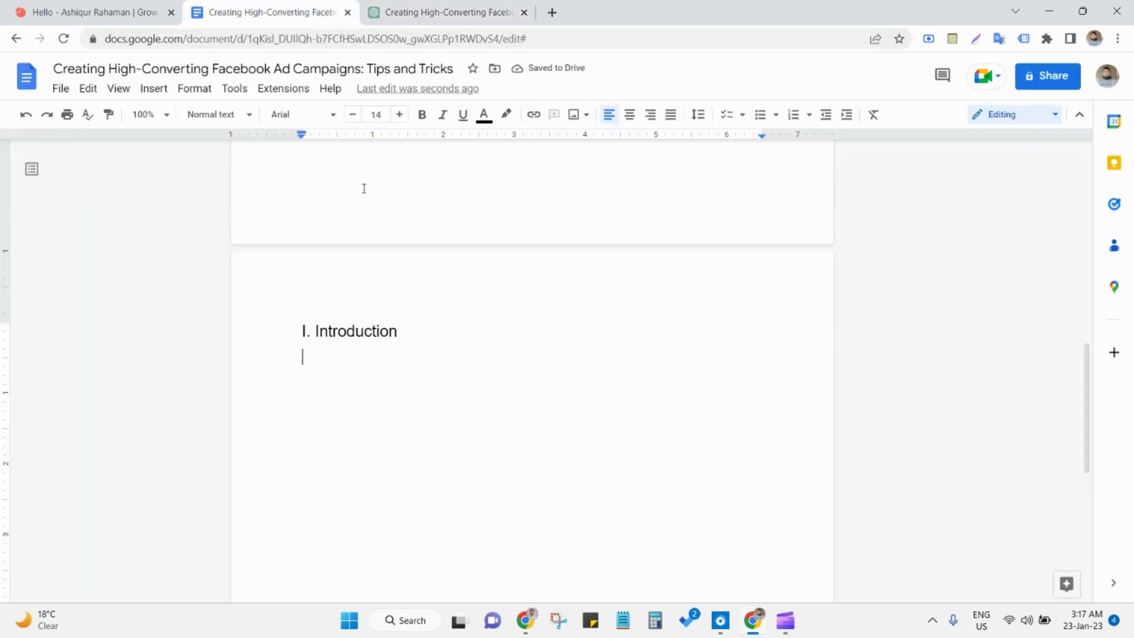
pyautogui.hotkey('ctrl', 'v')
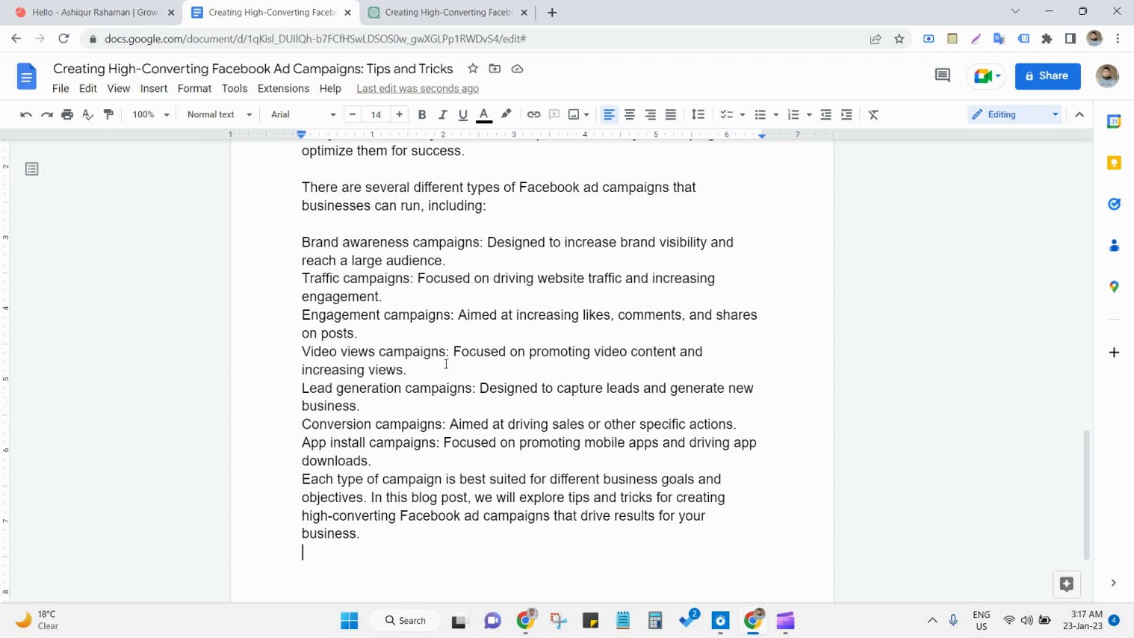
# Add another blank line at the end of the pasted introduction text.
pyautogui.click(447, 259)
pyautogui.scroll(-1, 366, 513)
pyautogui.click(326, 481)
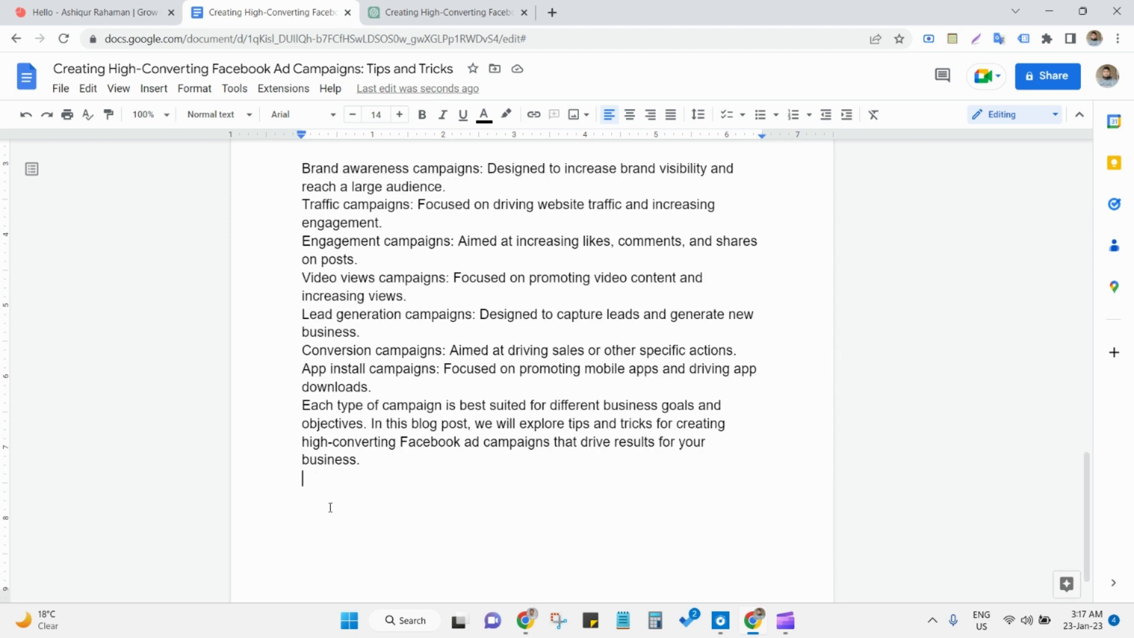
pyautogui.press('Return')
# Switch to ChatGPT and copy the outline's "II. Defining Your Target Audience" section with its three bullets.
pyautogui.click(466, 11)
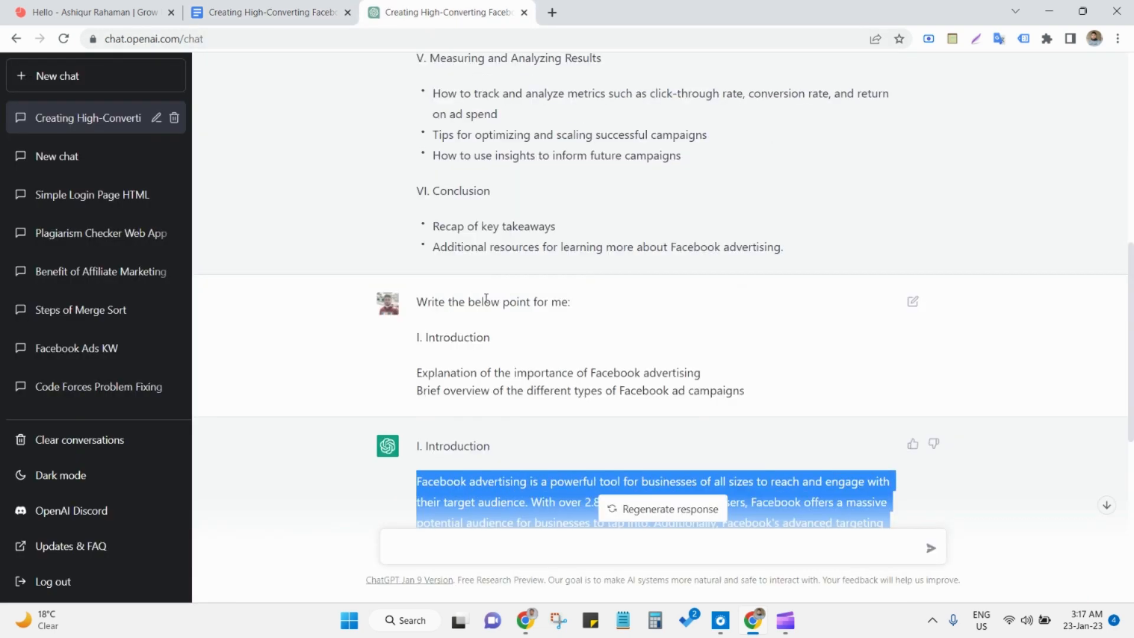
pyautogui.scroll(8, 485, 299)
pyautogui.moveTo(415, 253); pyautogui.dragTo(644, 330)
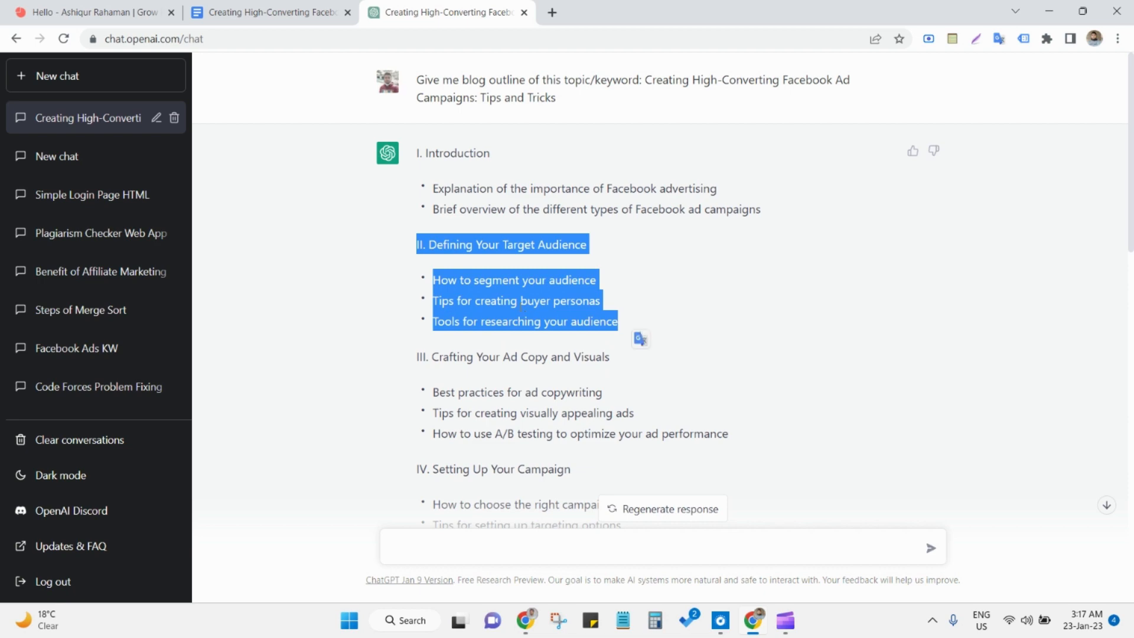
pyautogui.rightClick(522, 307)
pyautogui.click(530, 314)
# Submit the prompt "Write the below point:" followed by the copied "II. Defining Your Target Audience" section.
pyautogui.click(500, 553)
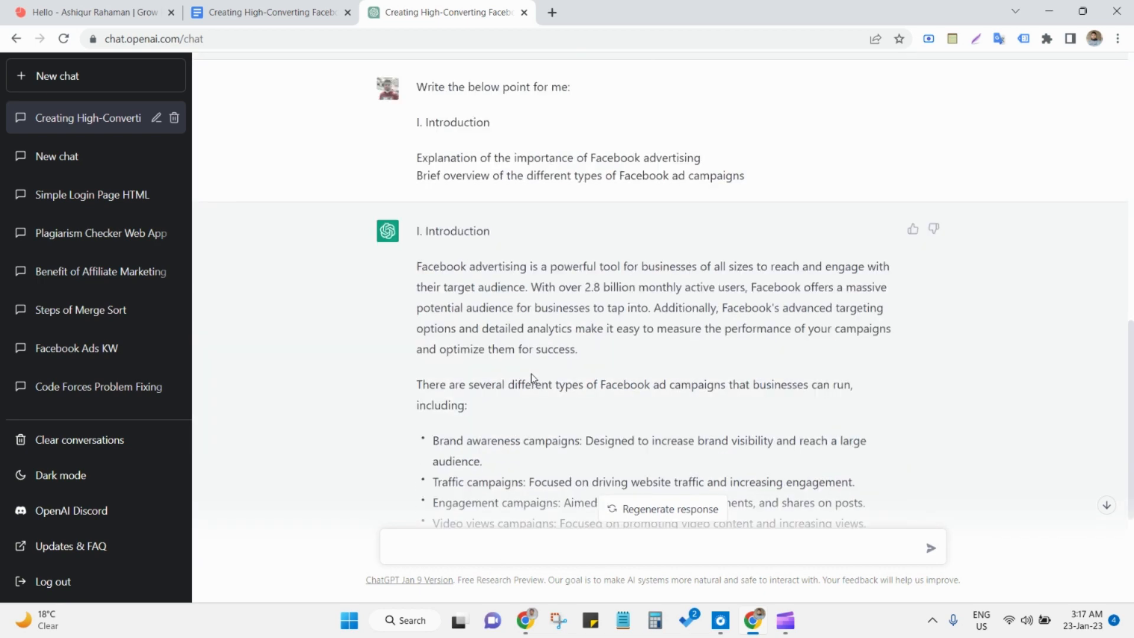
pyautogui.scroll(1, 532, 374)
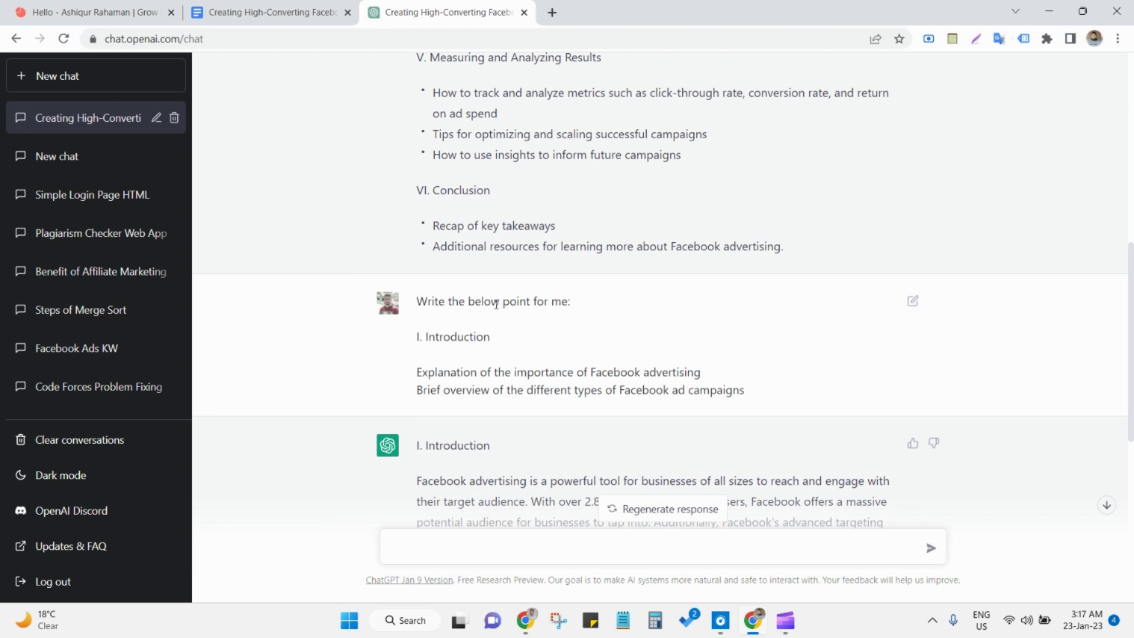
pyautogui.write('Write the belwo')
pyautogui.press('BackSpace')
pyautogui.press('BackSpace')
pyautogui.press('BackSpace')
pyautogui.press('BackSpace')
pyautogui.write('low point')
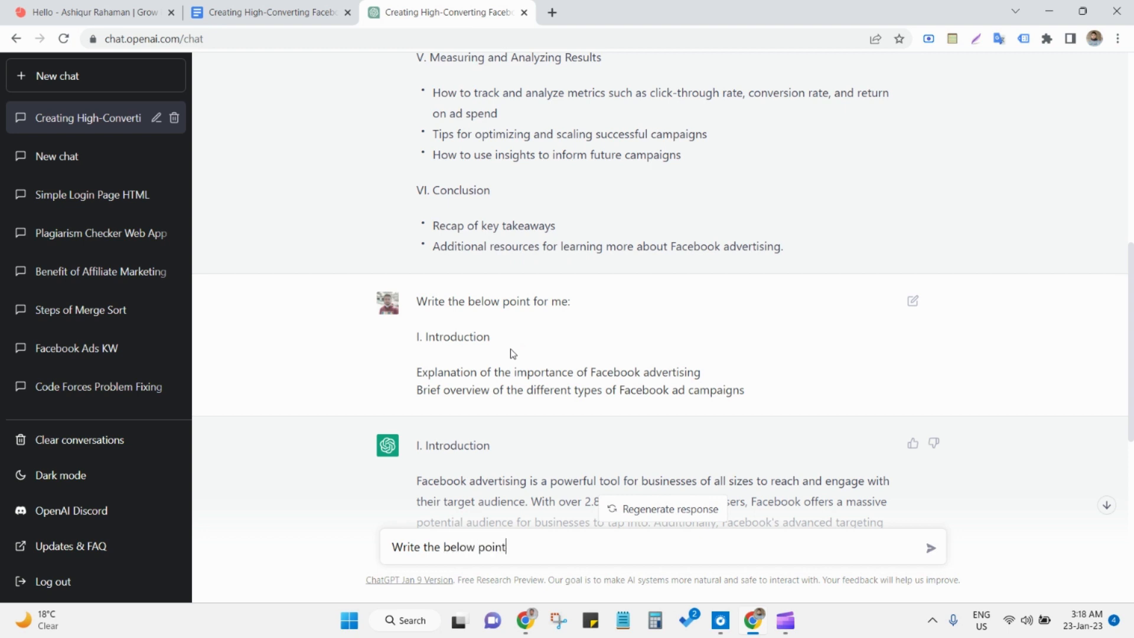
pyautogui.write(':')
pyautogui.hotkey('shift', 'Return')
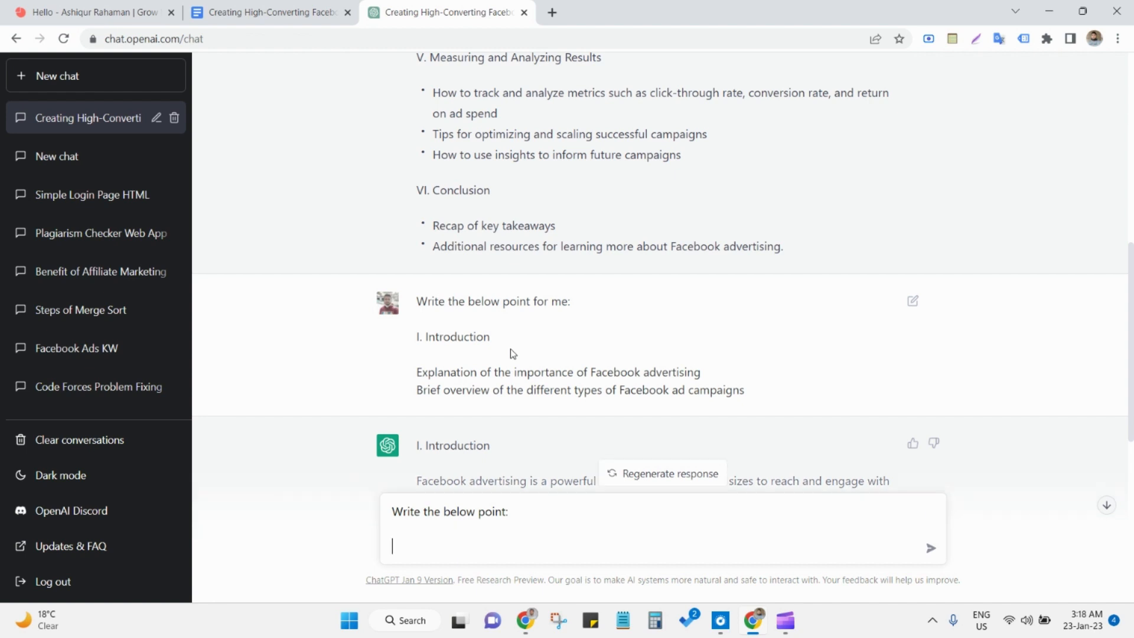
pyautogui.hotkey('ctrl', 'v')
pyautogui.press('Return')
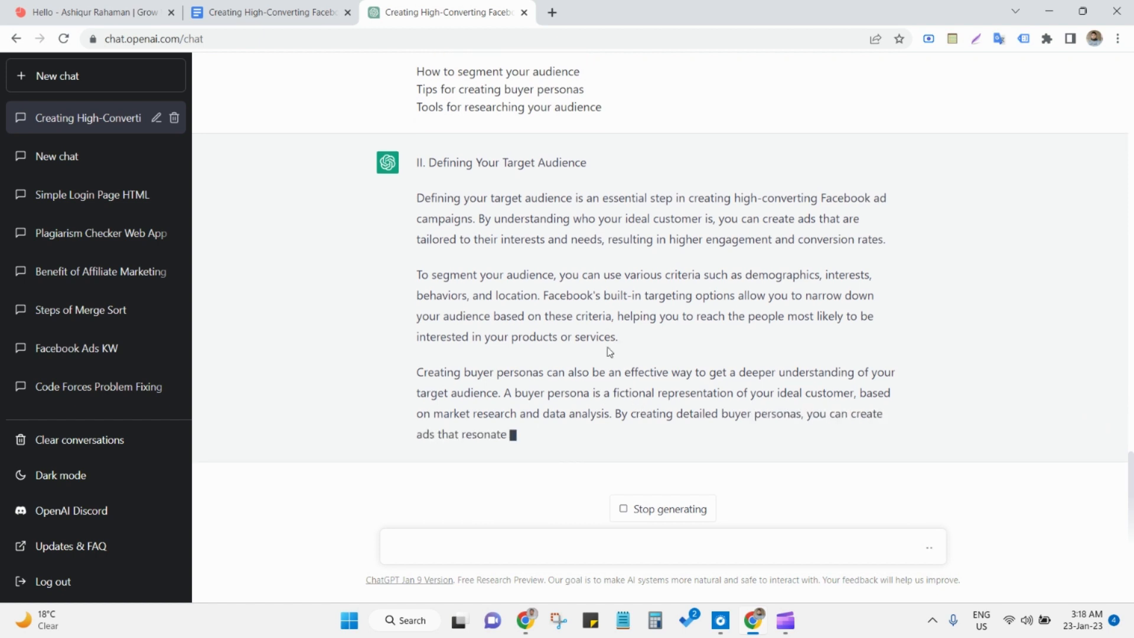
pyautogui.moveTo(612, 316); pyautogui.dragTo(582, 322)
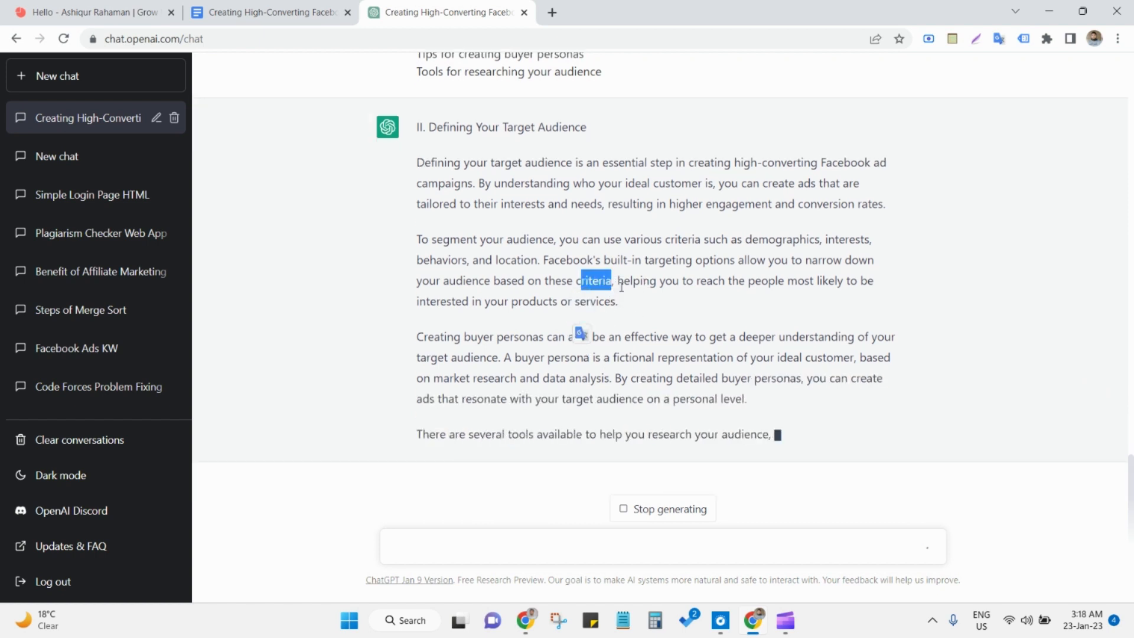
pyautogui.click(499, 546)
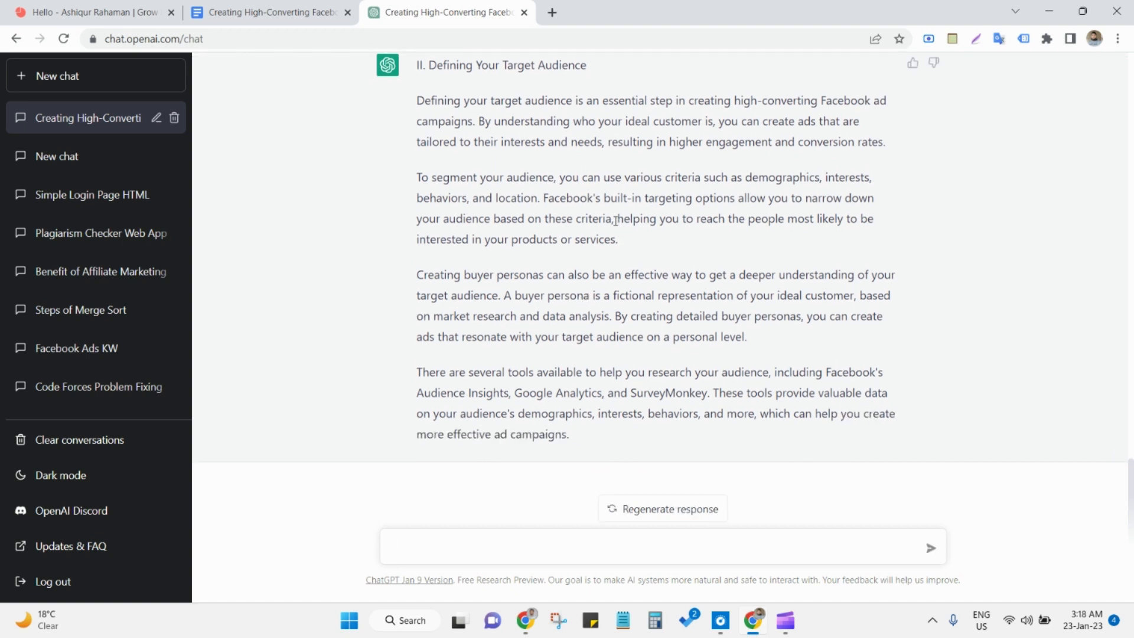
# Ask ChatGPT to extend the target audience section with the prompt "Add some more paragraph".
pyautogui.moveTo(615, 220); pyautogui.dragTo(656, 239)
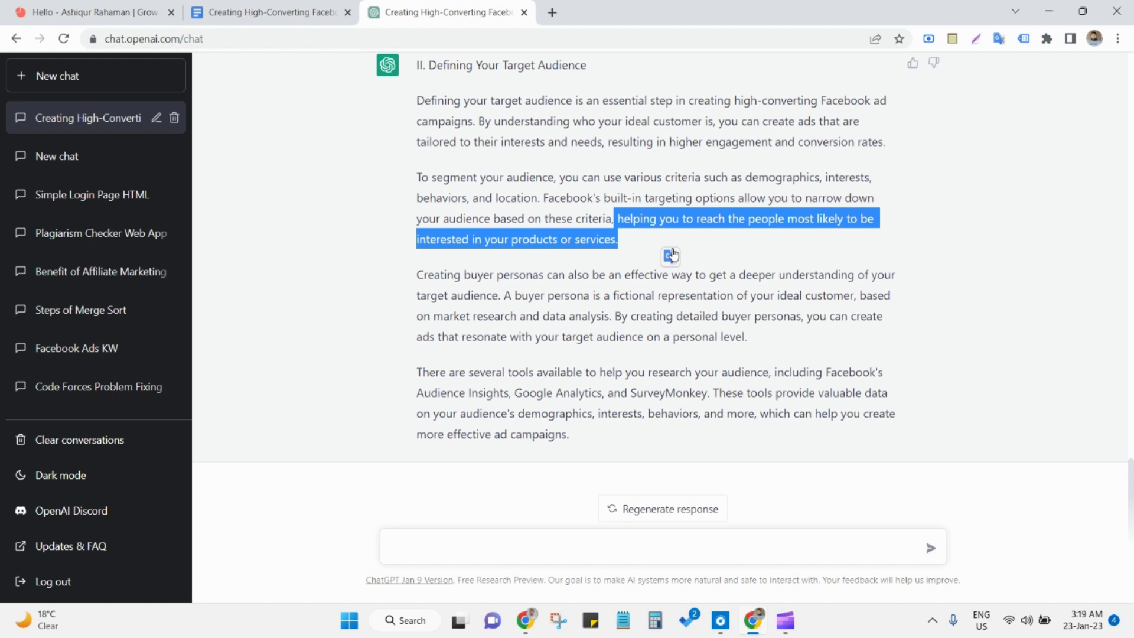
pyautogui.click(550, 330)
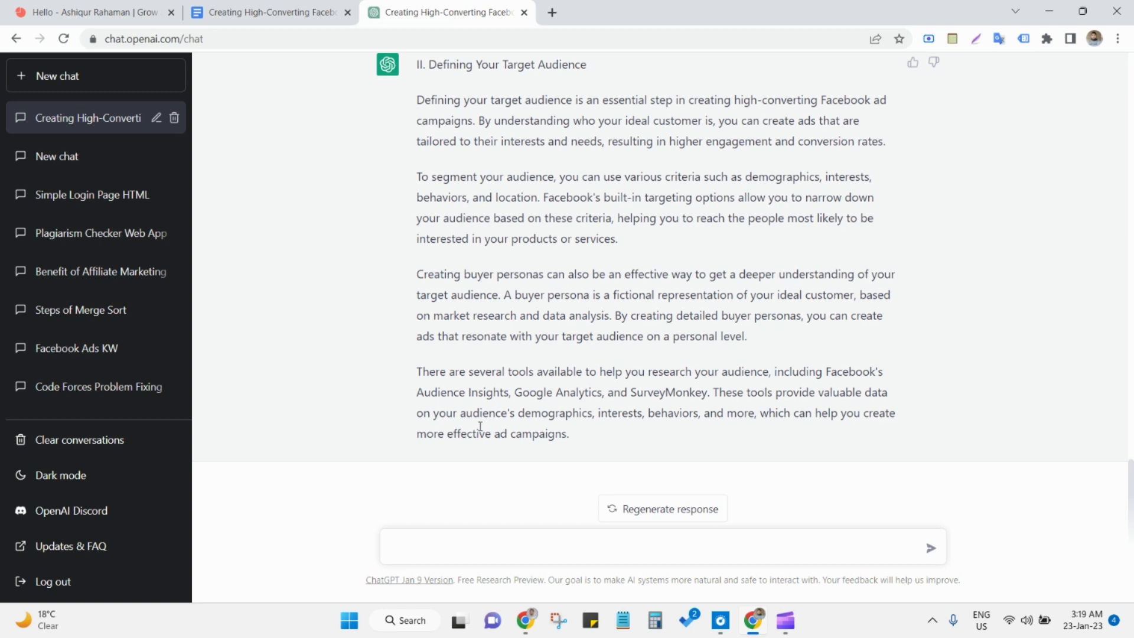
pyautogui.click(458, 547)
pyautogui.write('Add some more para')
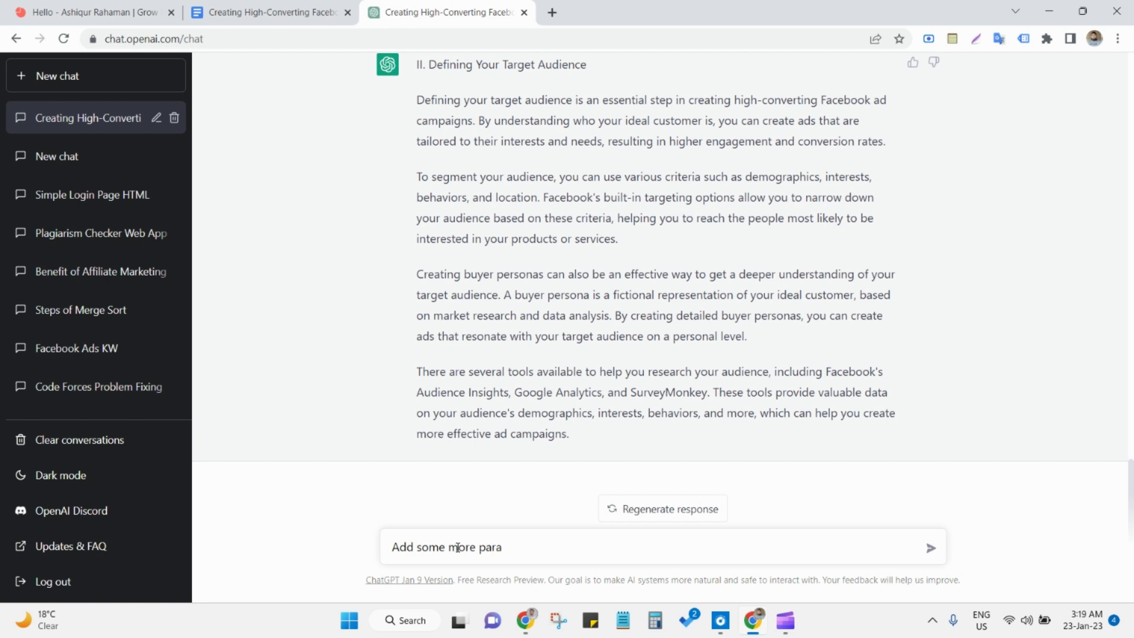
pyautogui.write('graph')
pyautogui.press('Return')
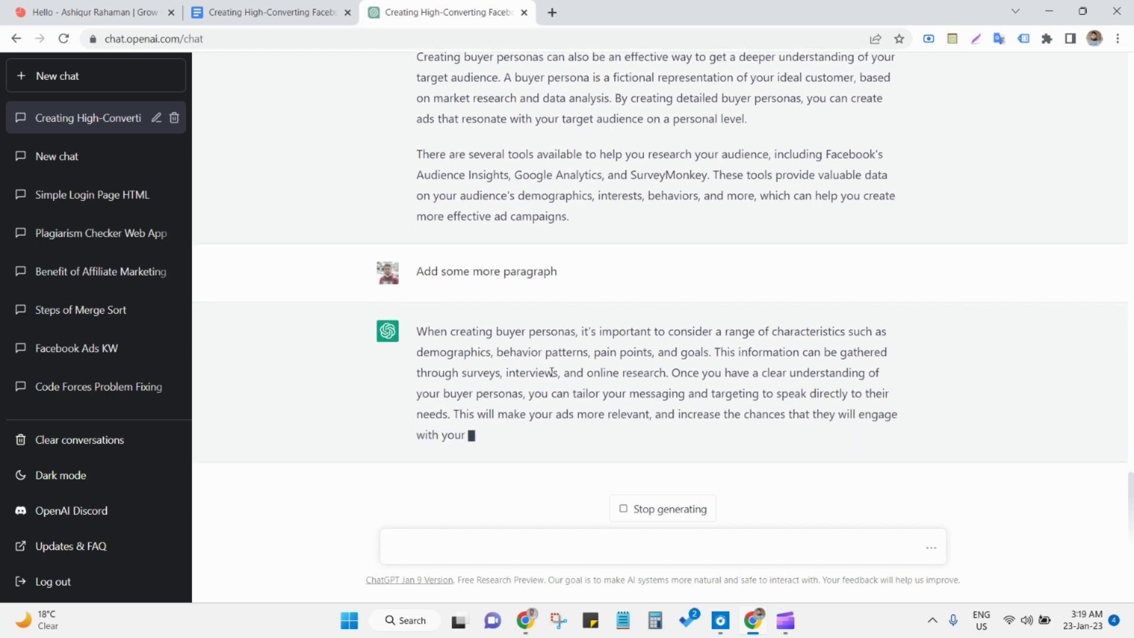
# Copy the generated "II. Defining Your Target Audience" section from the first reply, including its heading and four paragraphs.
pyautogui.scroll(3, 724, 324)
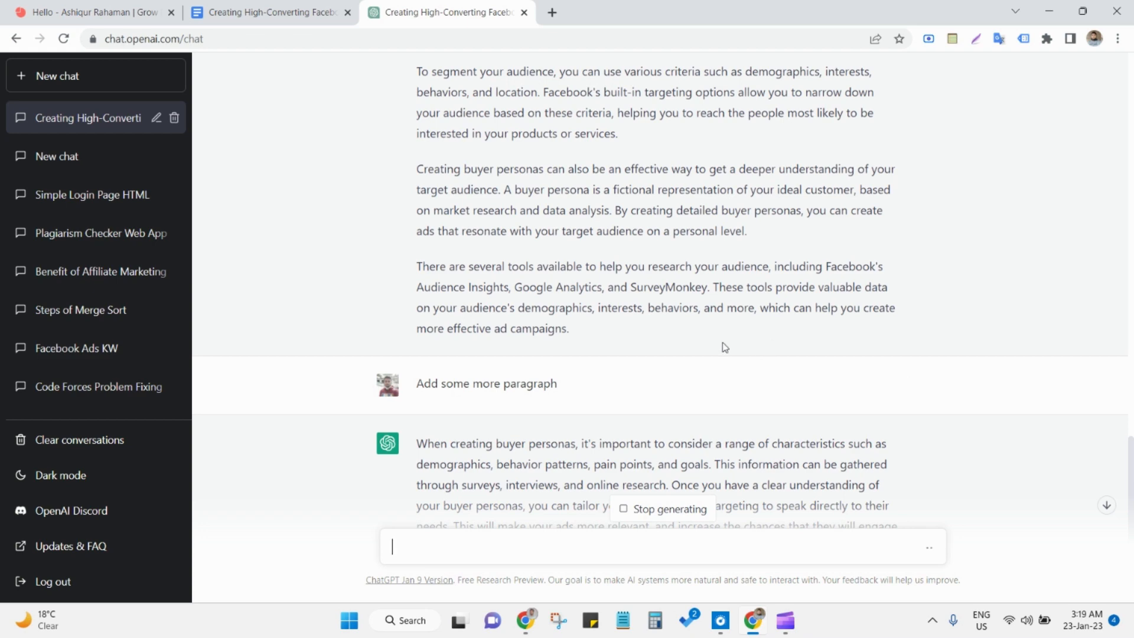
pyautogui.scroll(-3, 631, 353)
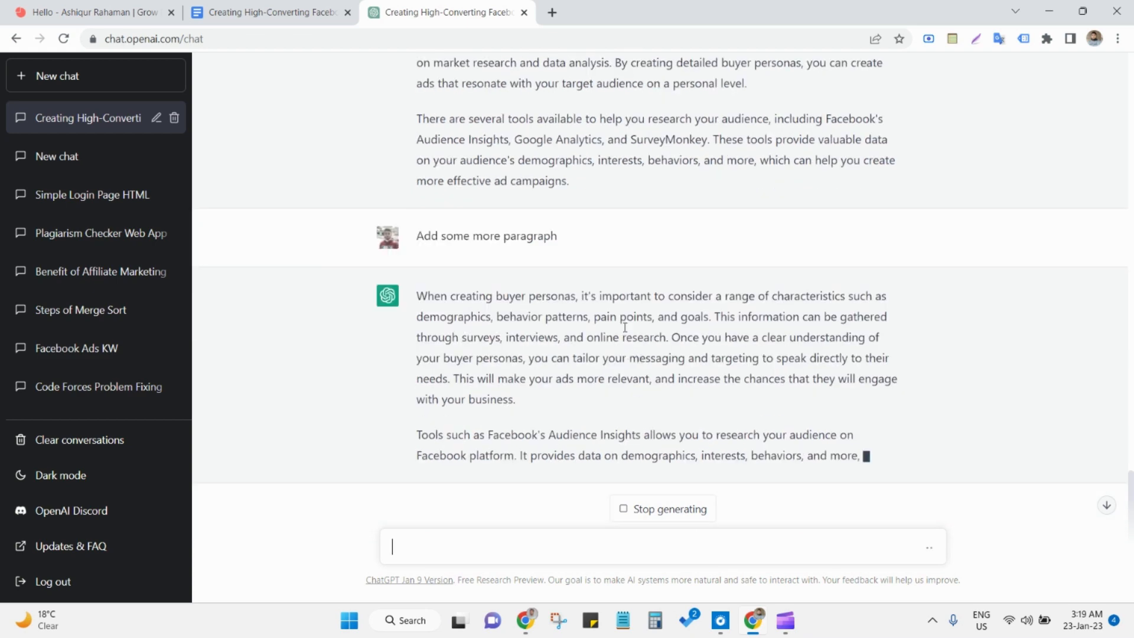
pyautogui.scroll(4, 544, 250)
pyautogui.scroll(3, 549, 222)
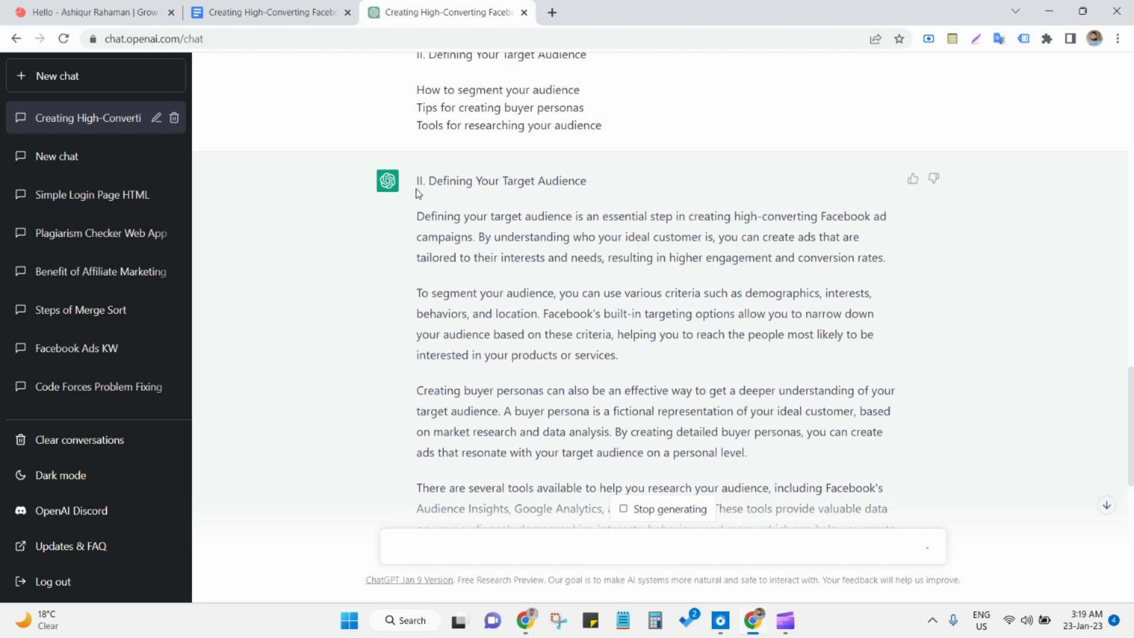
pyautogui.click(258, 13)
pyautogui.scroll(9, 444, 300)
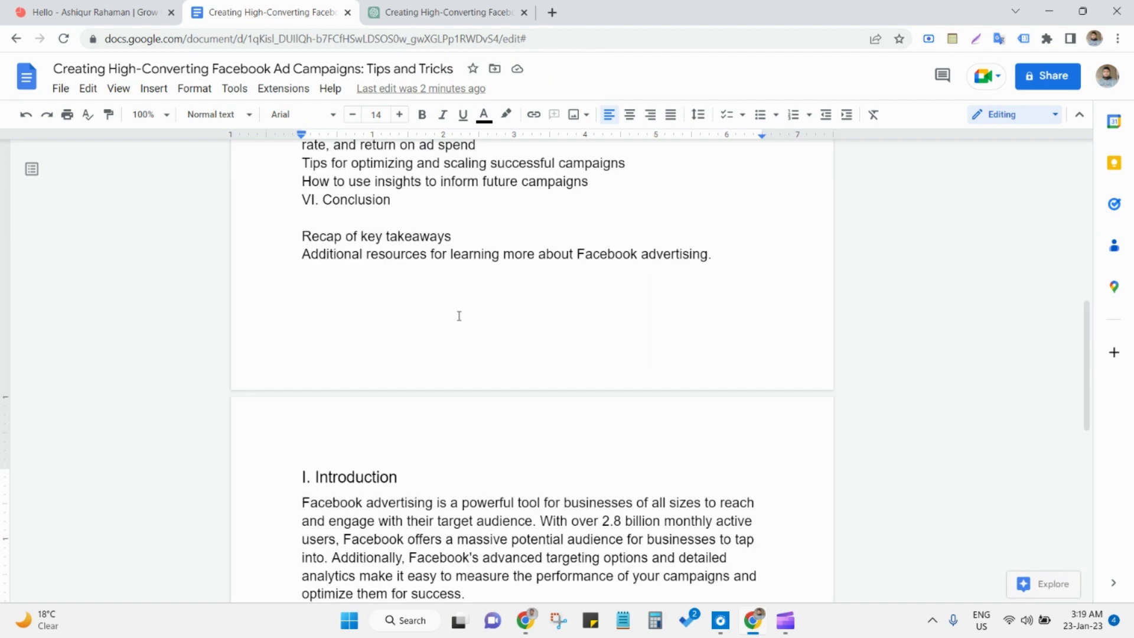
pyautogui.scroll(-2, 459, 313)
pyautogui.click(479, 8)
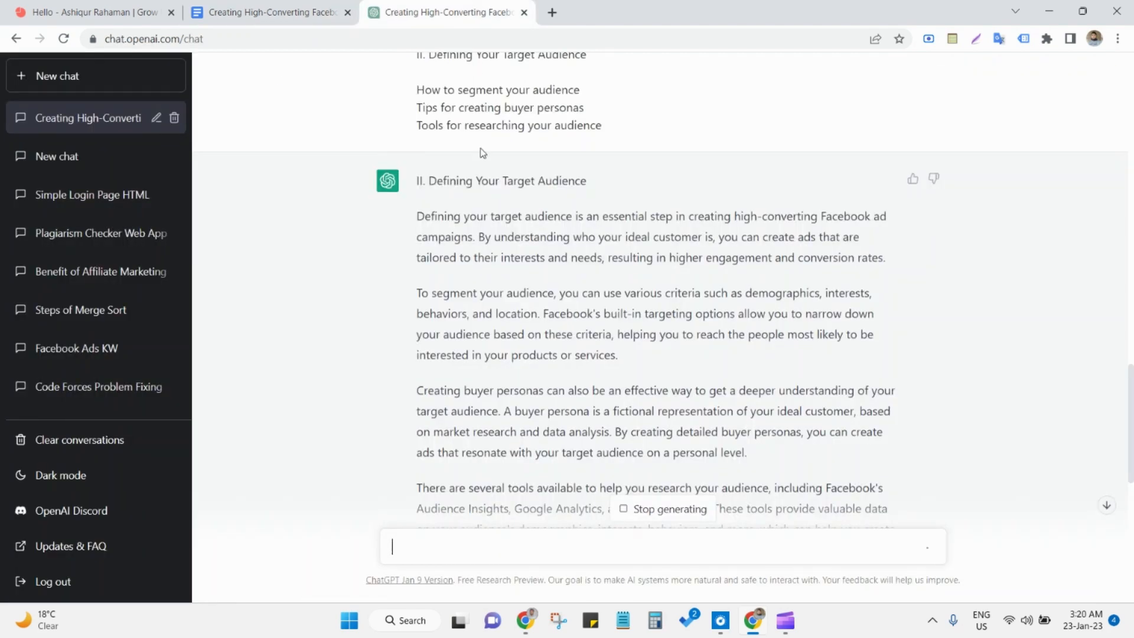
pyautogui.moveTo(416, 181); pyautogui.dragTo(641, 409)
pyautogui.rightClick(584, 147)
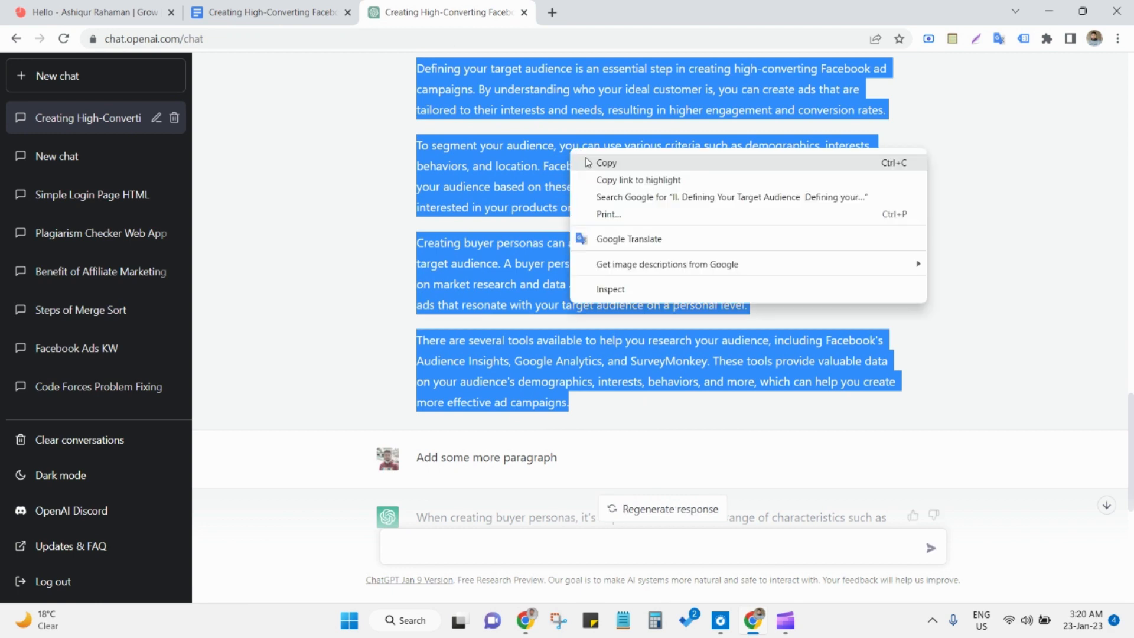
pyautogui.click(590, 158)
# Switch to the Google Docs document and paste the copied section after the end of the introduction.
pyautogui.click(329, 8)
pyautogui.scroll(-7, 376, 311)
pyautogui.click(384, 438)
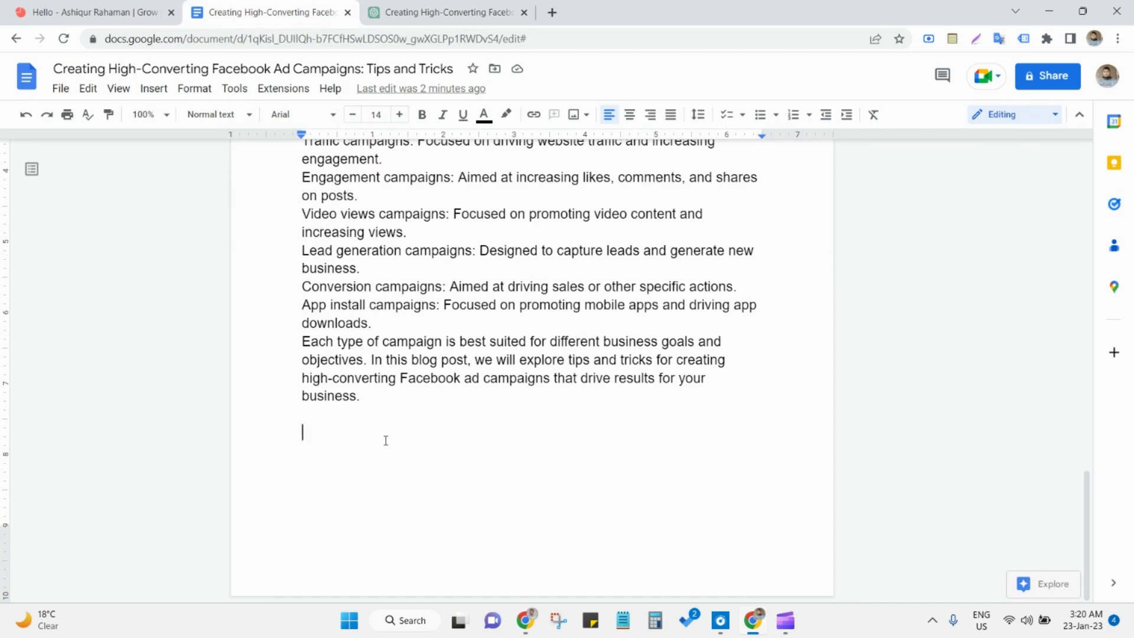
pyautogui.hotkey('ctrl', 'v')
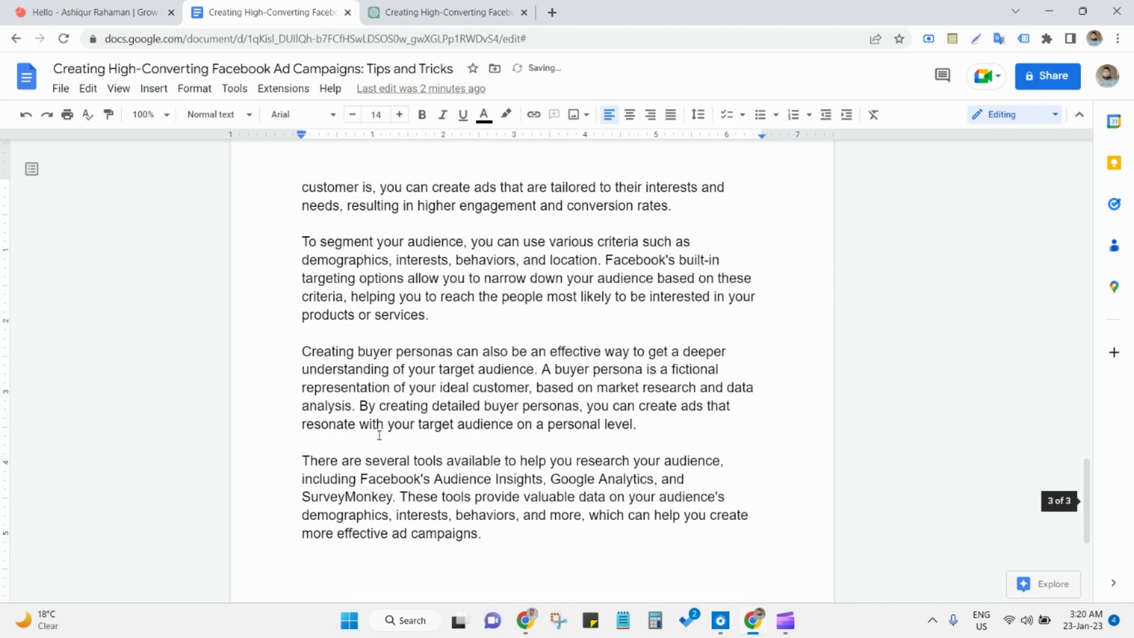
# Apply the Heading 2 style to the pasted "II. Defining Your Target Audience" line.
pyautogui.scroll(5, 435, 481)
pyautogui.moveTo(502, 232); pyautogui.dragTo(291, 229)
pyautogui.click(220, 114)
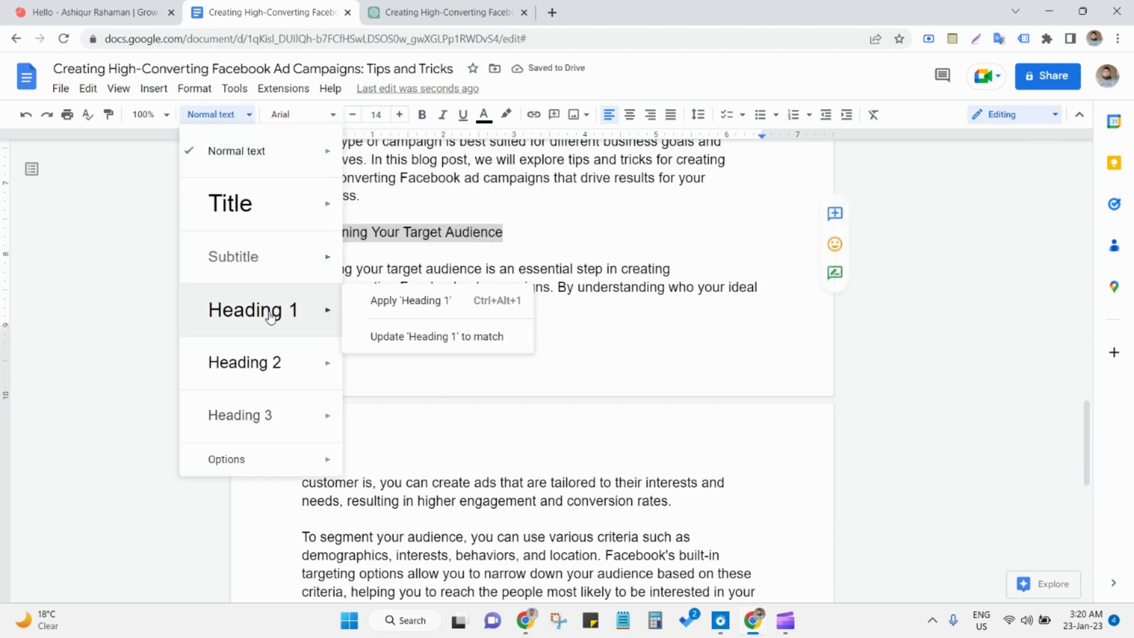
pyautogui.click(268, 363)
pyautogui.click(543, 248)
# Insert a blank line between the "I. Introduction" heading and its first paragraph.
pyautogui.scroll(10, 561, 260)
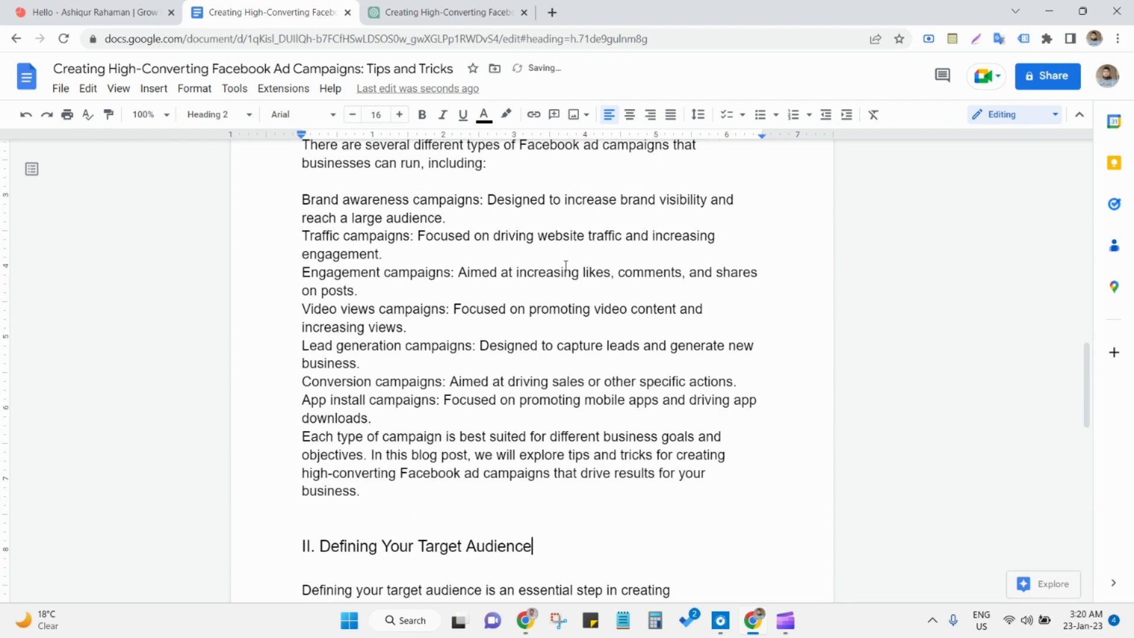
pyautogui.click(298, 237)
pyautogui.press('Return')
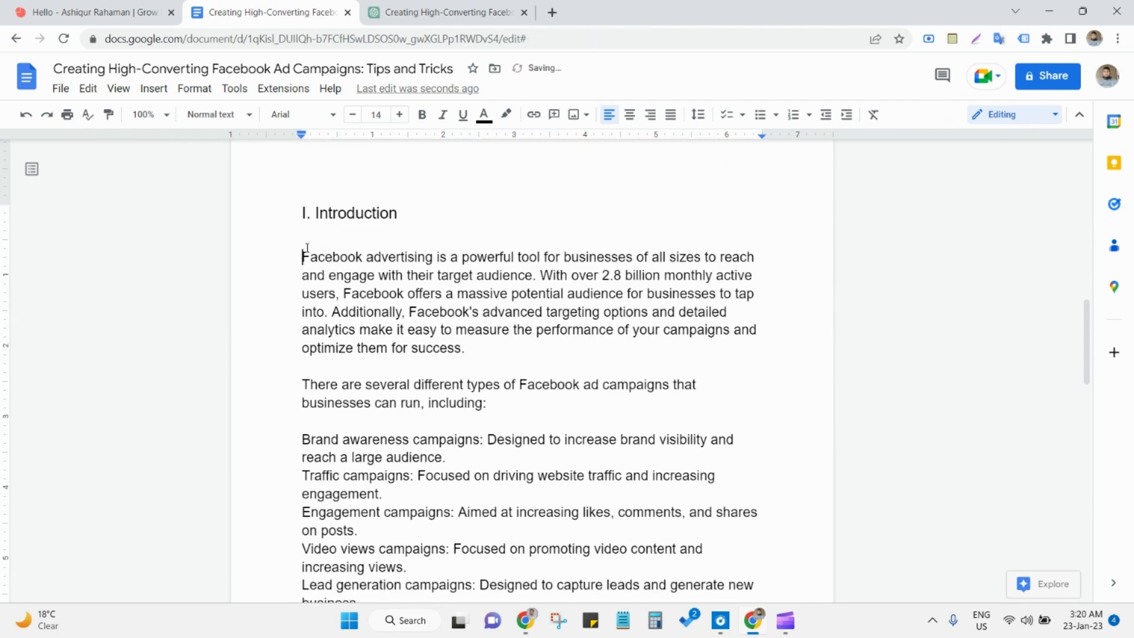
# Switch to ChatGPT and copy the three additional paragraphs about buyer personas, research tools and knowing the target audience.
pyautogui.click(455, 7)
pyautogui.scroll(-7, 475, 292)
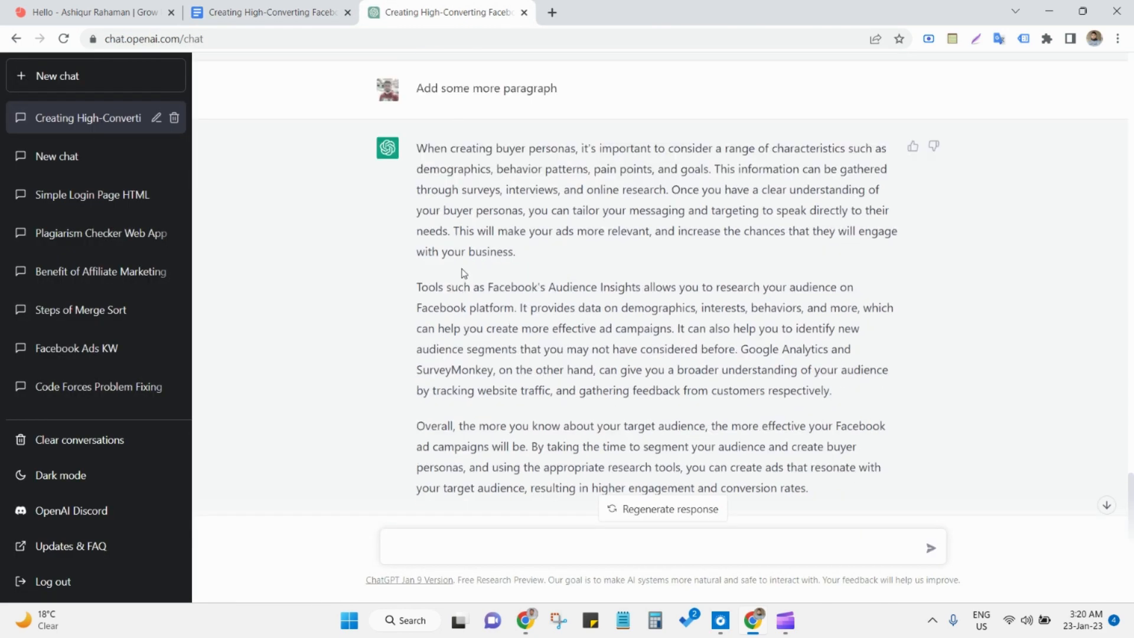
pyautogui.moveTo(814, 440); pyautogui.dragTo(404, 101)
# Paste the additional paragraphs below the target audience section in the Google Docs document and add a blank line after them.
pyautogui.click(328, 7)
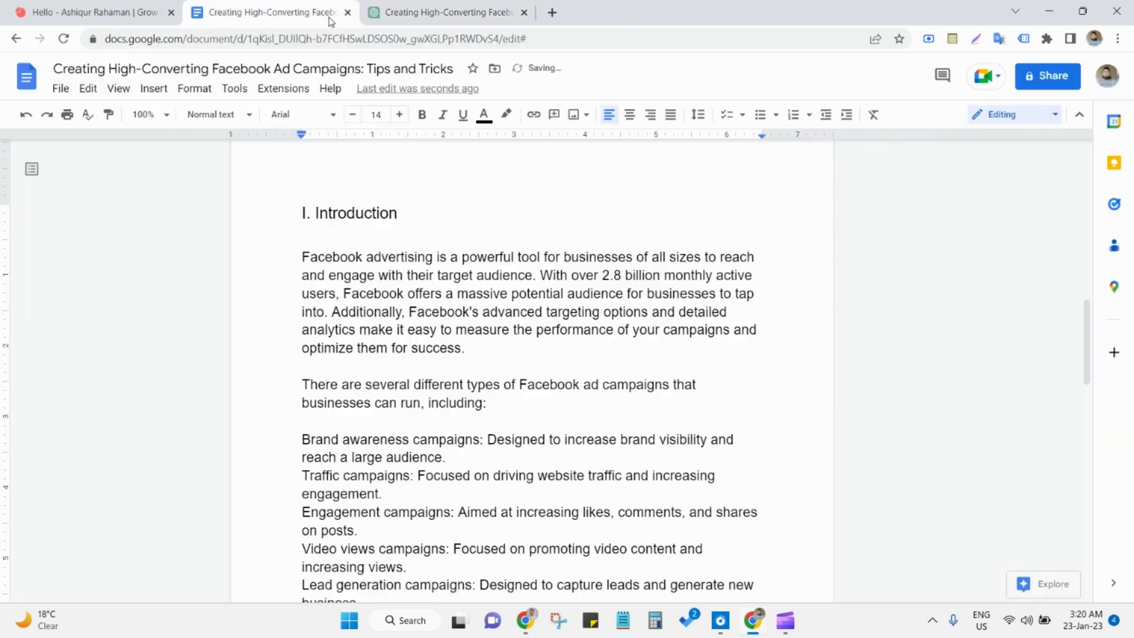
pyautogui.scroll(-15, 499, 366)
pyautogui.click(320, 323)
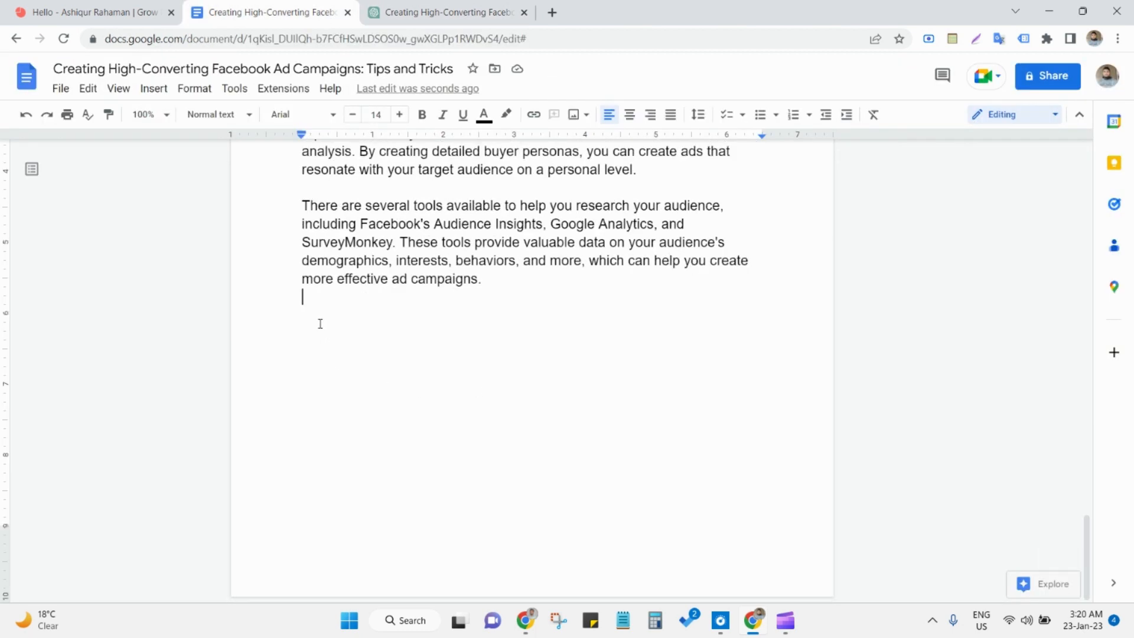
pyautogui.press('Return')
pyautogui.hotkey('ctrl', 'v')
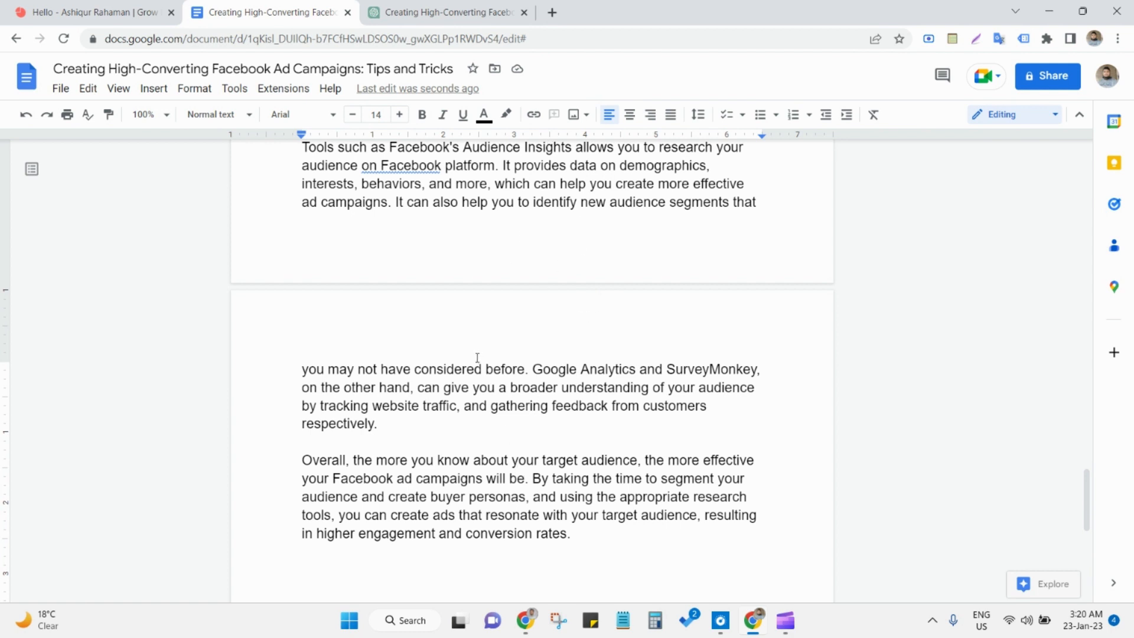
pyautogui.press('Return')
pyautogui.scroll(-1, 446, 345)
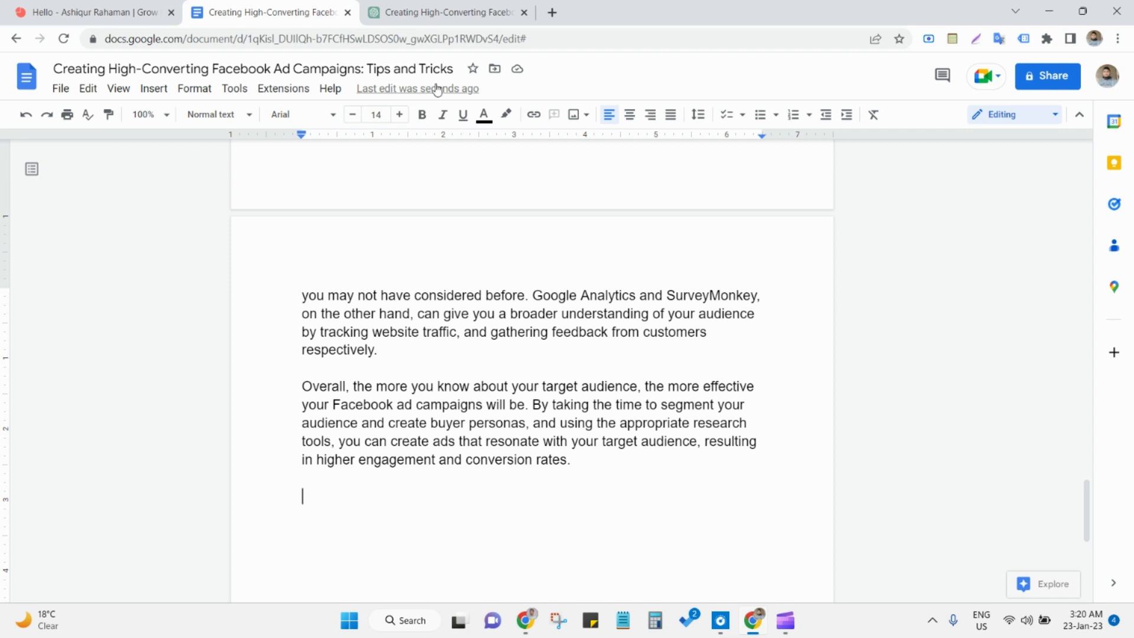
# Switch to ChatGPT and copy the outline's "III. Crafting Your Ad Copy and Visuals" section with its three bullets.
pyautogui.click(433, 13)
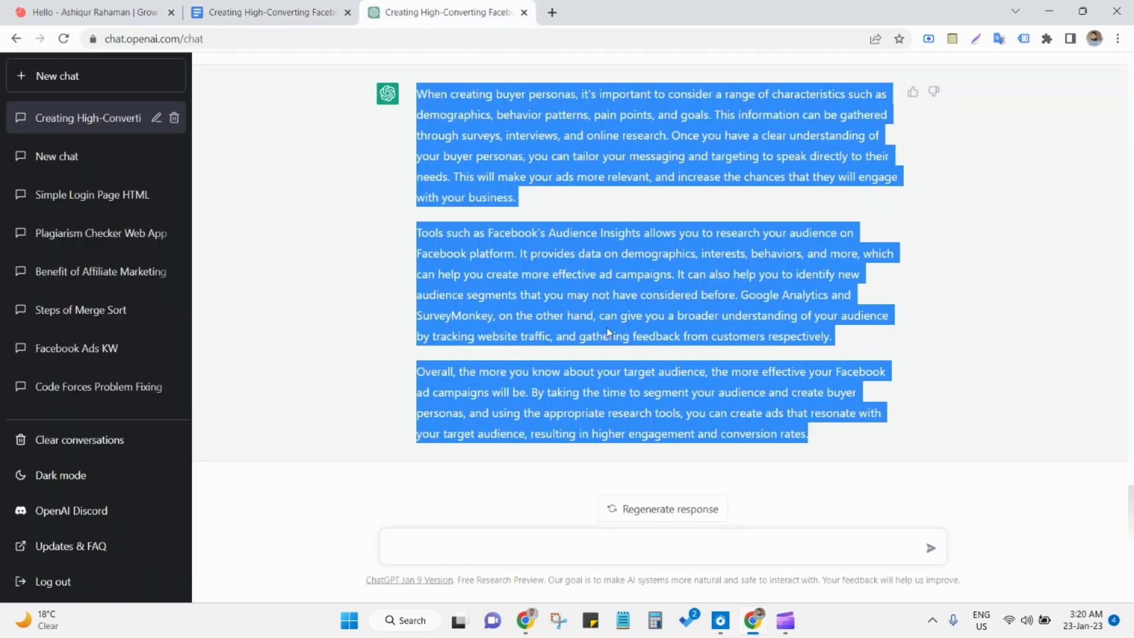
pyautogui.scroll(20, 608, 331)
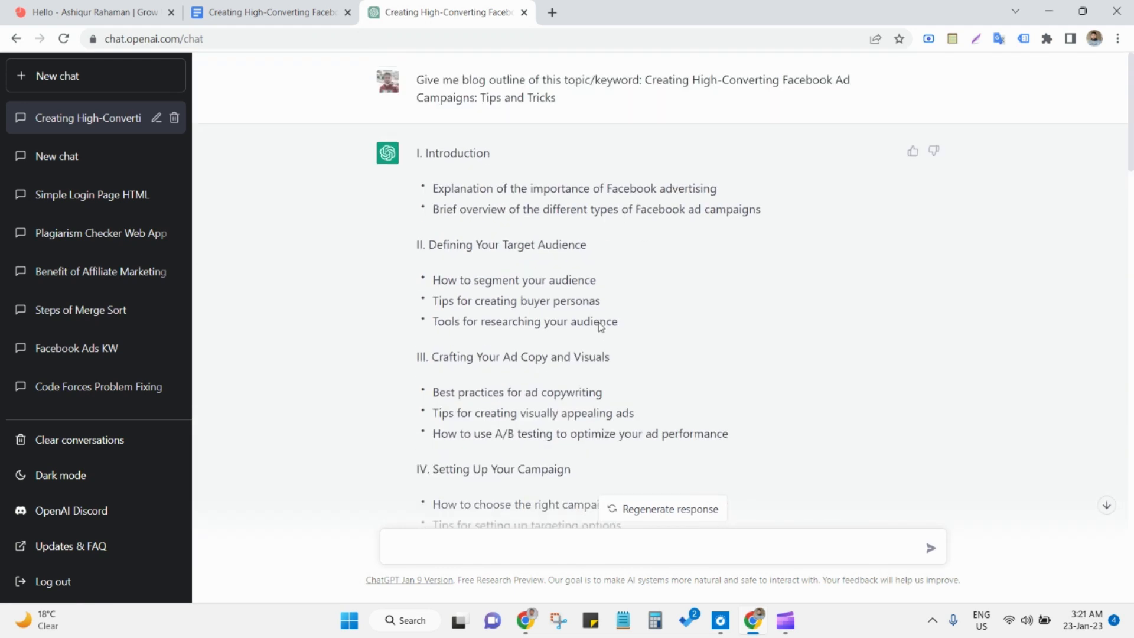
pyautogui.scroll(-1, 542, 293)
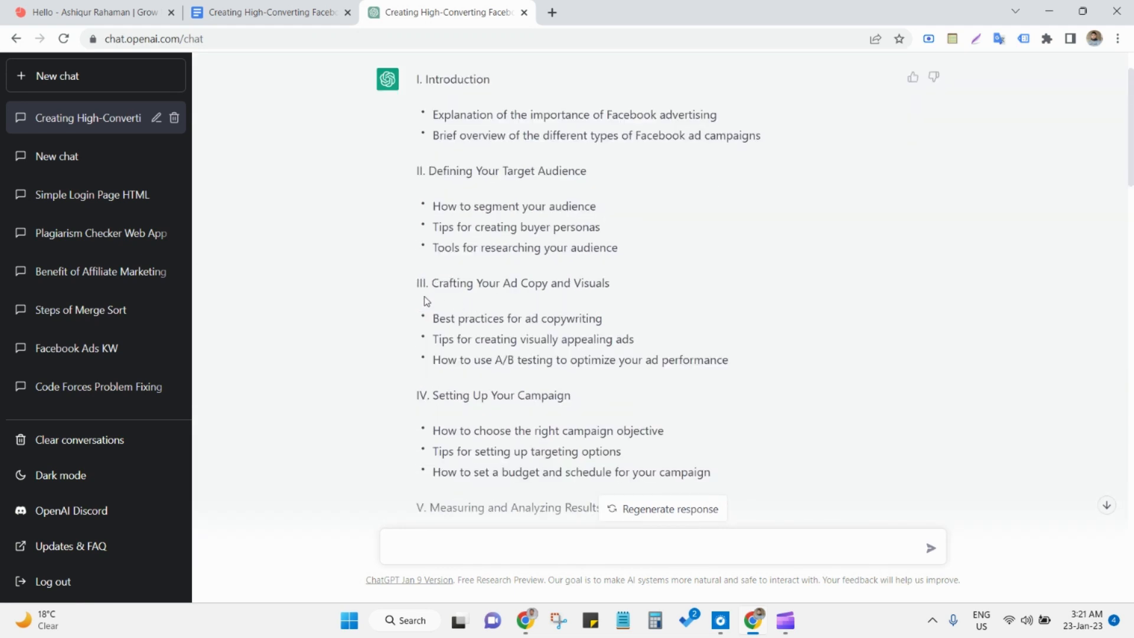
pyautogui.moveTo(416, 283); pyautogui.dragTo(759, 361)
pyautogui.hotkey('ctrl', 'c')
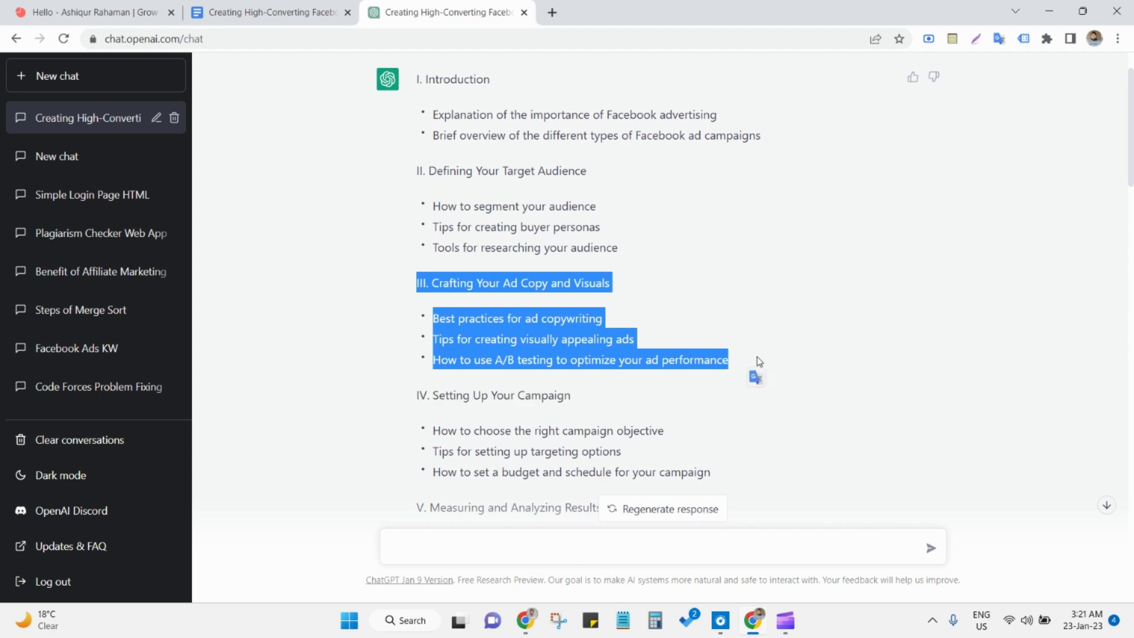
# Submit the prompt "Write the below point for me:" followed by the copied "III. Crafting Your Ad Copy and Visuals" section.
pyautogui.scroll(-20, 759, 362)
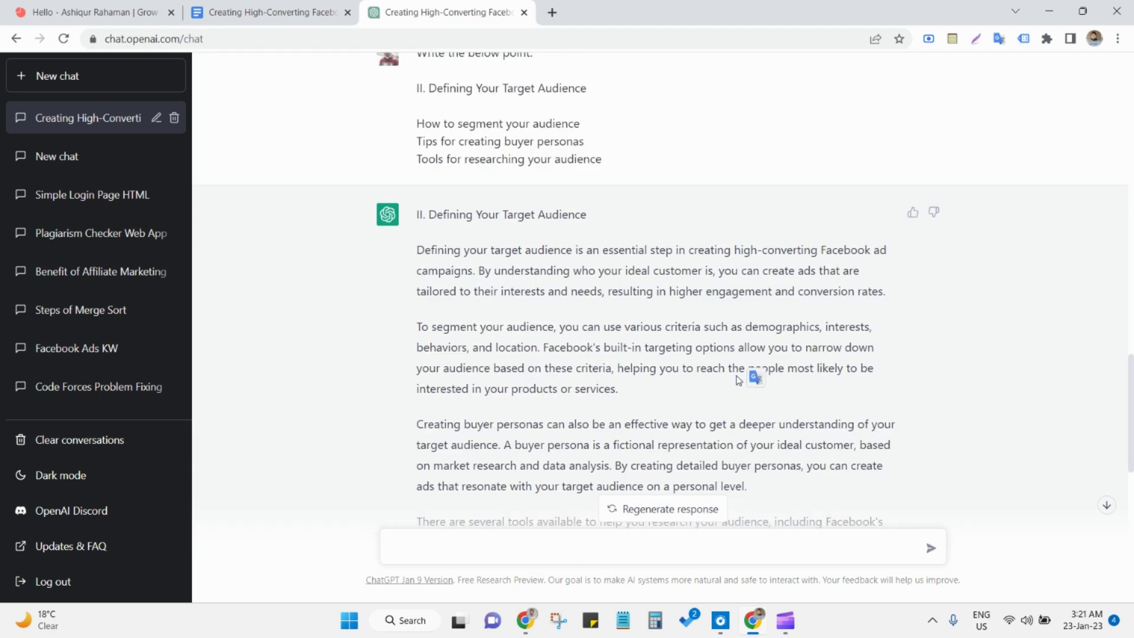
pyautogui.scroll(-5, 726, 384)
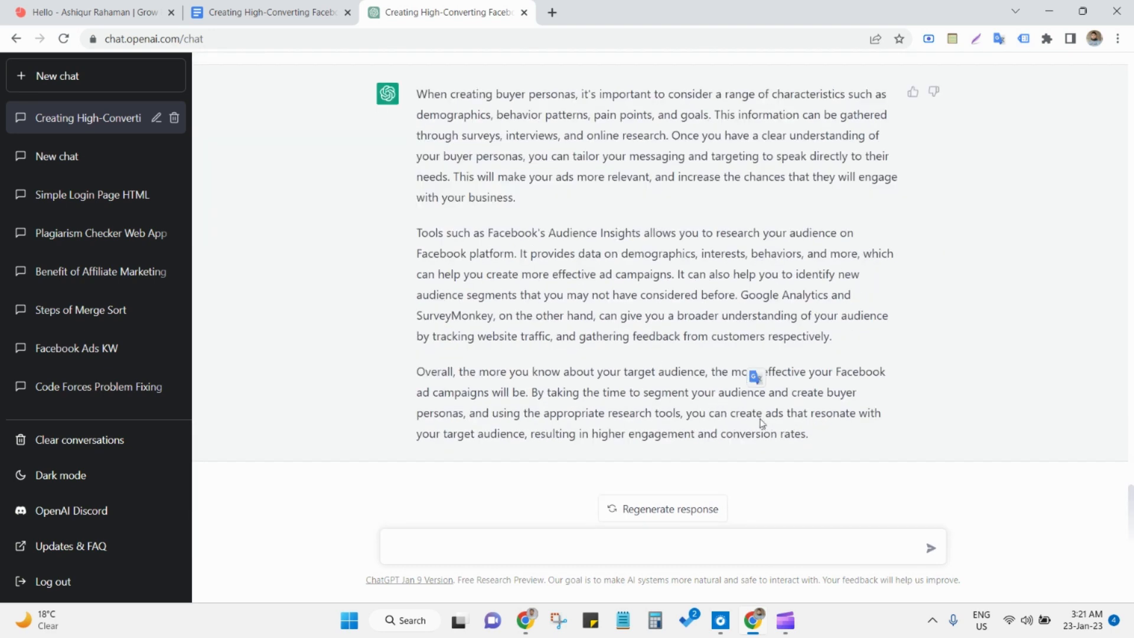
pyautogui.click(833, 433)
pyautogui.write('Write the below point')
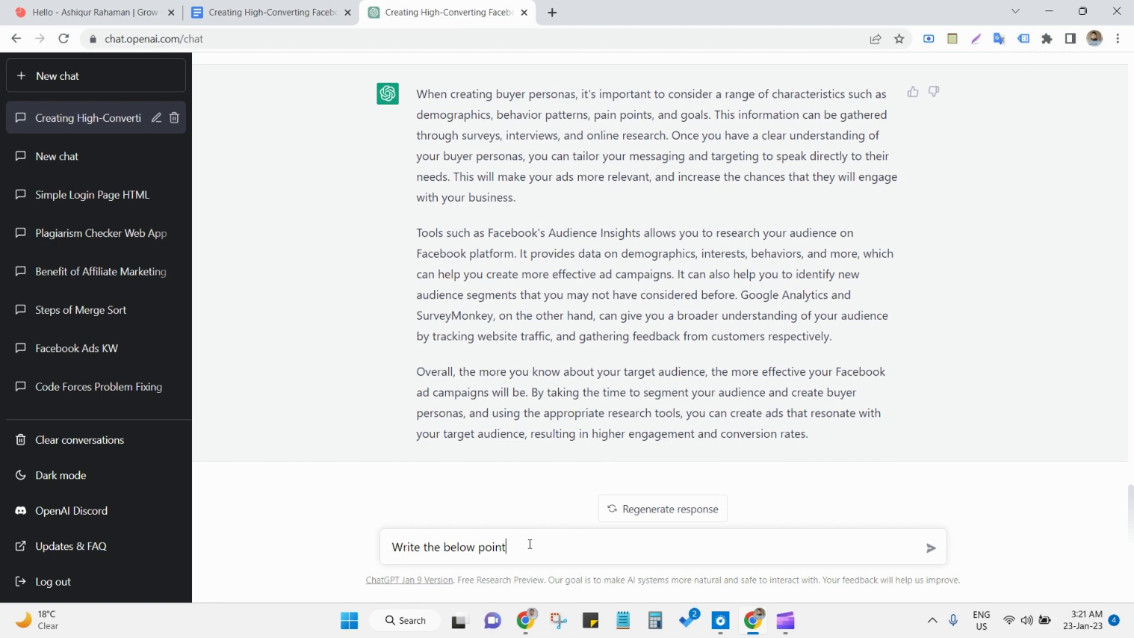
pyautogui.write('for me:')
pyautogui.hotkey('shift', 'Return')
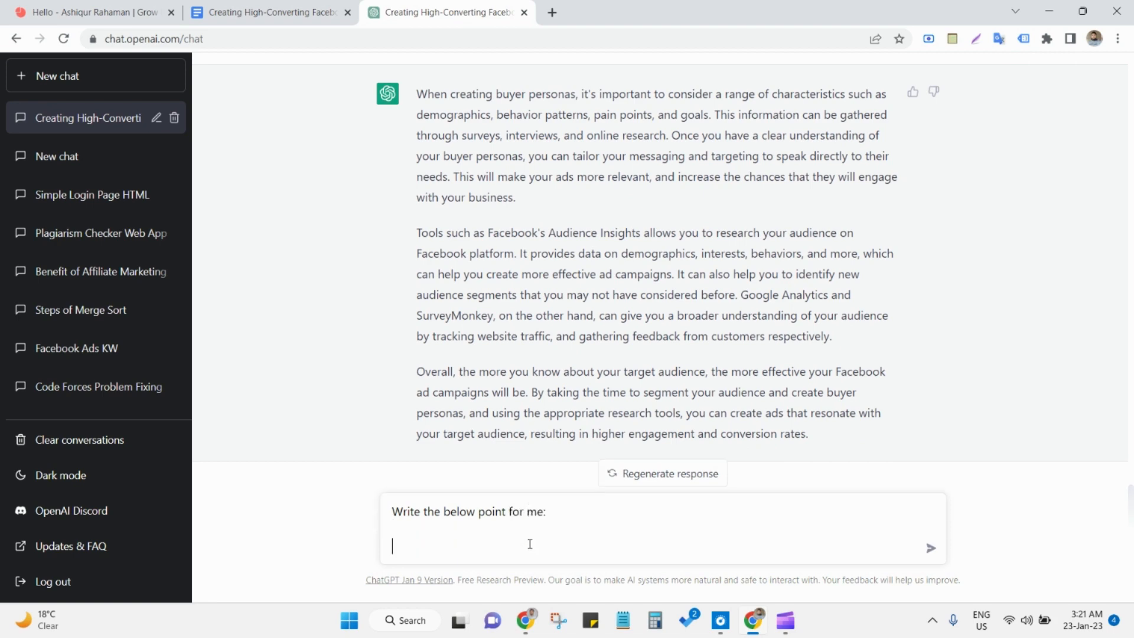
pyautogui.hotkey('ctrl', 'v')
pyautogui.press('Return')
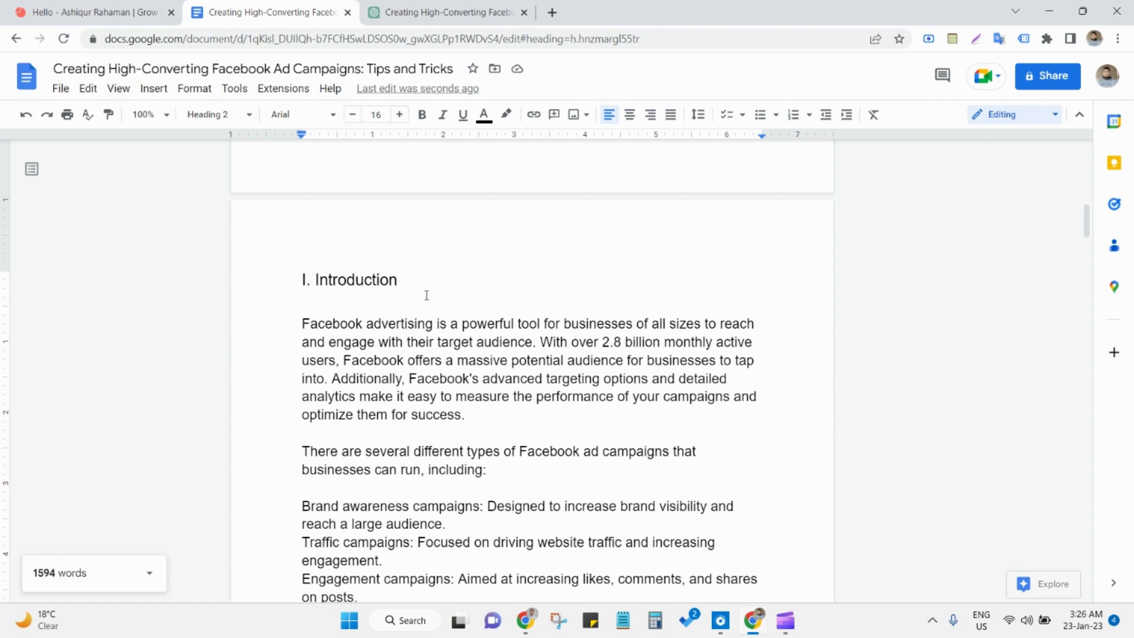
# Check the word count of the blog text in Google Docs from "I. Introduction" through the conclusion, then clear the selection.
pyautogui.moveTo(300, 287); pyautogui.dragTo(368, 474)
pyautogui.scroll(-15, 368, 474)
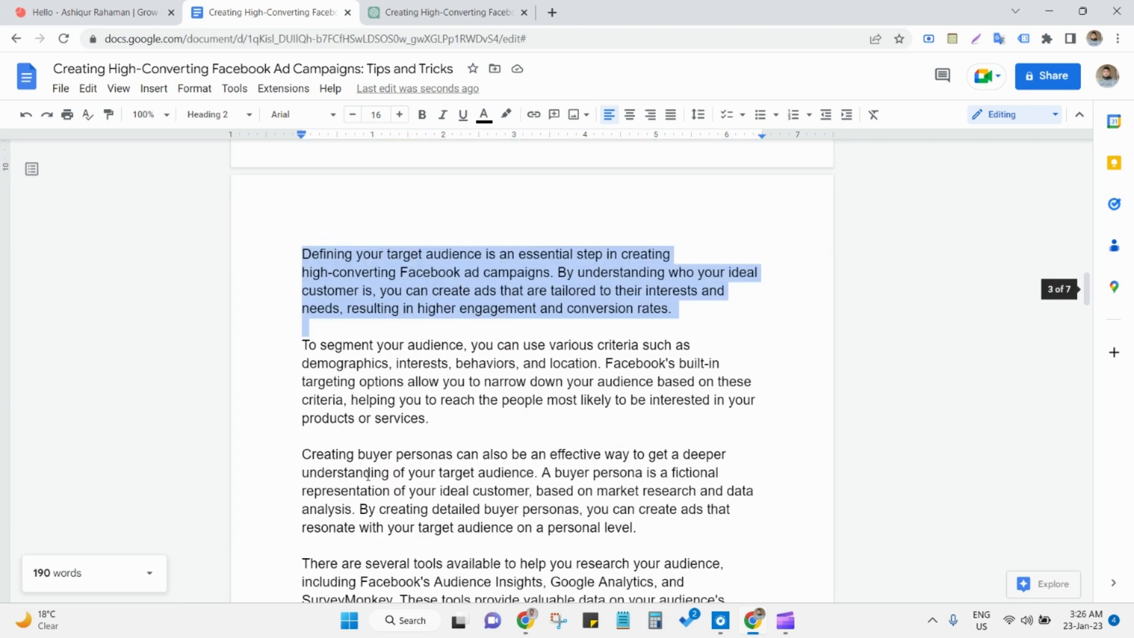
pyautogui.scroll(-20, 371, 477)
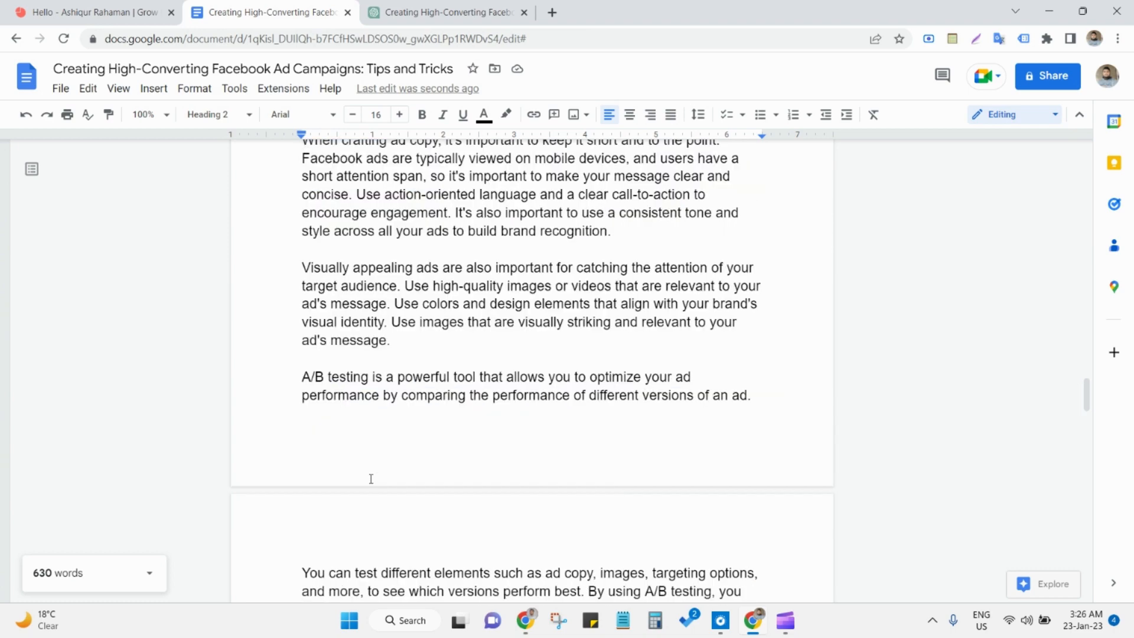
pyautogui.scroll(-12, 379, 477)
pyautogui.moveTo(379, 477); pyautogui.dragTo(427, 426)
pyautogui.scroll(-4, 407, 464)
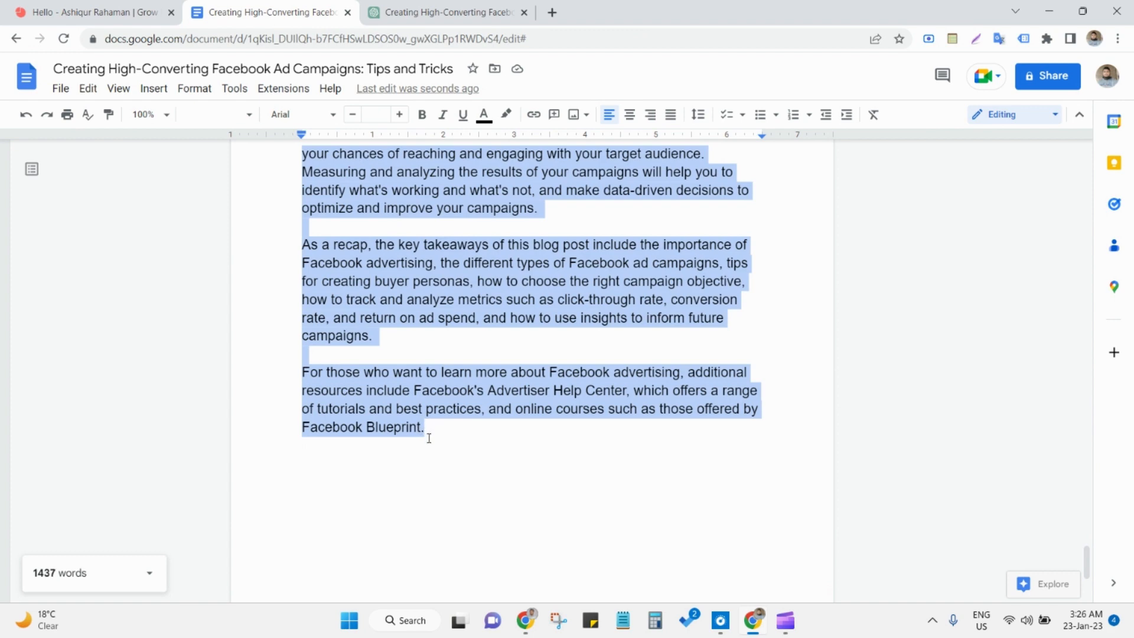
pyautogui.scroll(12, 431, 454)
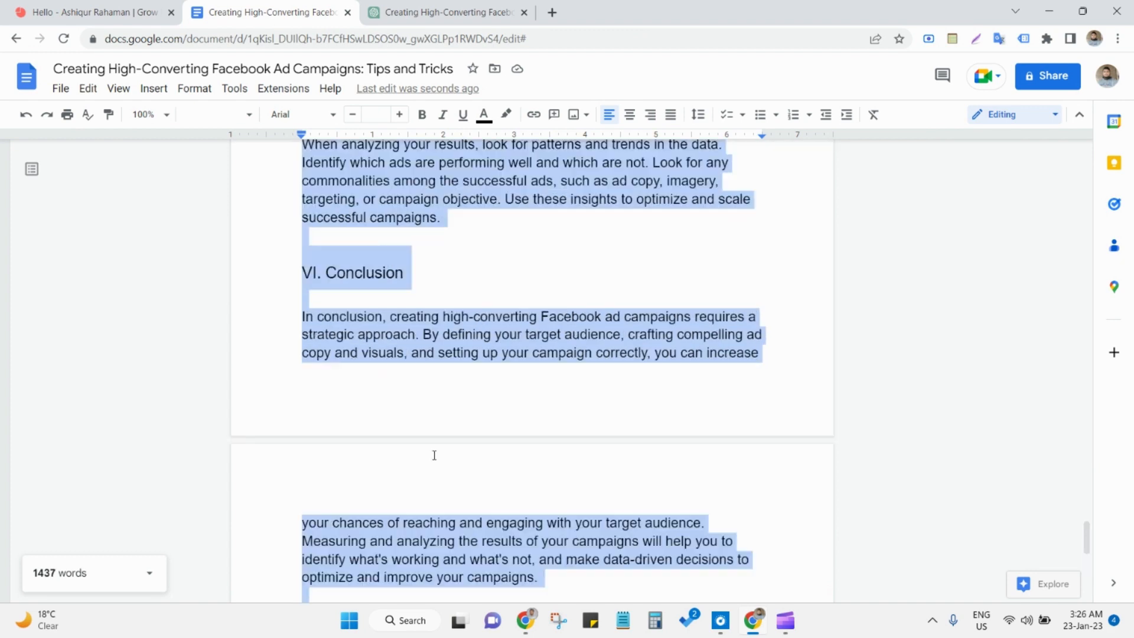
pyautogui.scroll(20, 432, 461)
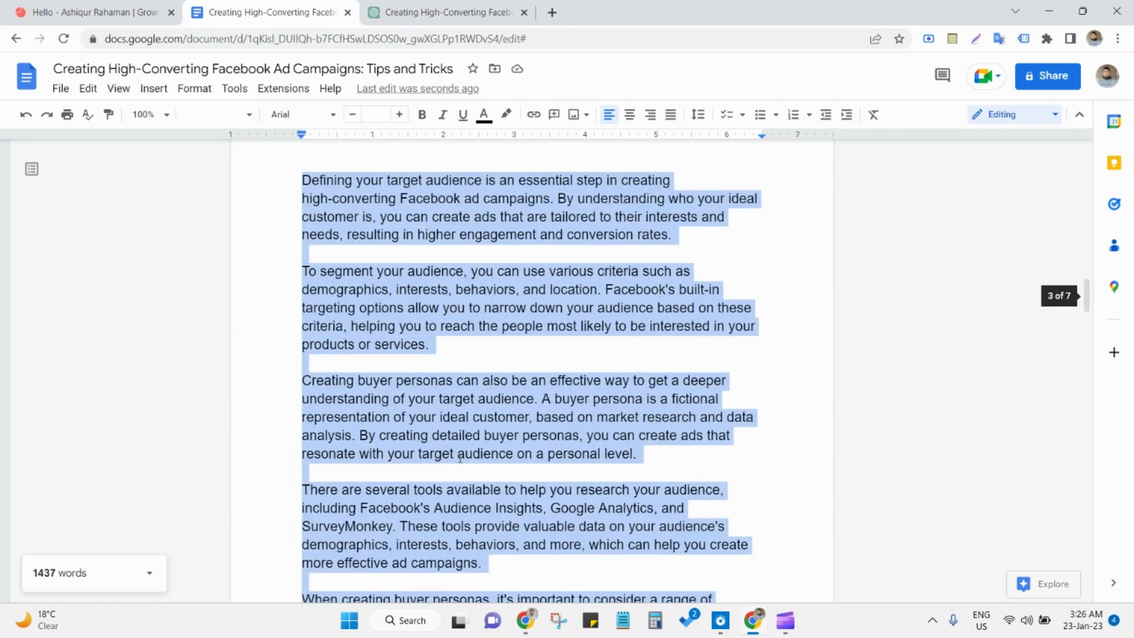
pyautogui.scroll(10, 473, 460)
pyautogui.click(441, 521)
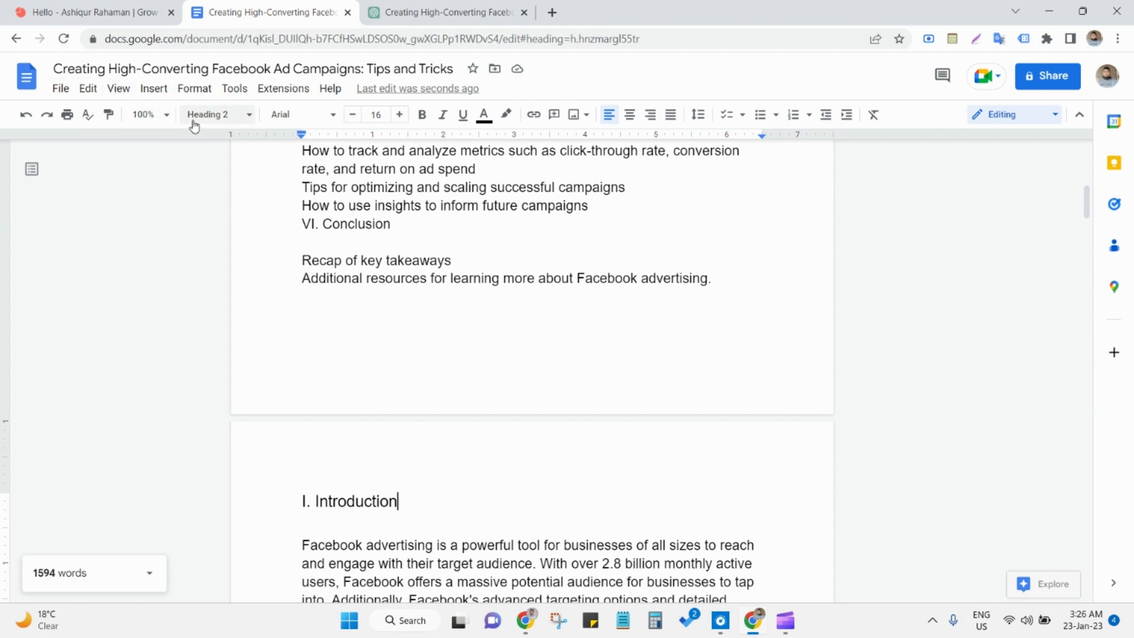
# Run a spelling and grammar check on the document and accept the suggested correction "on the Facebook".
pyautogui.click(227, 97)
pyautogui.moveTo(435, 113)
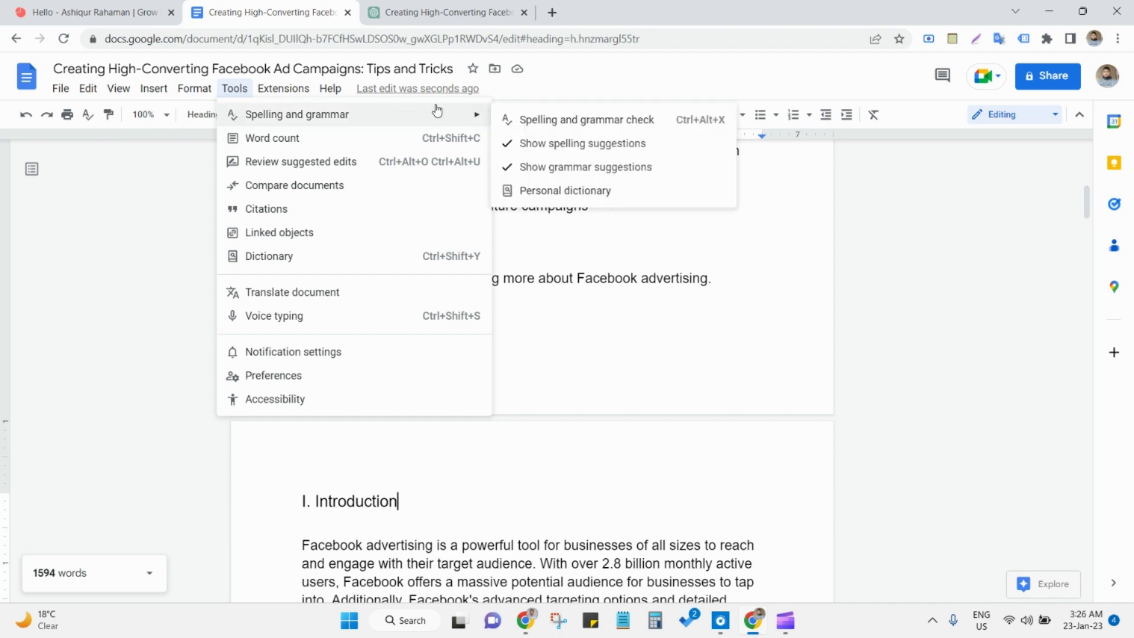
pyautogui.click(546, 124)
pyautogui.scroll(-1, 594, 242)
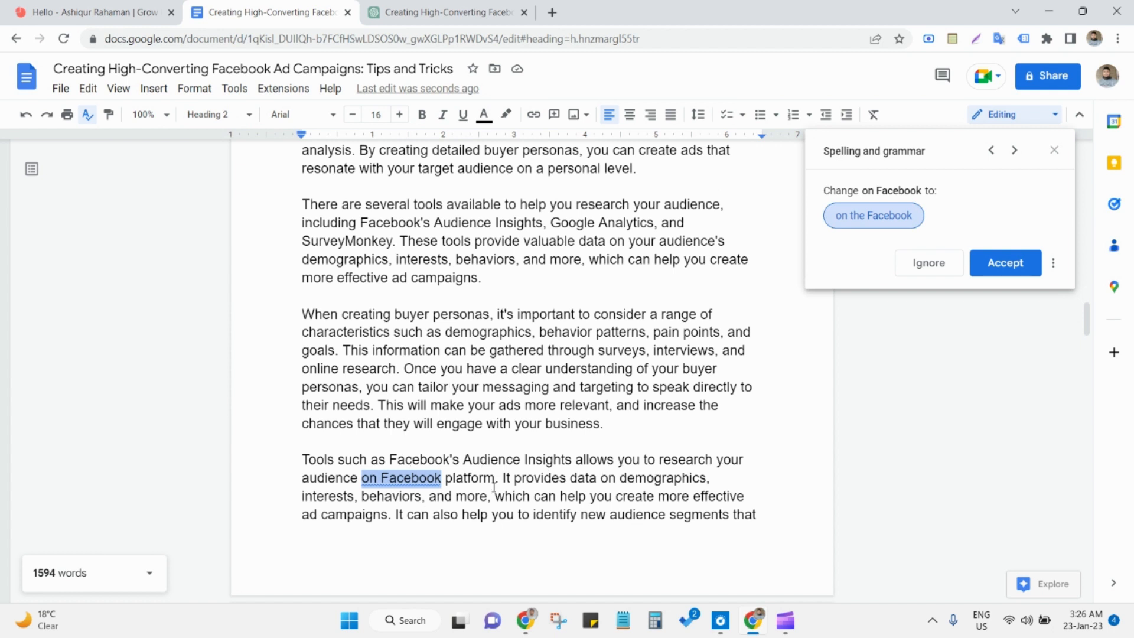
pyautogui.click(1002, 263)
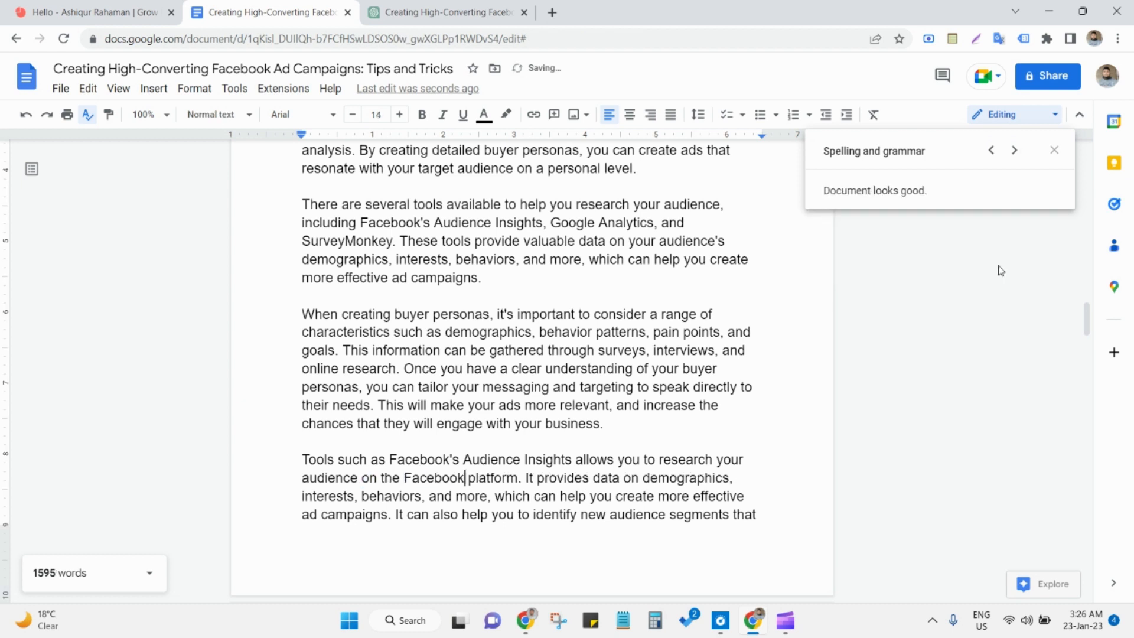
pyautogui.click(1054, 151)
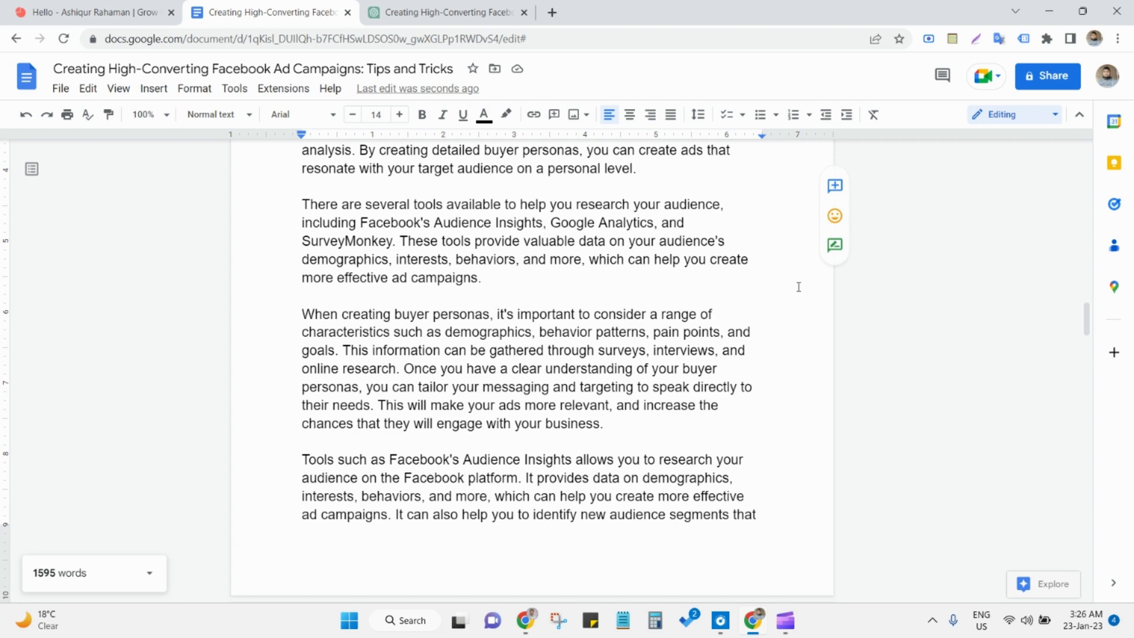
# Search Google in a new tab for "current facebook users" to verify the user figure in the Introduction.
pyautogui.scroll(20, 594, 305)
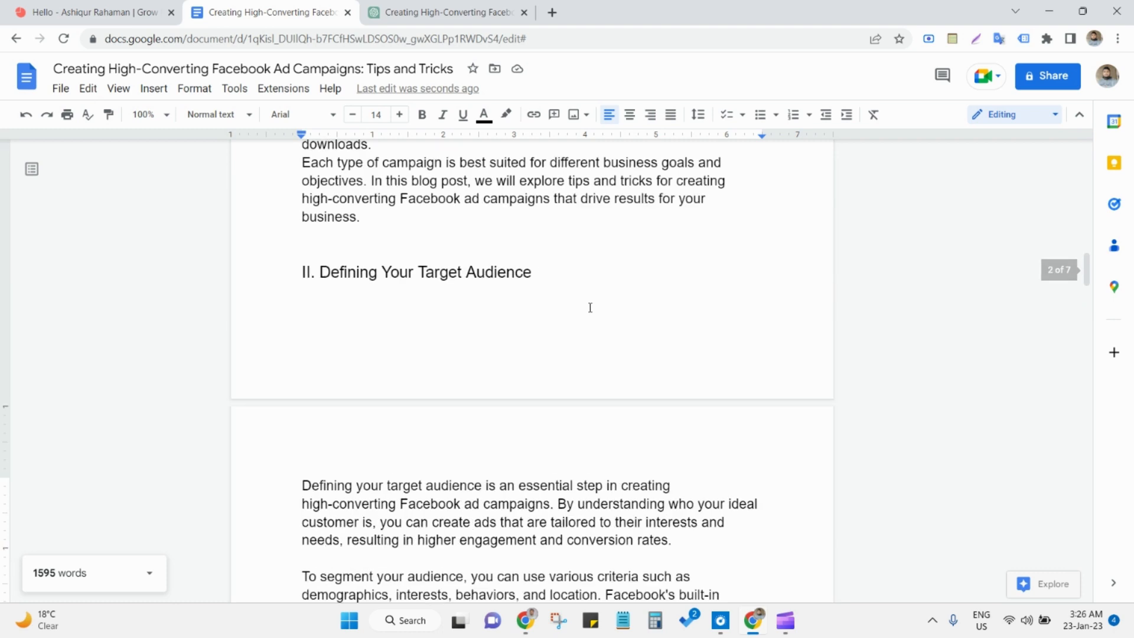
pyautogui.scroll(6, 590, 307)
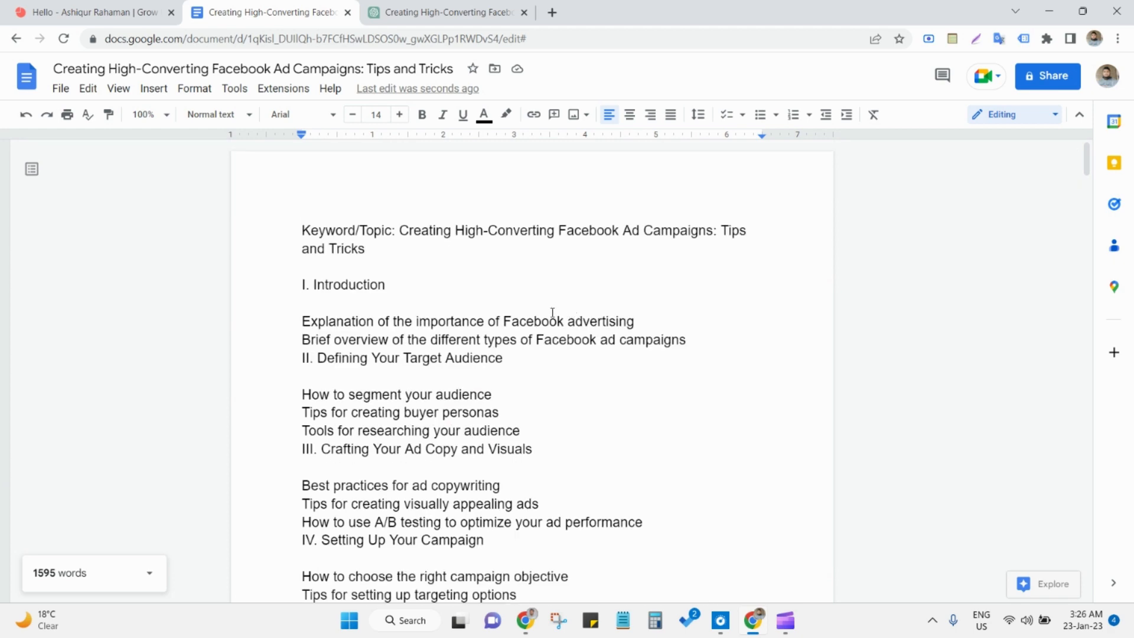
pyautogui.scroll(-10, 552, 313)
pyautogui.scroll(-3, 543, 315)
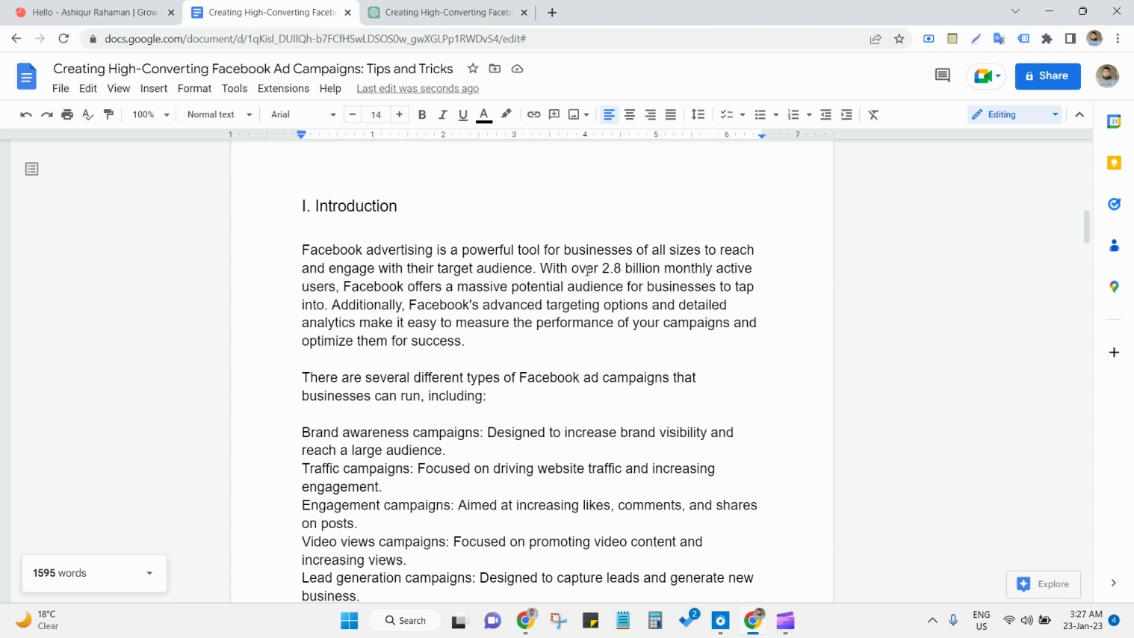
pyautogui.click(555, 19)
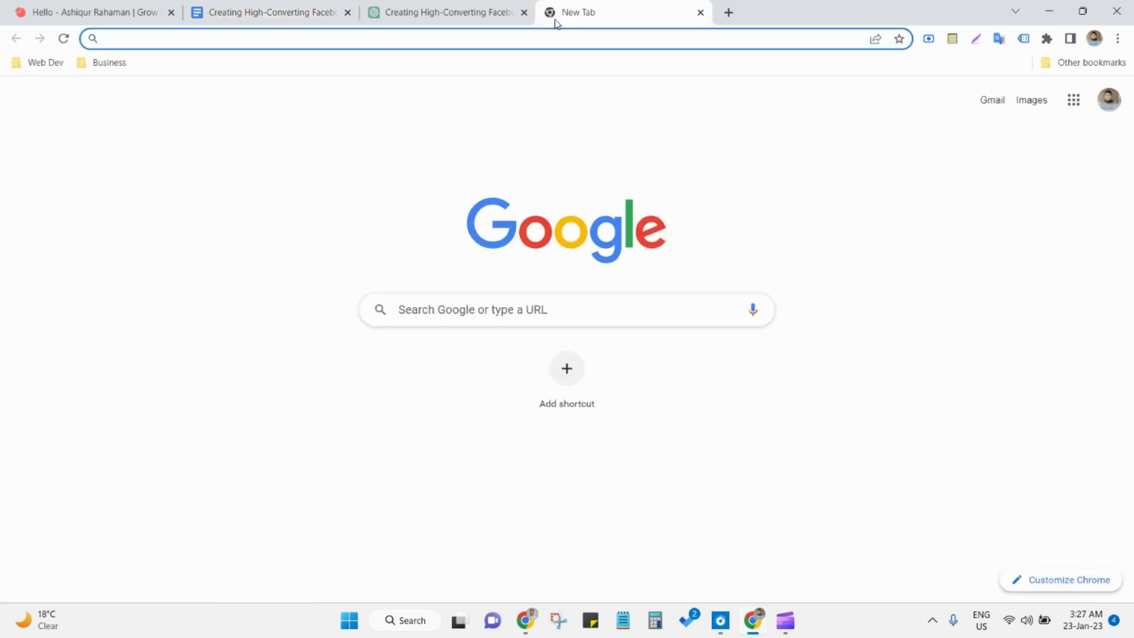
pyautogui.write('current ')
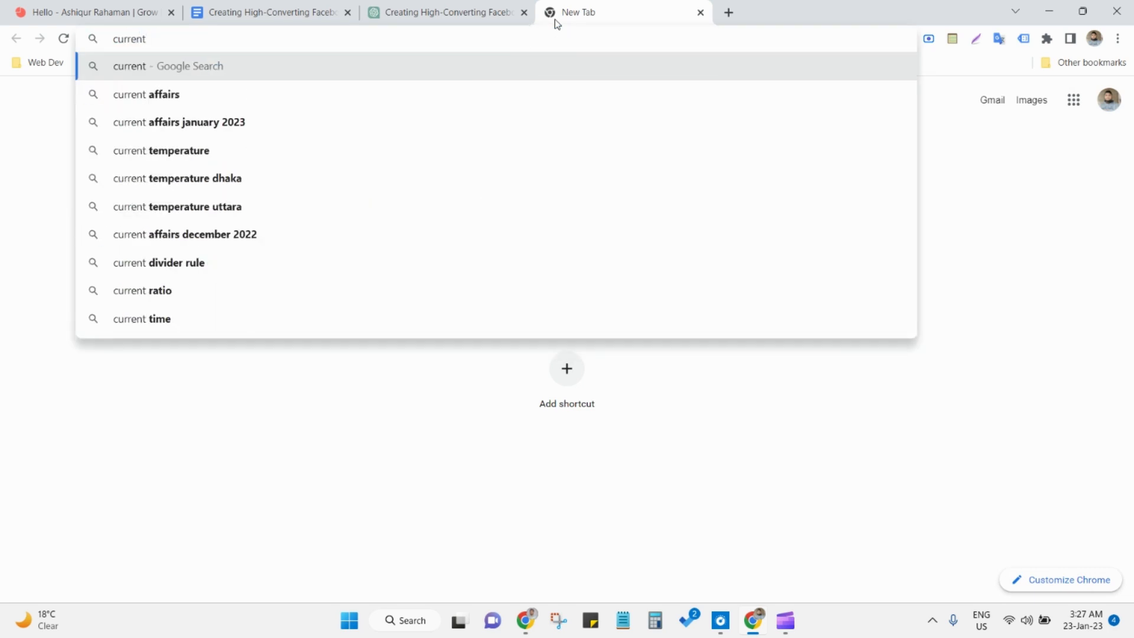
pyautogui.write('faceboo')
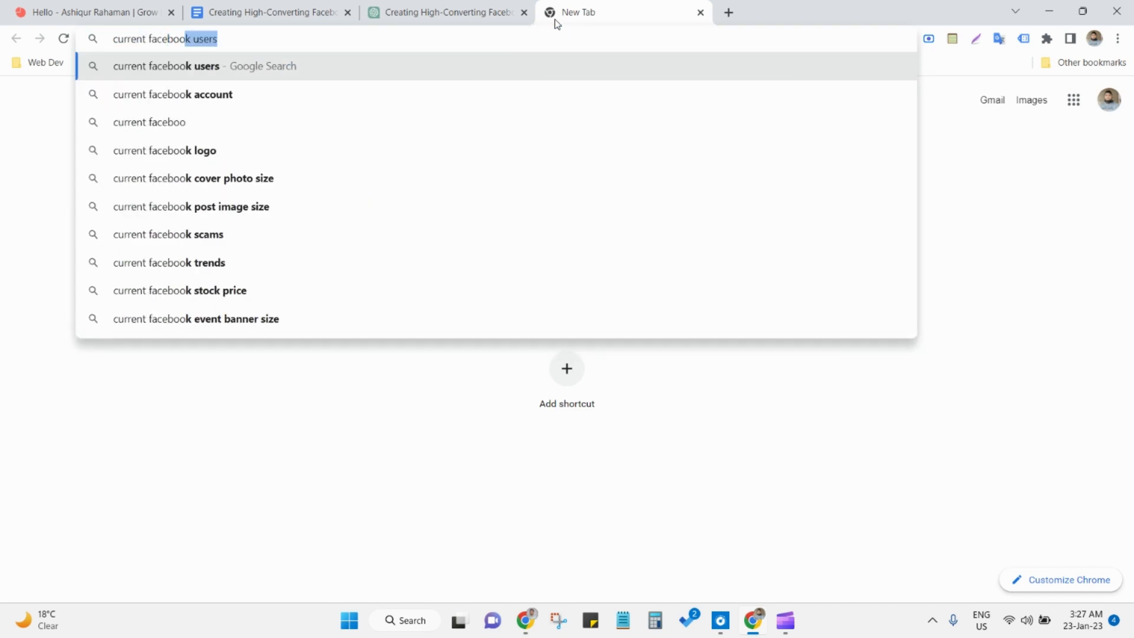
pyautogui.press('Right')
pyautogui.press('Return')
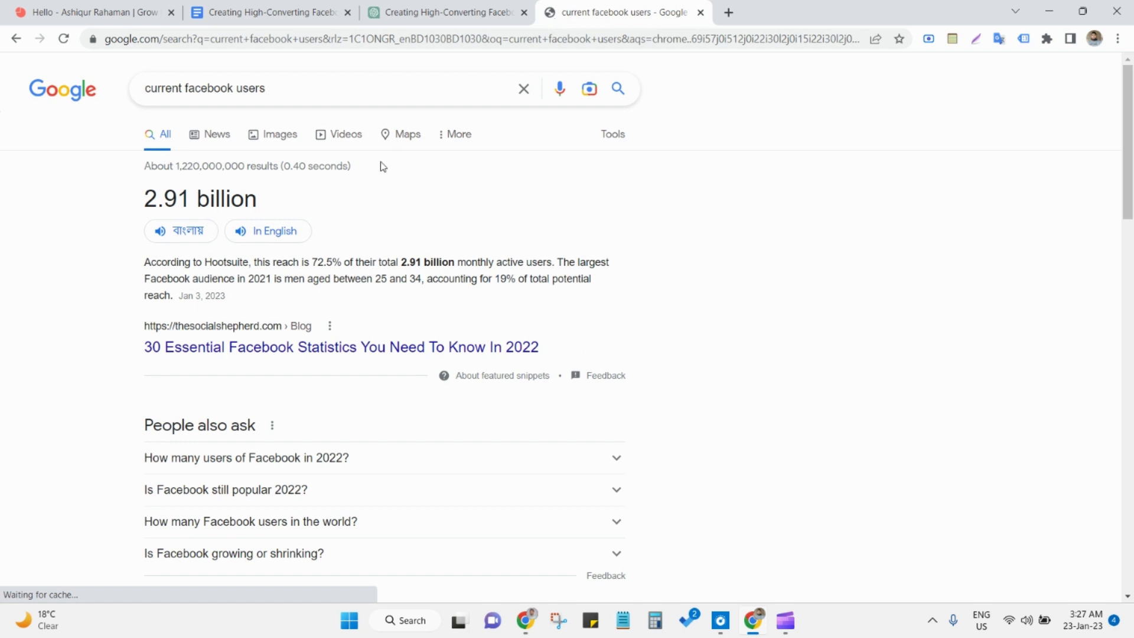
# Compare the Introduction's monthly active user figure with the search results and copy "2.9 billion" from the Backlinko result.
pyautogui.click(228, 9)
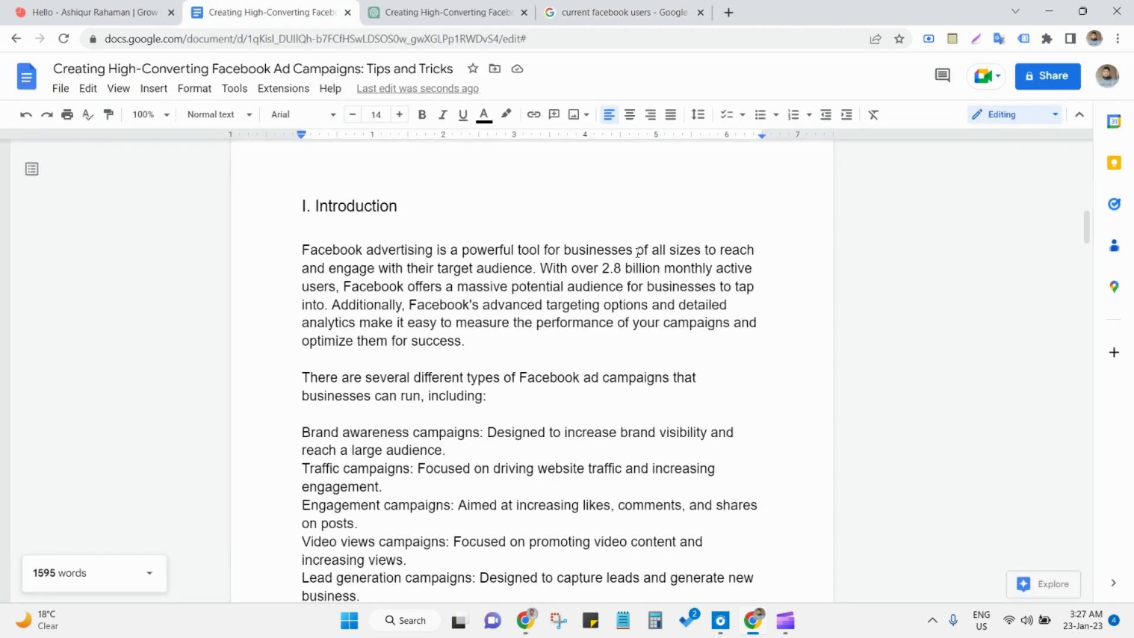
pyautogui.click(600, 17)
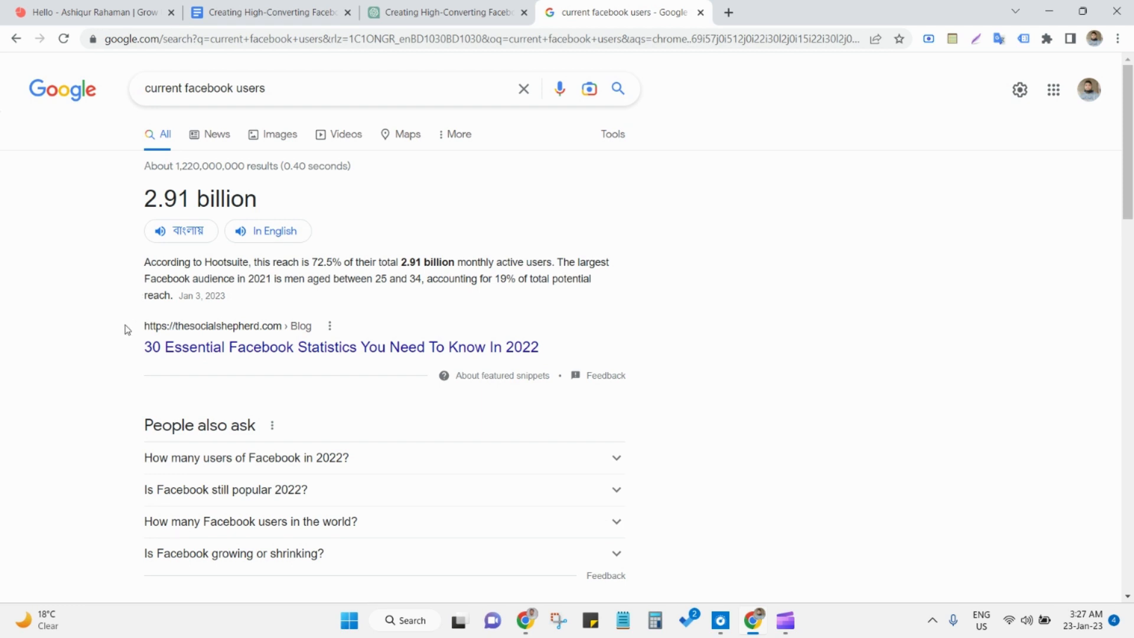
pyautogui.scroll(-3, 307, 328)
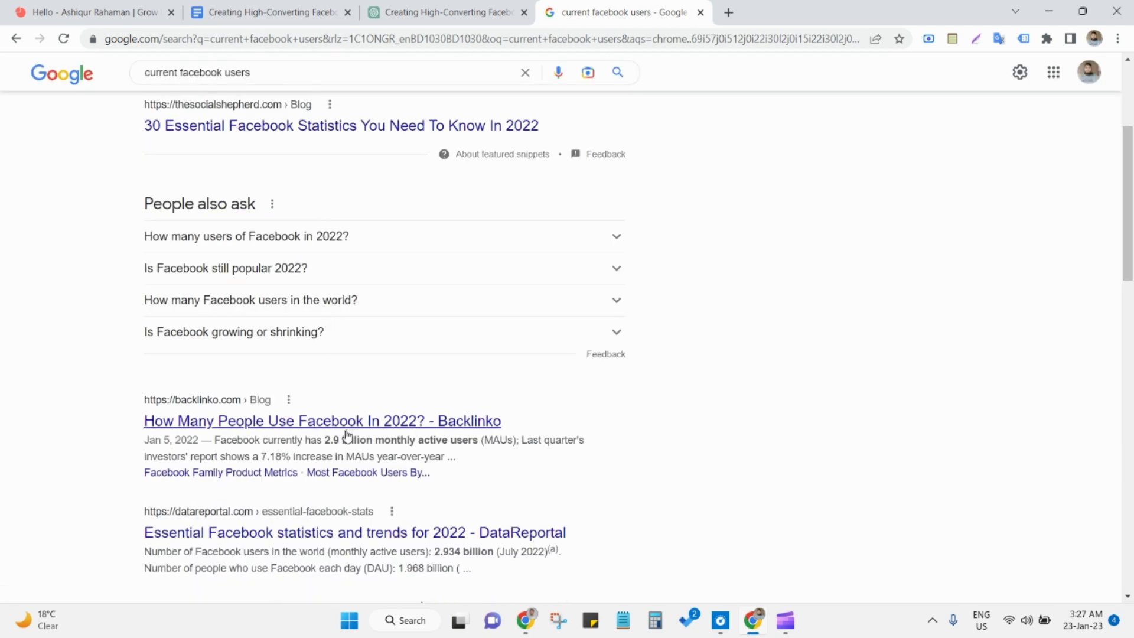
pyautogui.moveTo(324, 440); pyautogui.dragTo(372, 440)
pyautogui.hotkey('ctrl', 'c')
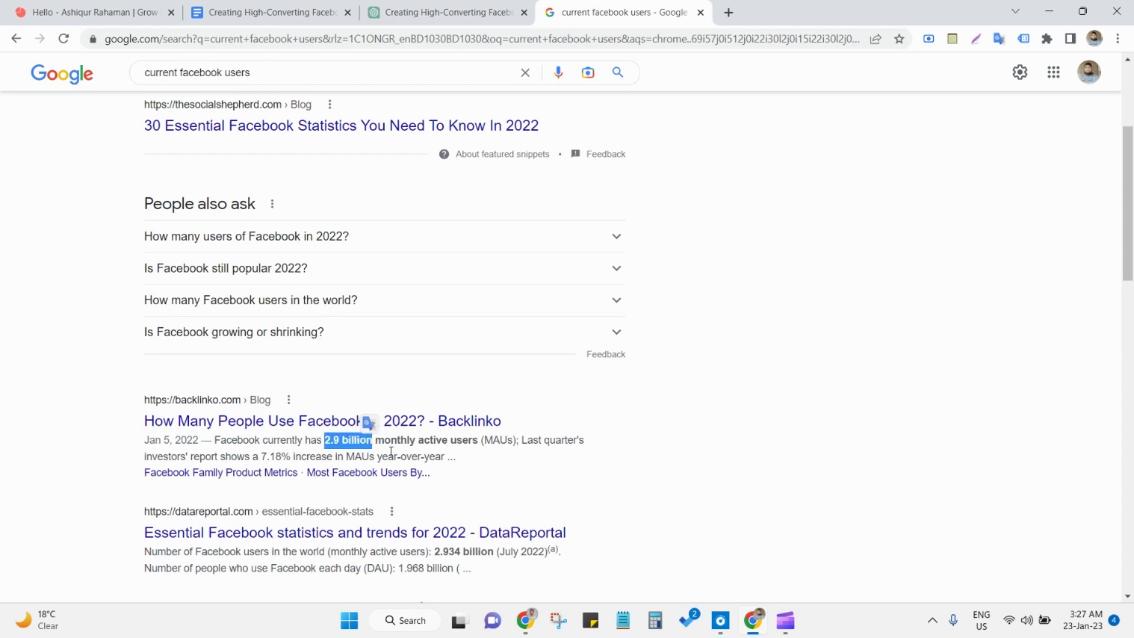
# Replace the monthly active user figure in the Introduction's first paragraph of the Google Docs document with the copied "2.9 billion".
pyautogui.click(260, 9)
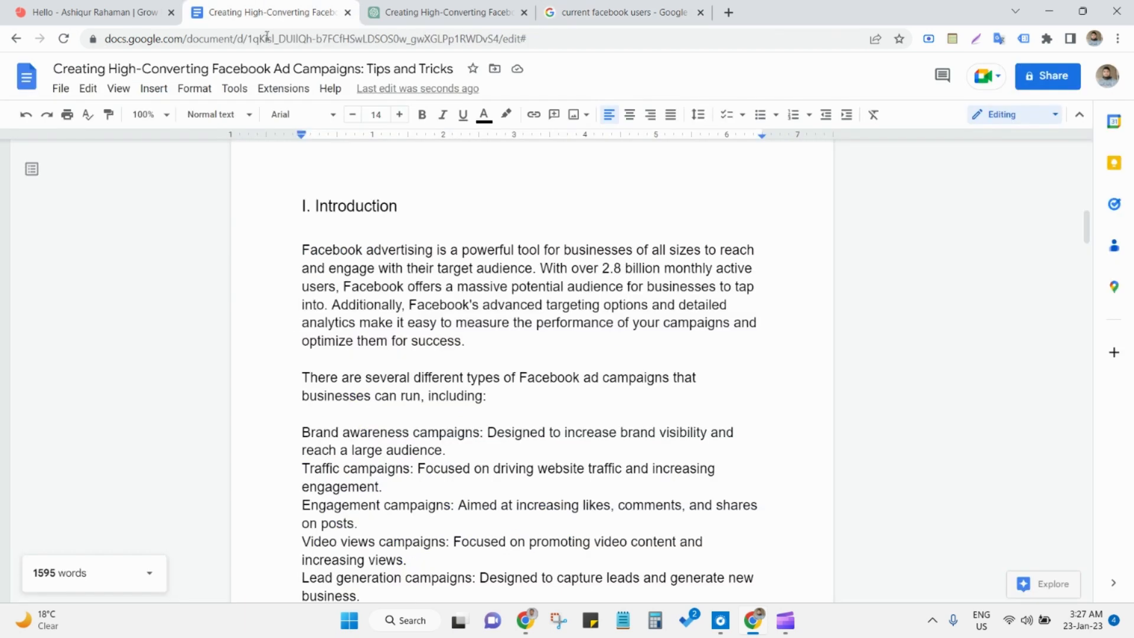
pyautogui.moveTo(602, 269); pyautogui.dragTo(664, 271)
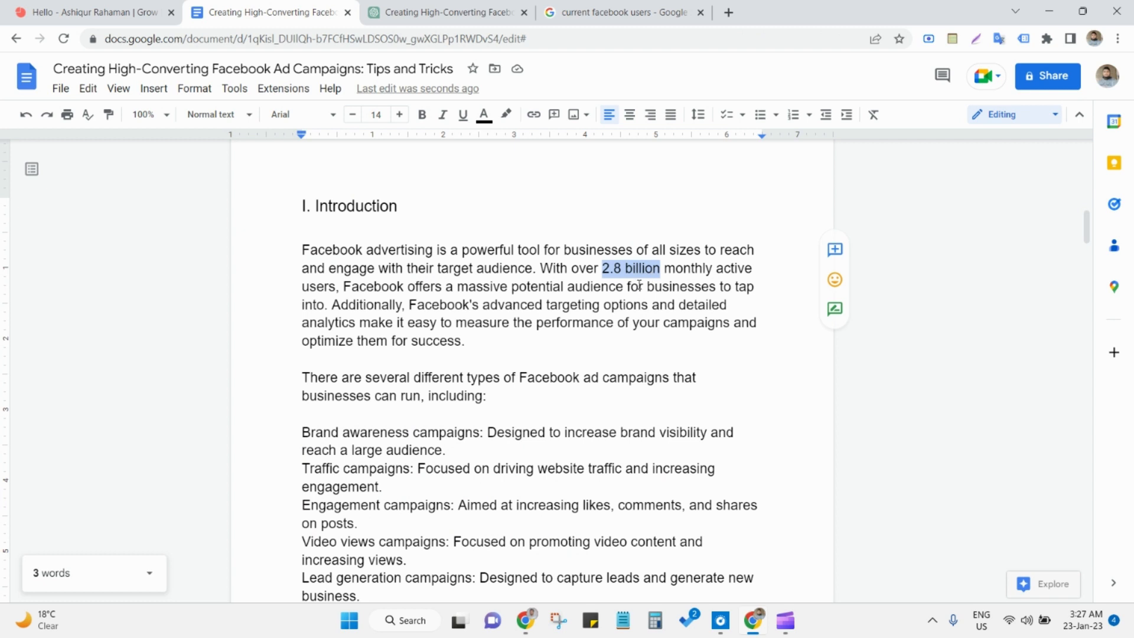
pyautogui.hotkey('ctrl', 'v')
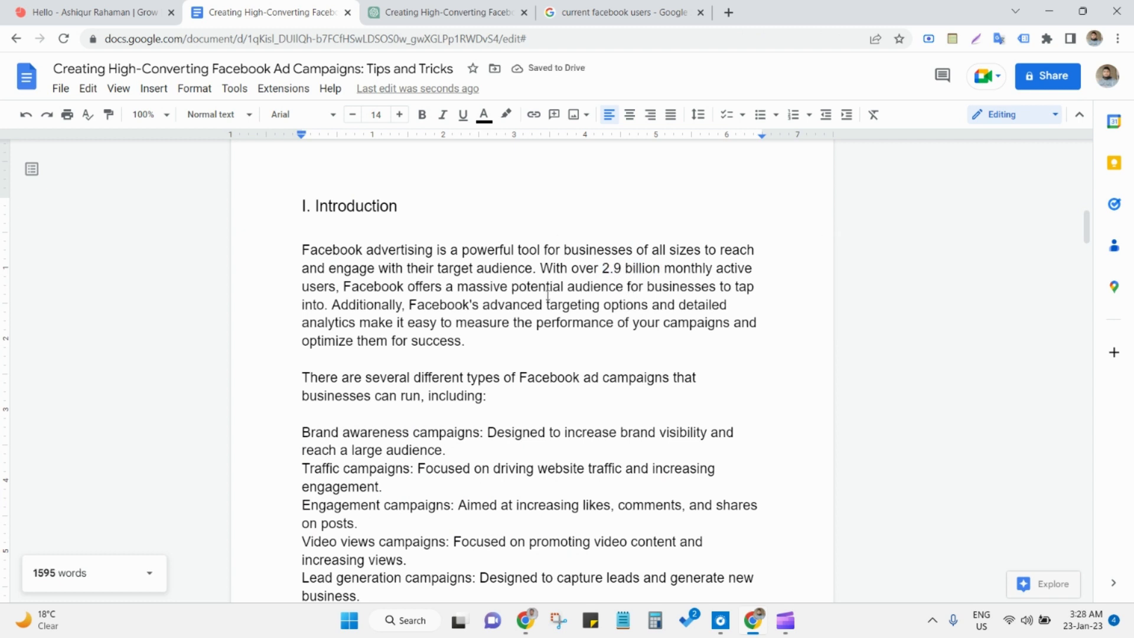
# Insert a blank line after each of the seven campaign types in the Introduction, from brand awareness through app install.
pyautogui.scroll(-3, 390, 314)
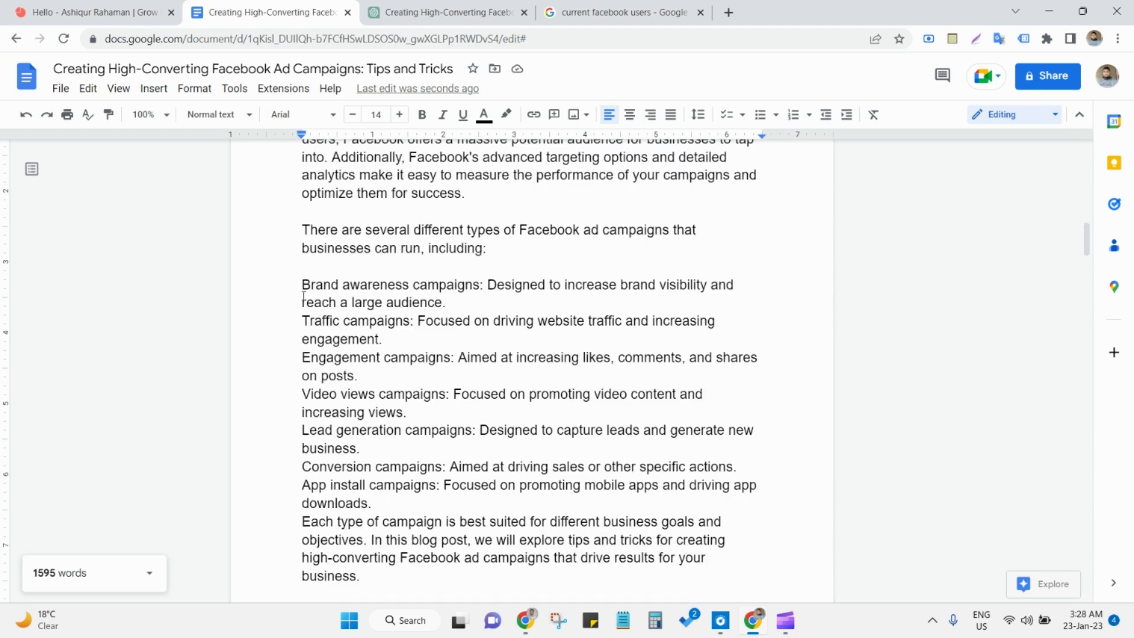
pyautogui.click(460, 303)
pyautogui.press('Return')
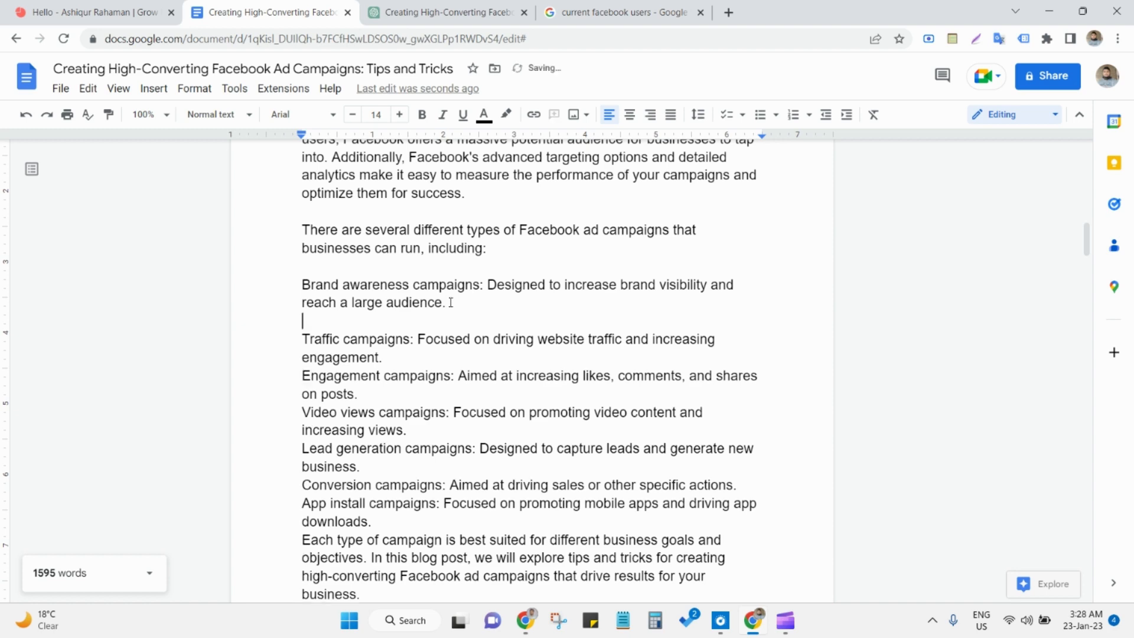
pyautogui.click(430, 357)
pyautogui.press('Return')
pyautogui.click(392, 412)
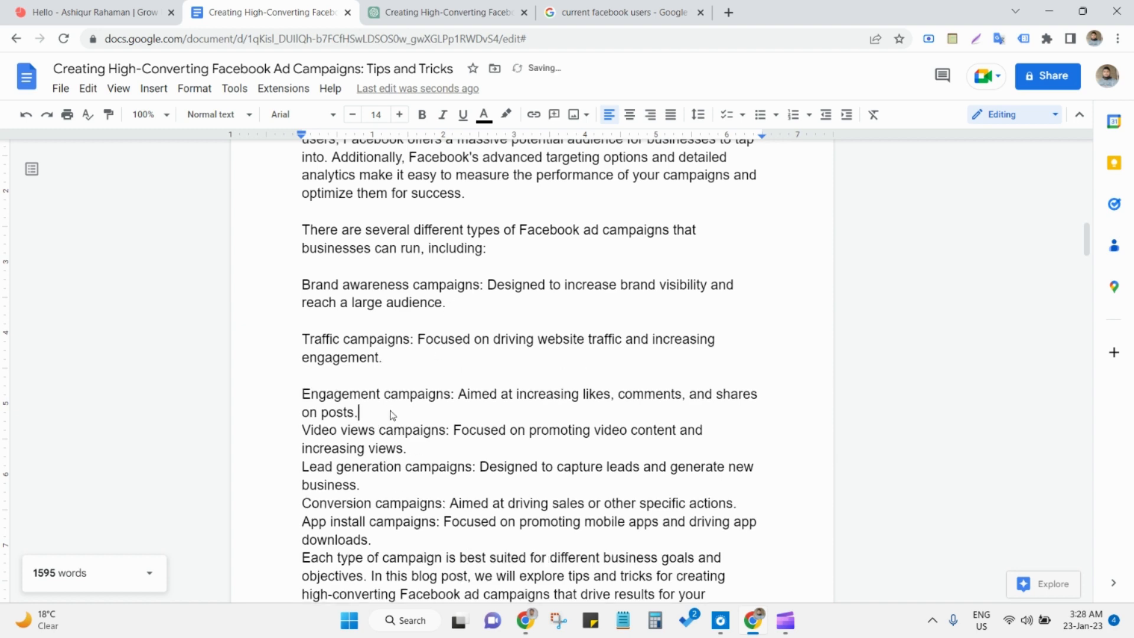
pyautogui.press('Return')
pyautogui.click(408, 467)
pyautogui.press('Return')
pyautogui.scroll(-1, 408, 466)
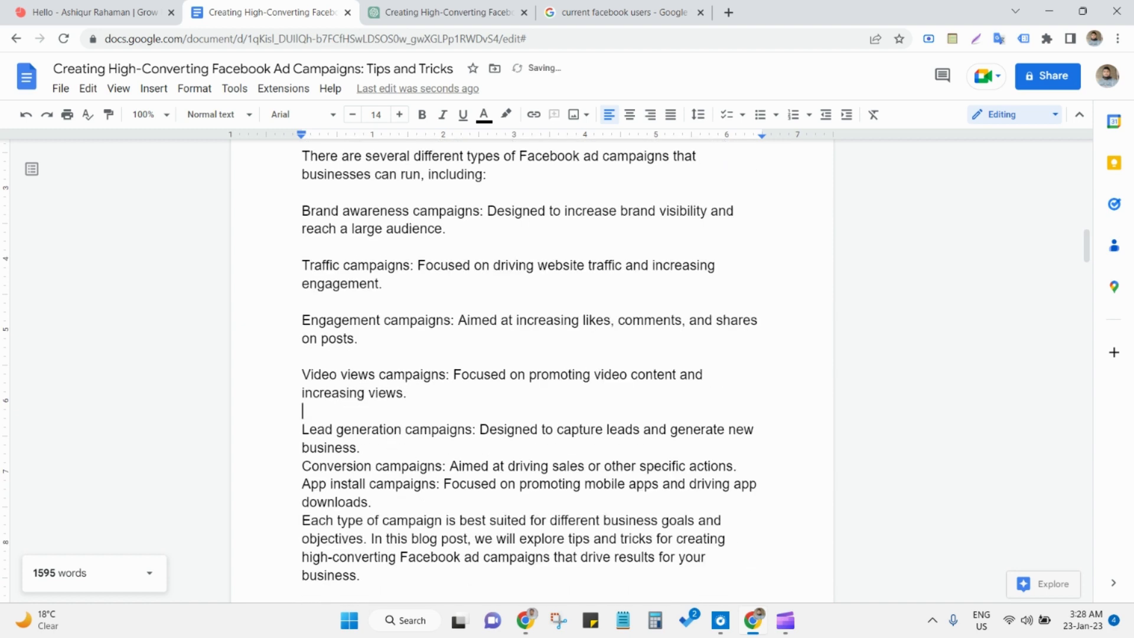
pyautogui.click(406, 452)
pyautogui.press('Return')
pyautogui.scroll(-1, 408, 452)
pyautogui.click(745, 411)
pyautogui.press('Return')
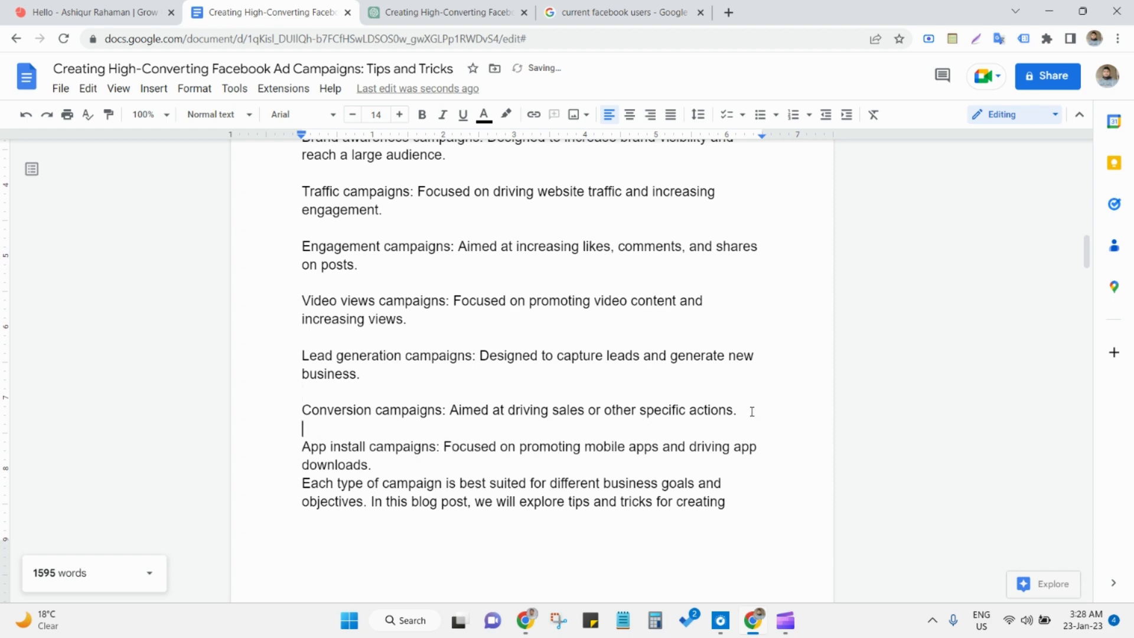
pyautogui.scroll(-1, 683, 443)
pyautogui.click(401, 391)
pyautogui.press('Return')
# Review the Introduction with its list of campaign types and the "II. Defining Your Target Audience" section.
pyautogui.scroll(2, 401, 390)
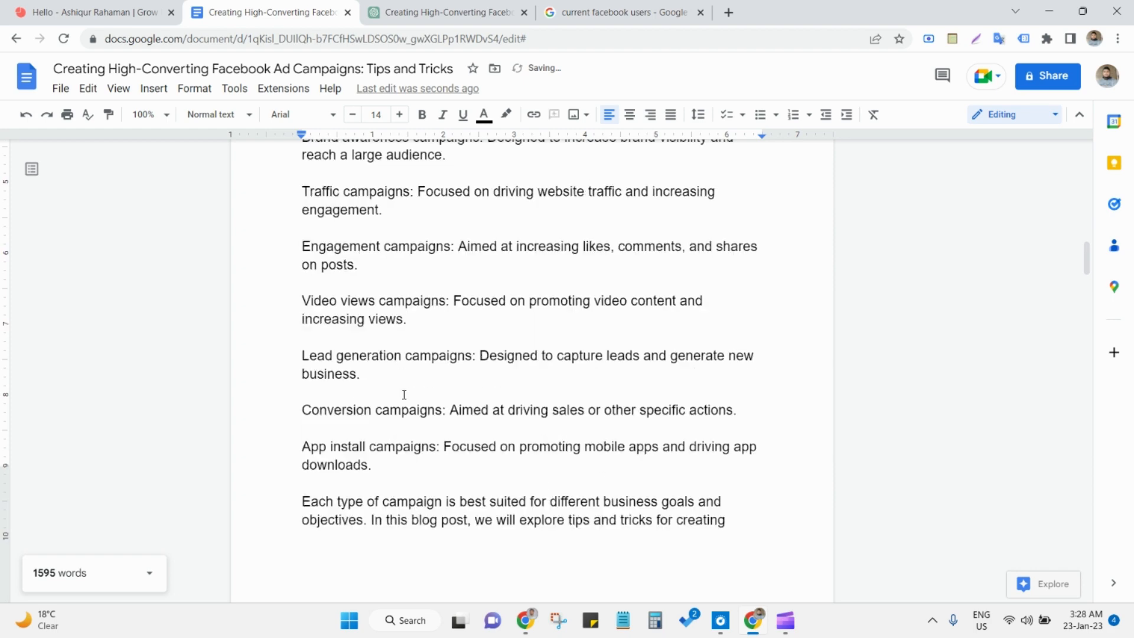
pyautogui.scroll(2, 340, 301)
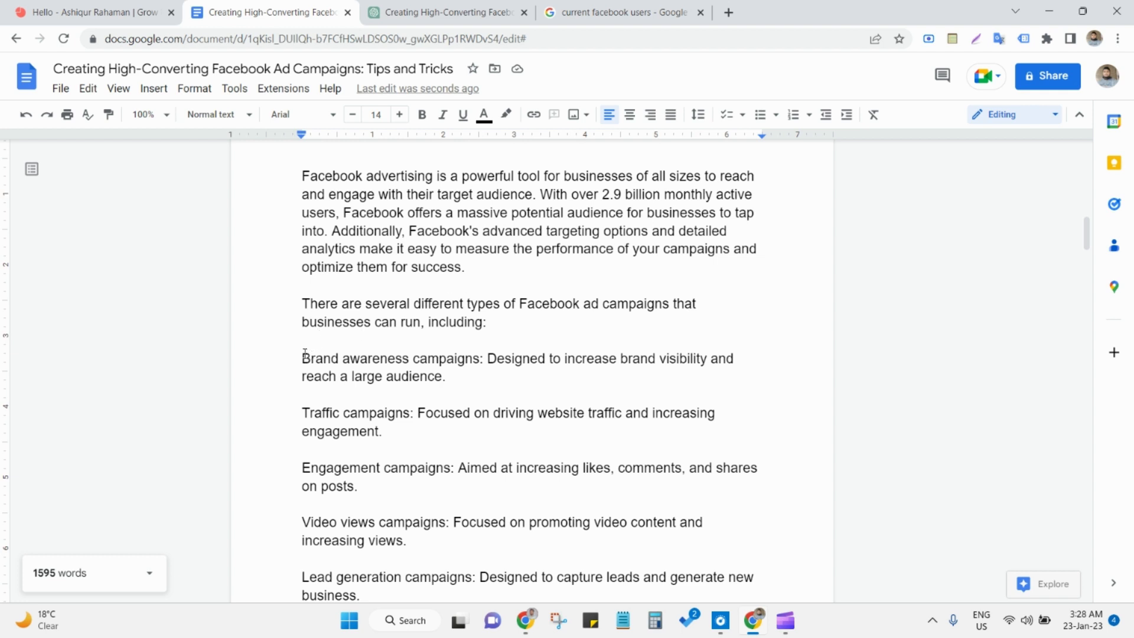
pyautogui.moveTo(303, 354); pyautogui.dragTo(423, 541)
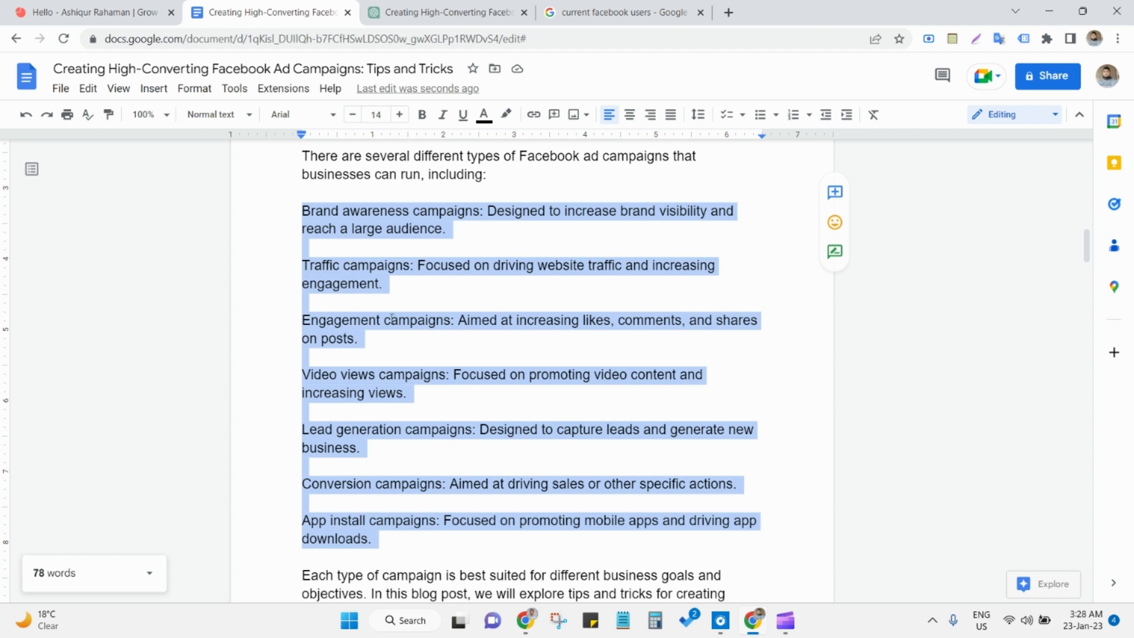
pyautogui.click(408, 240)
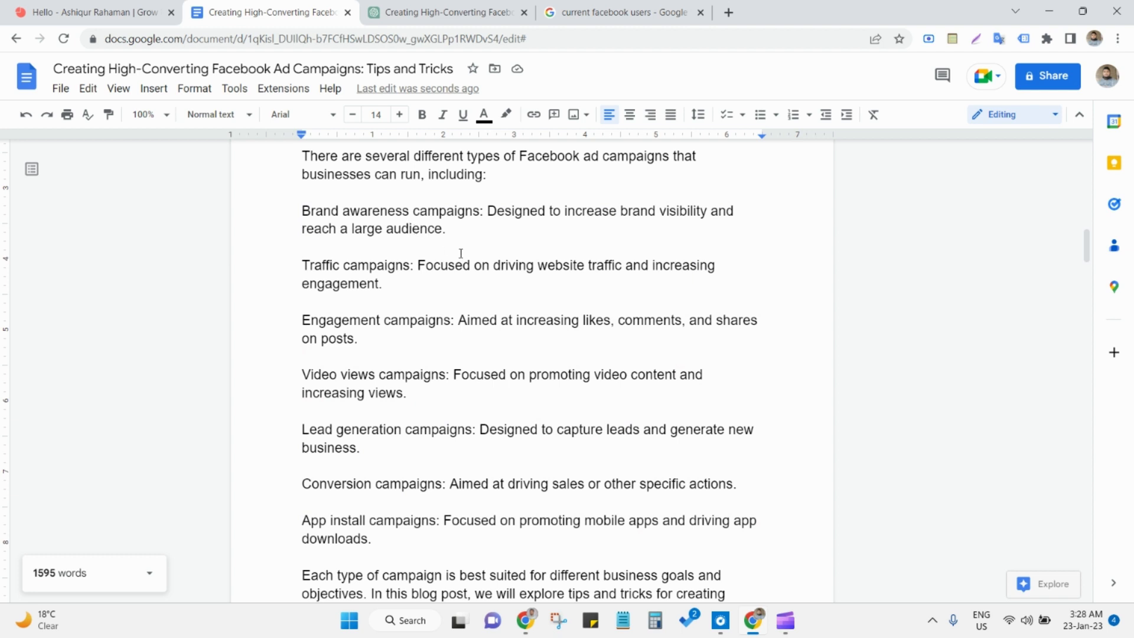
pyautogui.click(460, 228)
pyautogui.scroll(-6, 394, 415)
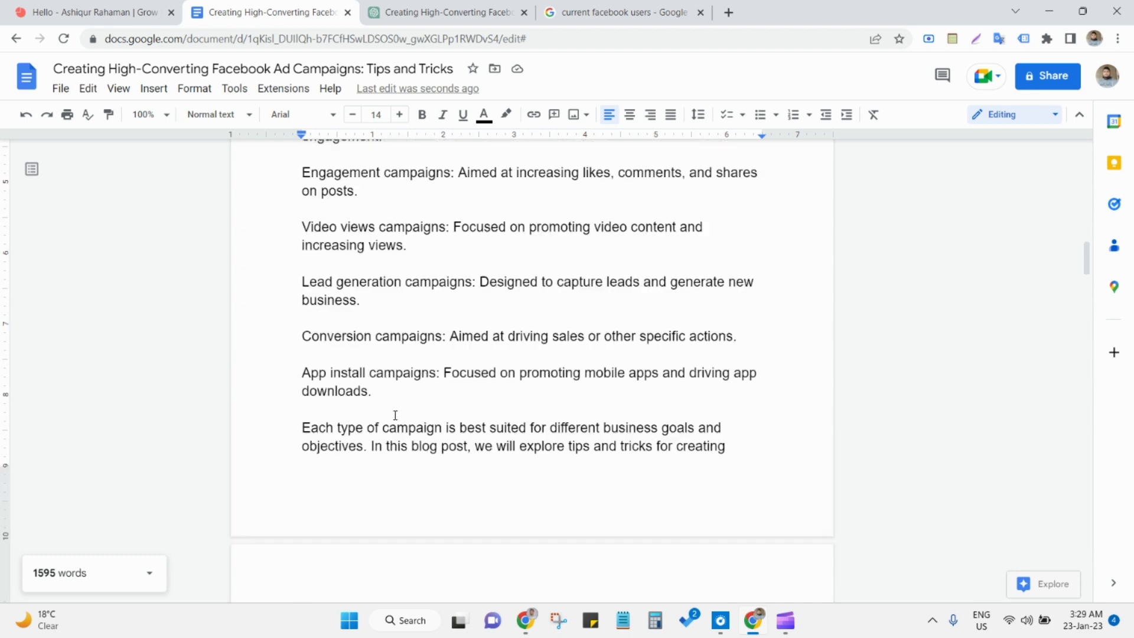
pyautogui.scroll(-4, 374, 418)
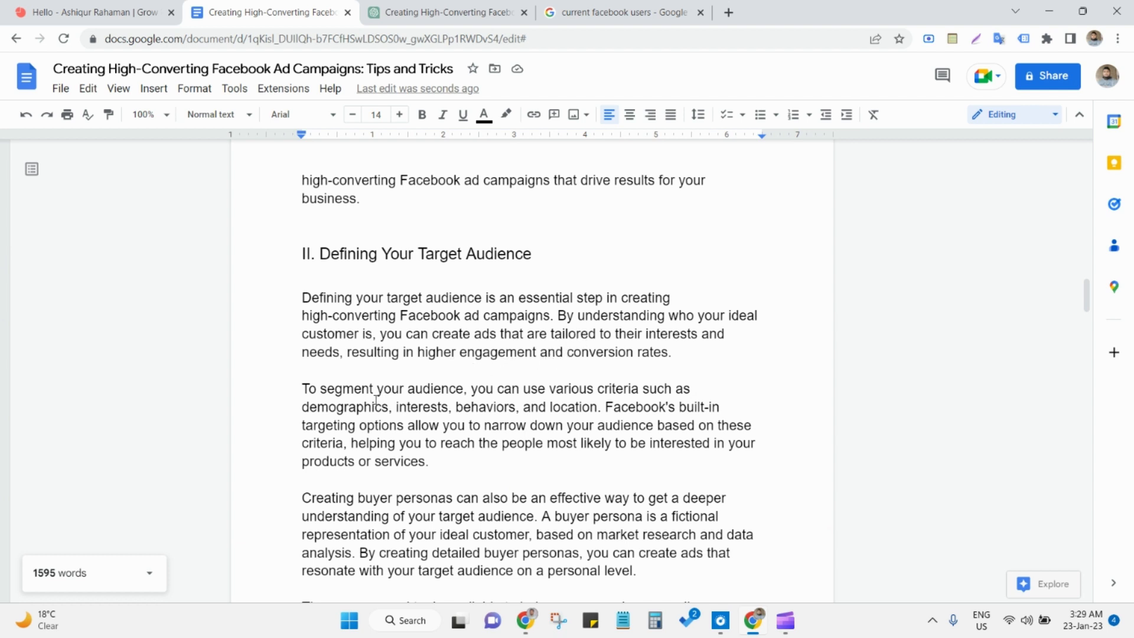
pyautogui.scroll(-2, 462, 413)
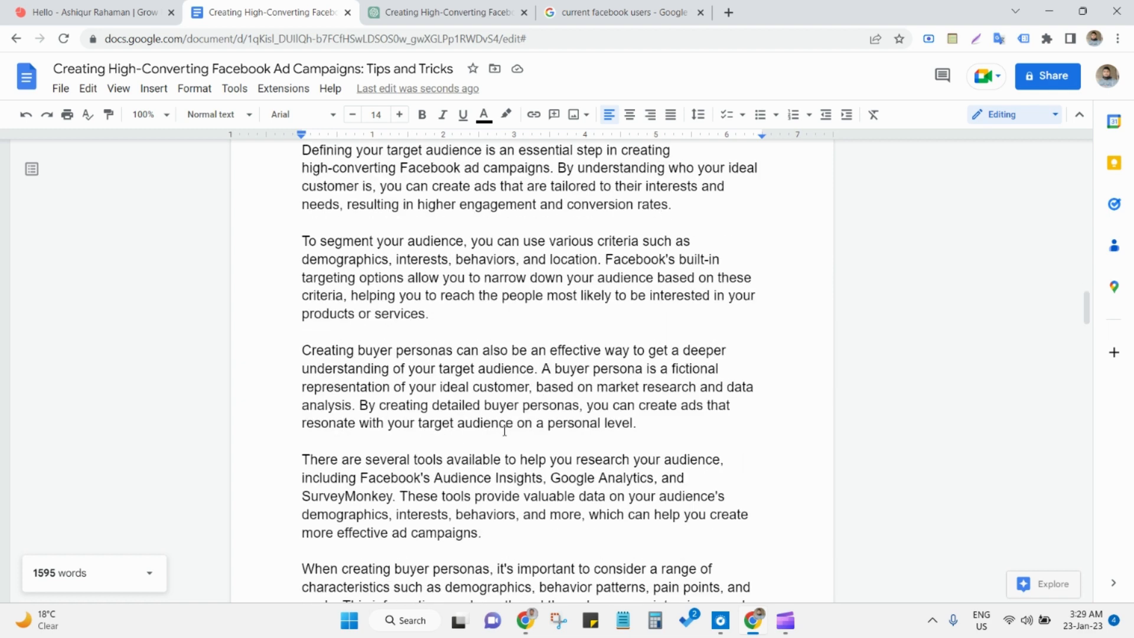
pyautogui.scroll(-2, 355, 421)
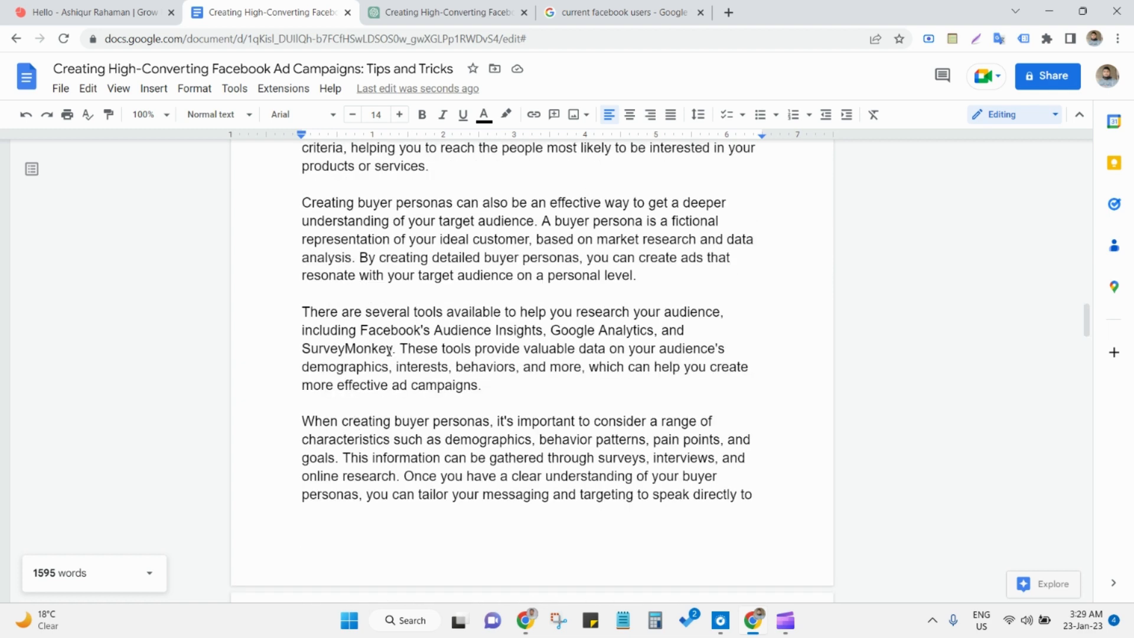
pyautogui.scroll(8, 400, 367)
pyautogui.scroll(10, 395, 369)
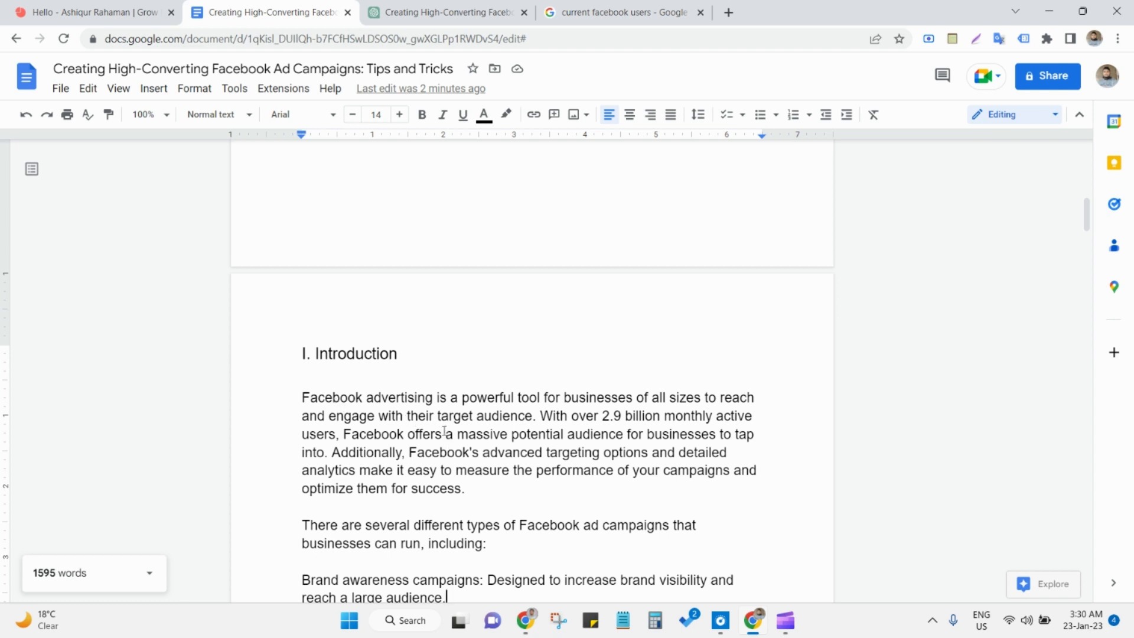
pyautogui.scroll(-1, 436, 404)
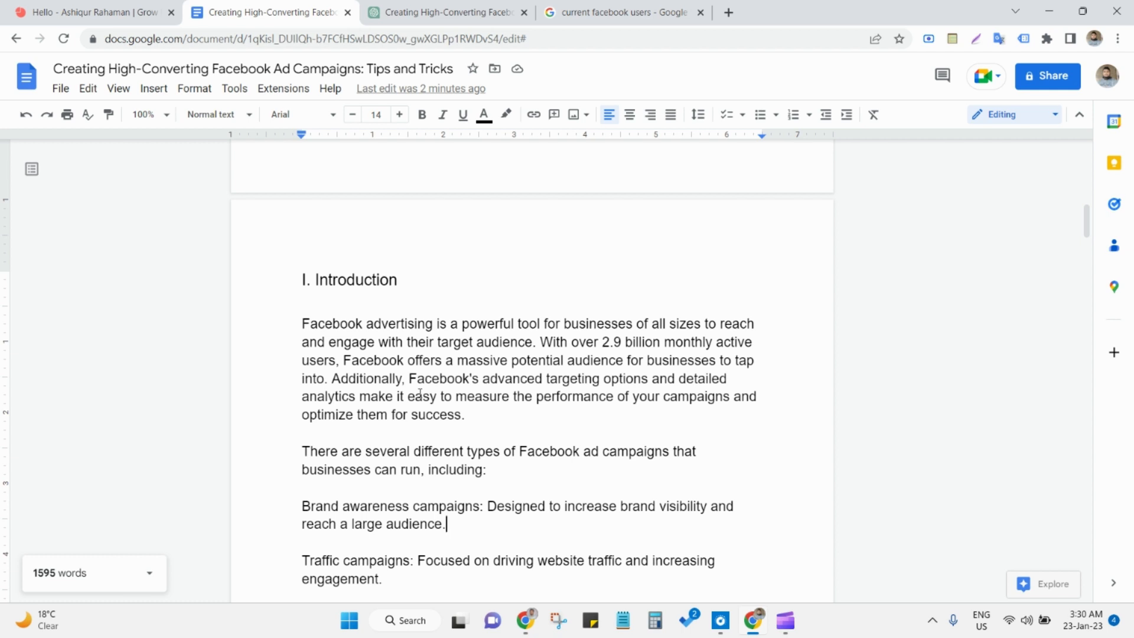
pyautogui.click(784, 620)
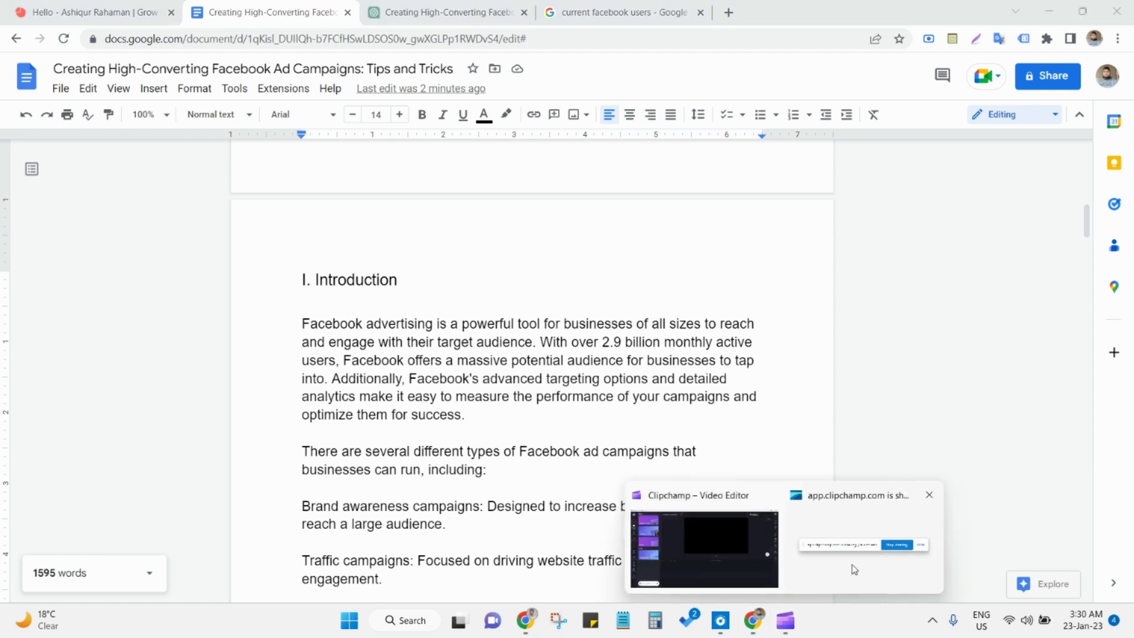